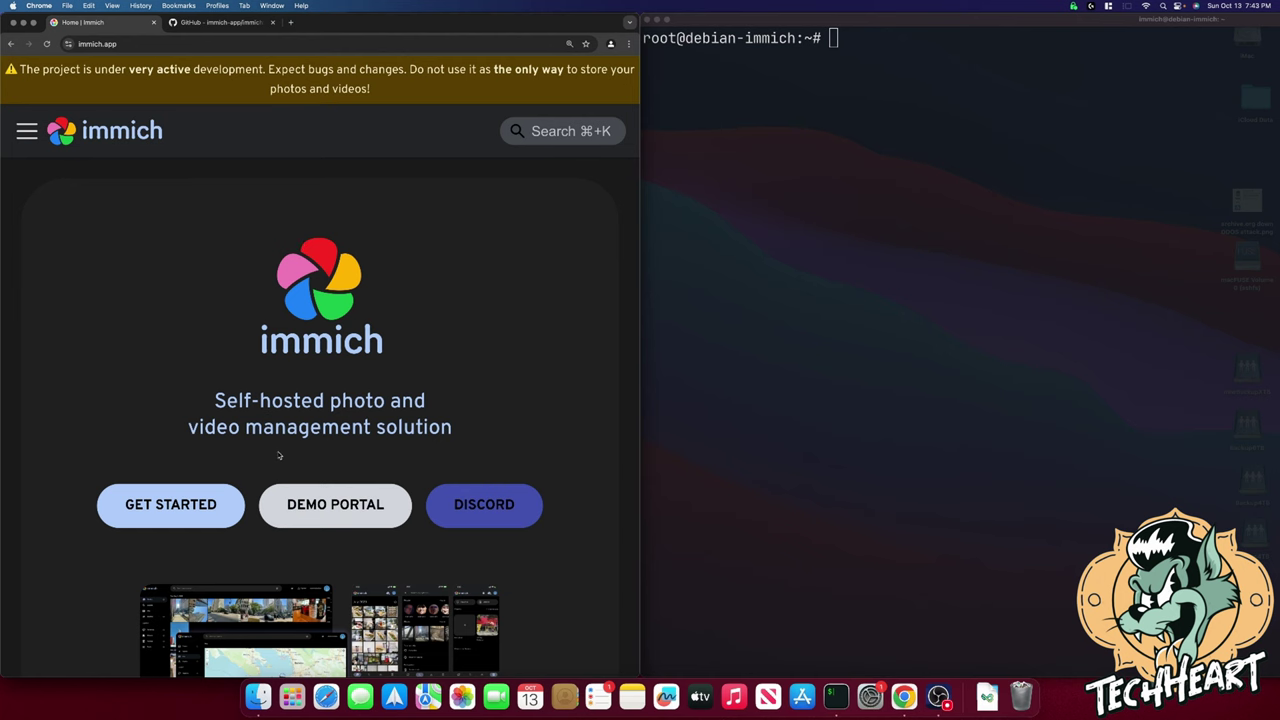
Open the Immich docs via Get Started, then page through Comparison to Quick Start's Admin Registration section
scroll(255, 473, "down", 2)
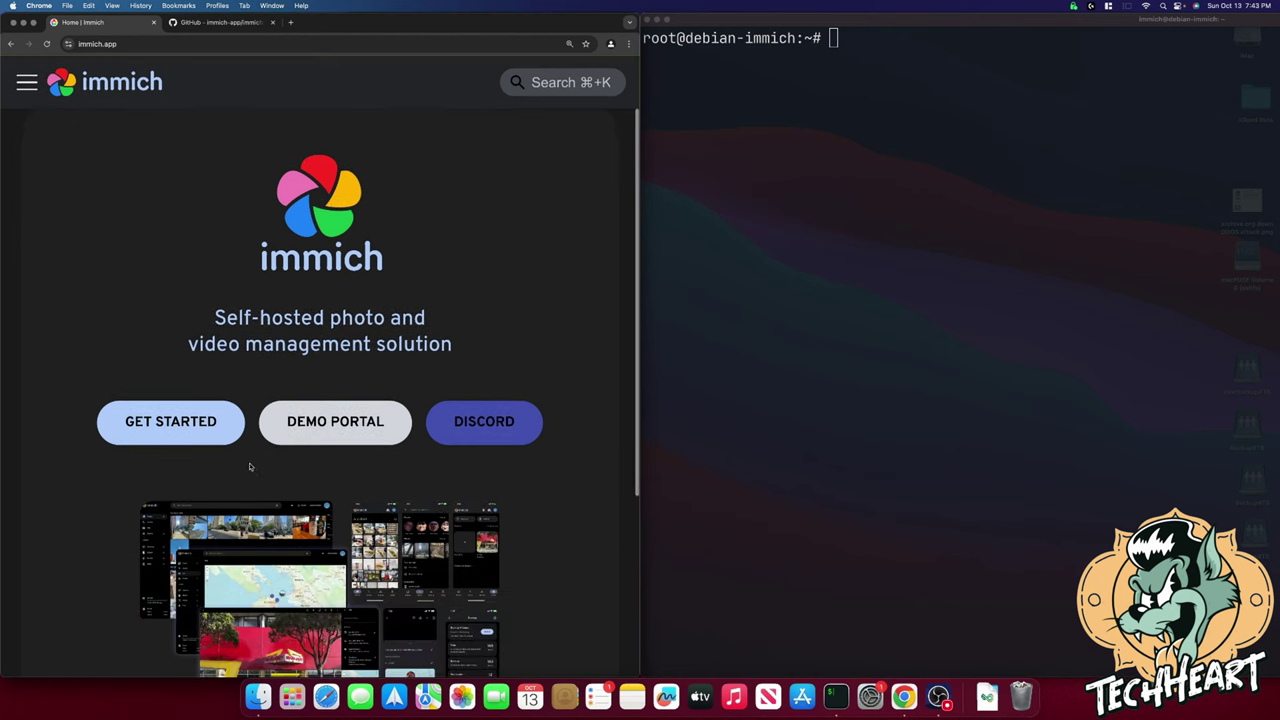
left_click(209, 435)
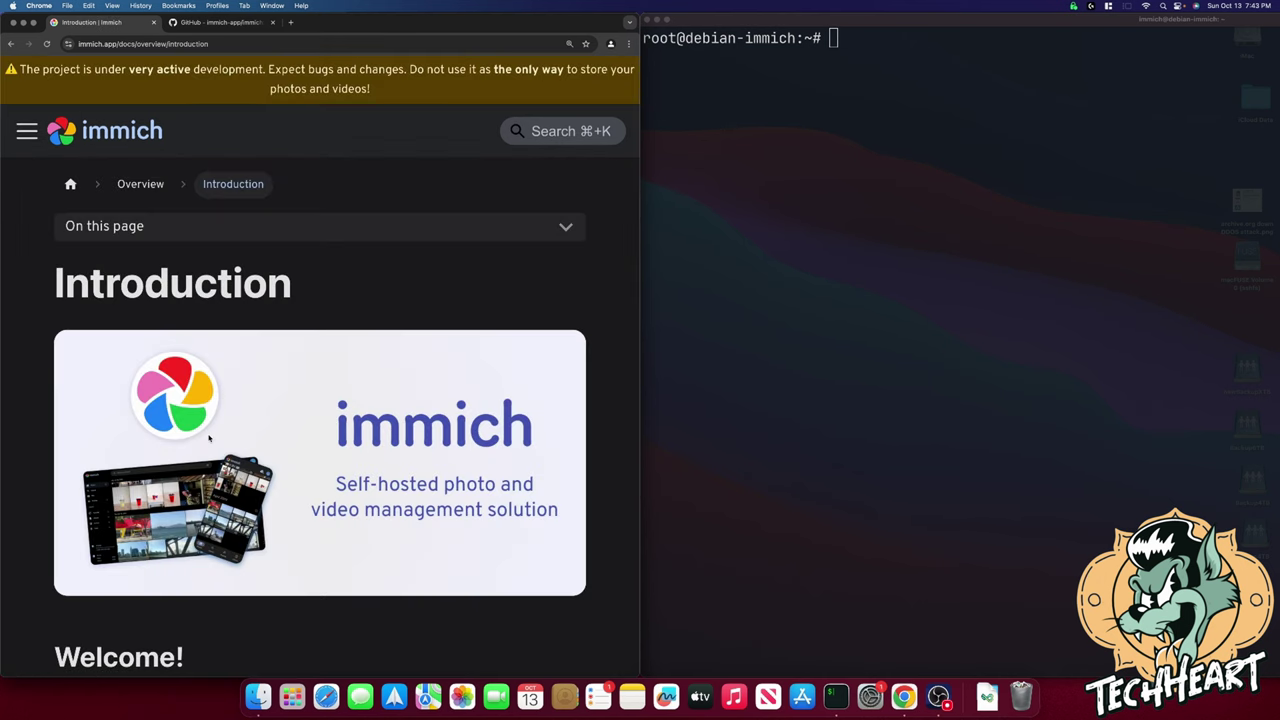
scroll(209, 437, "down", 5)
scroll(208, 437, "down", 15)
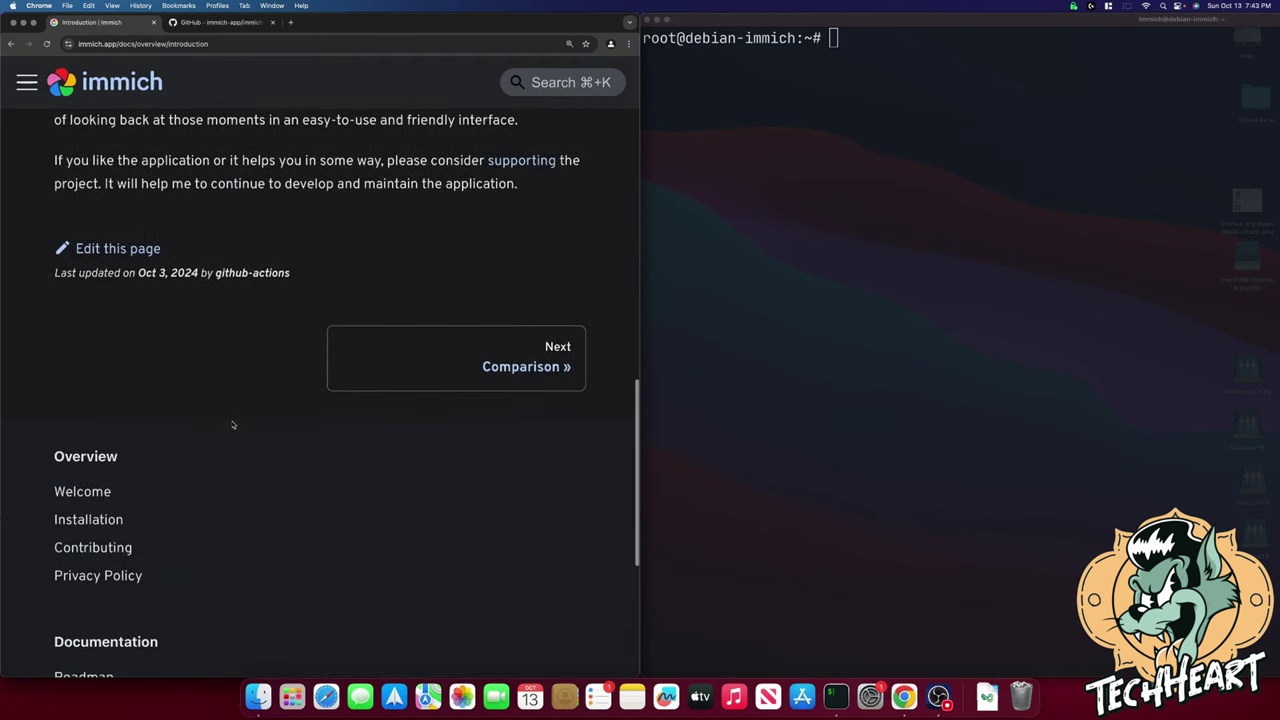
left_click(533, 375)
scroll(532, 373, "down", 10)
left_click(491, 230)
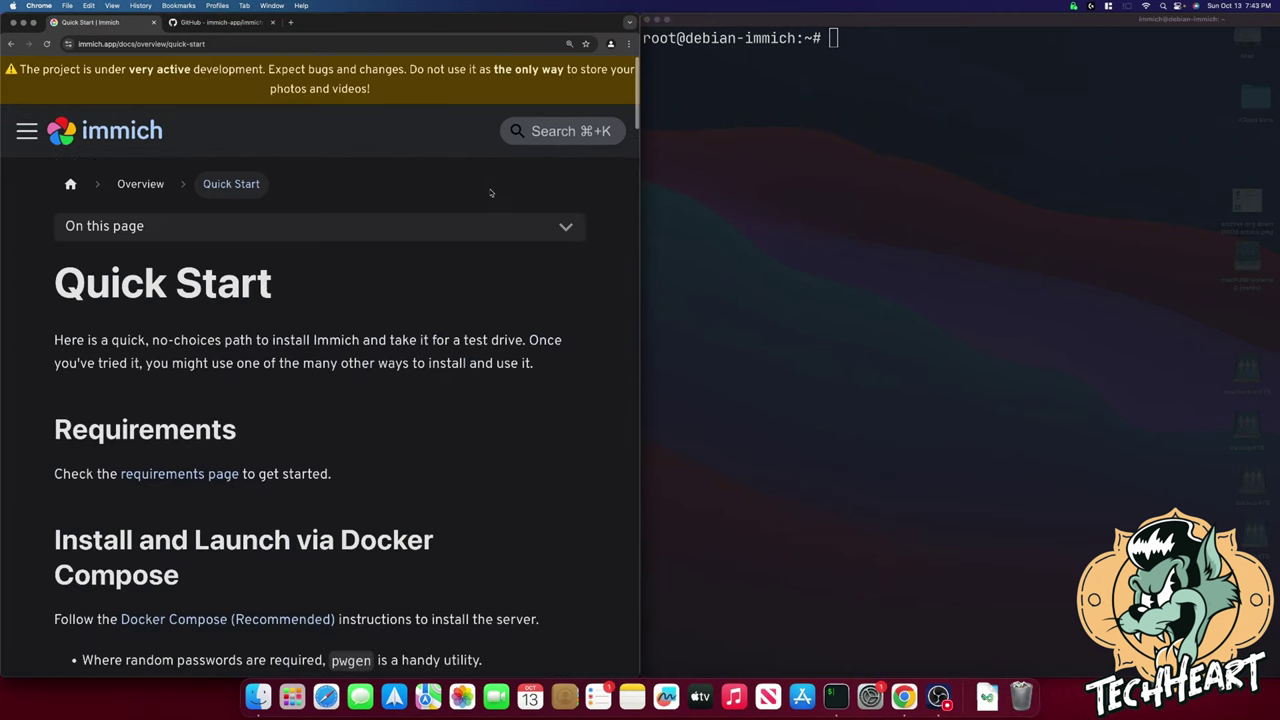
scroll(490, 292, "down", 5)
scroll(490, 288, "down", 5)
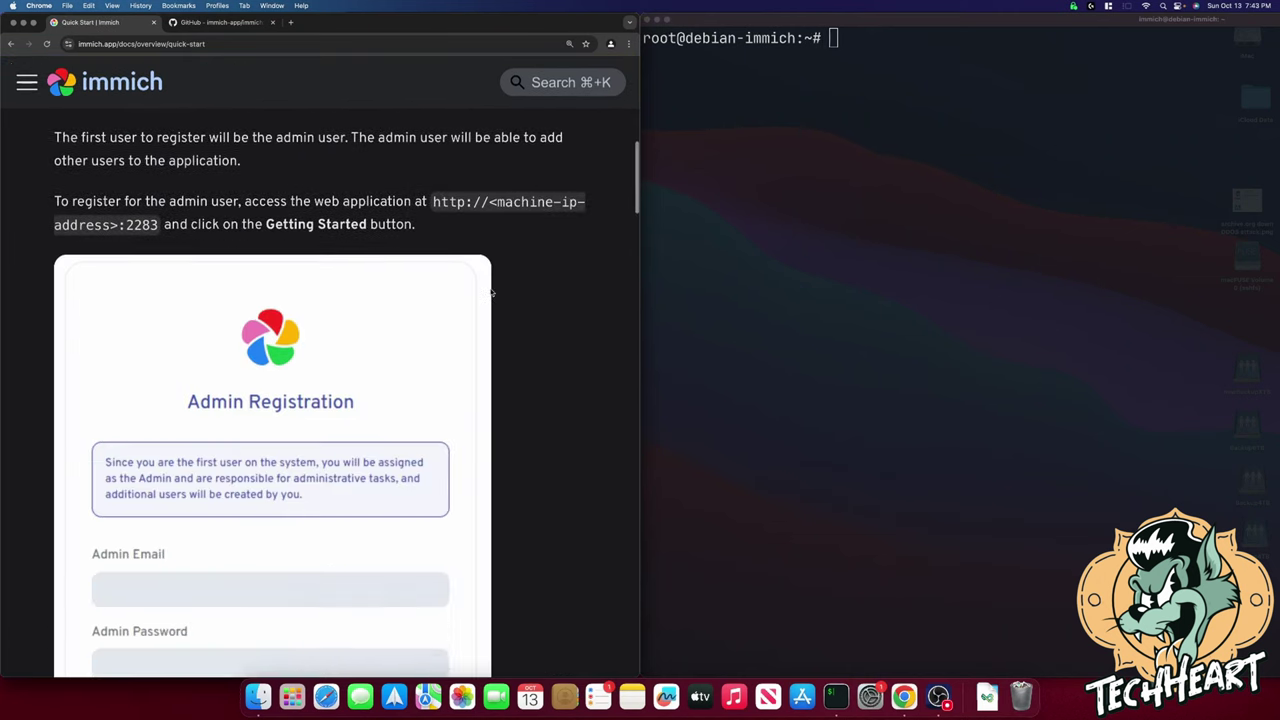
Switch to the immich-app/immich GitHub tab and scroll its README down to the Disclaimer and Links
left_click(230, 23)
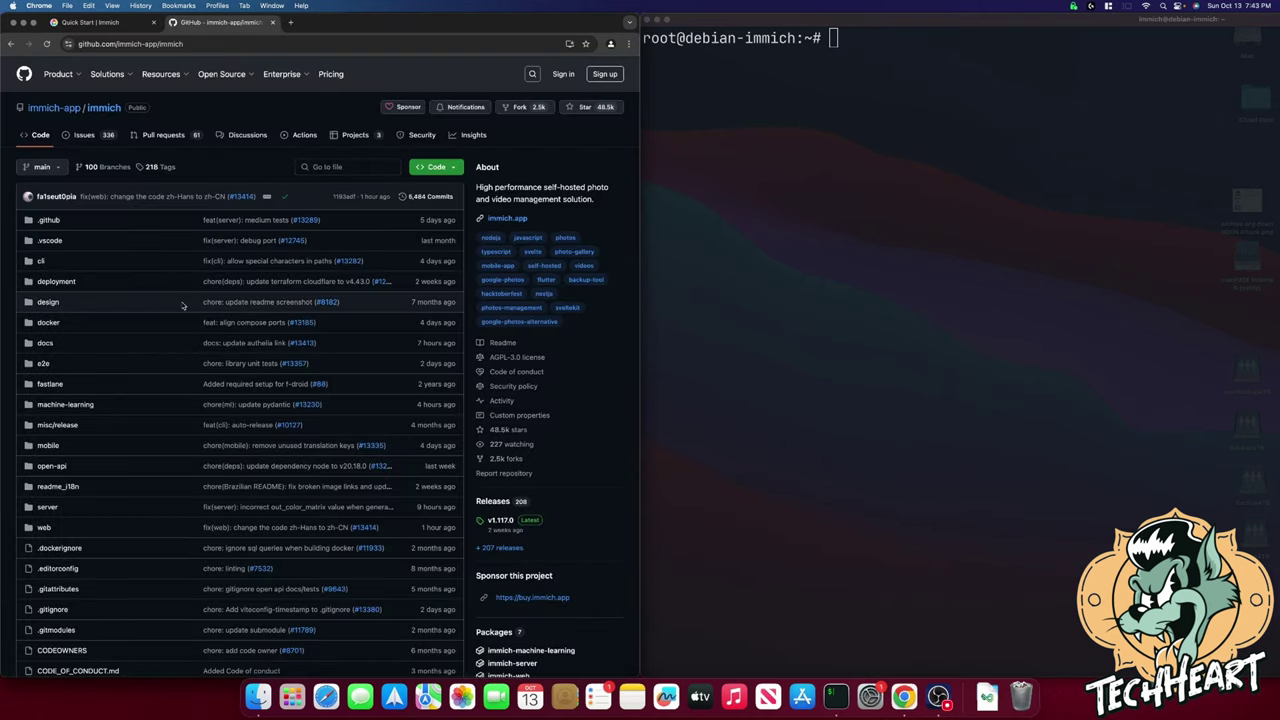
scroll(182, 300, "down", 3)
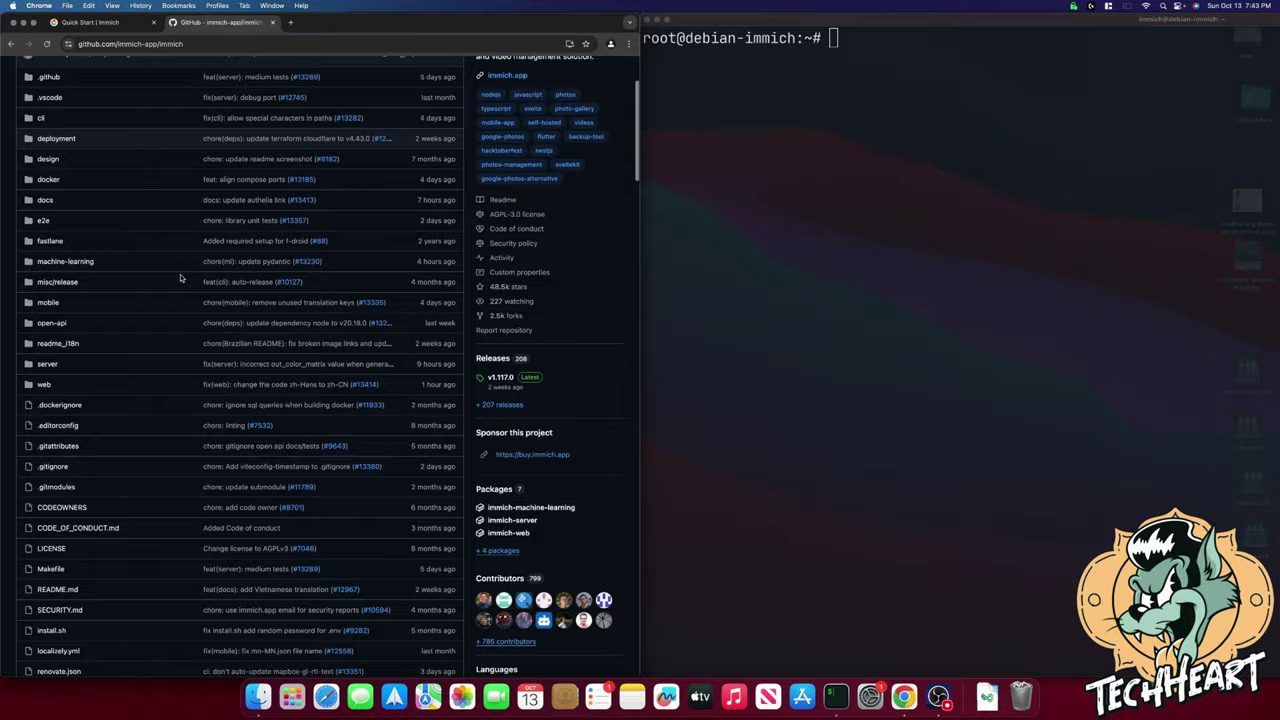
scroll(181, 278, "down", 10)
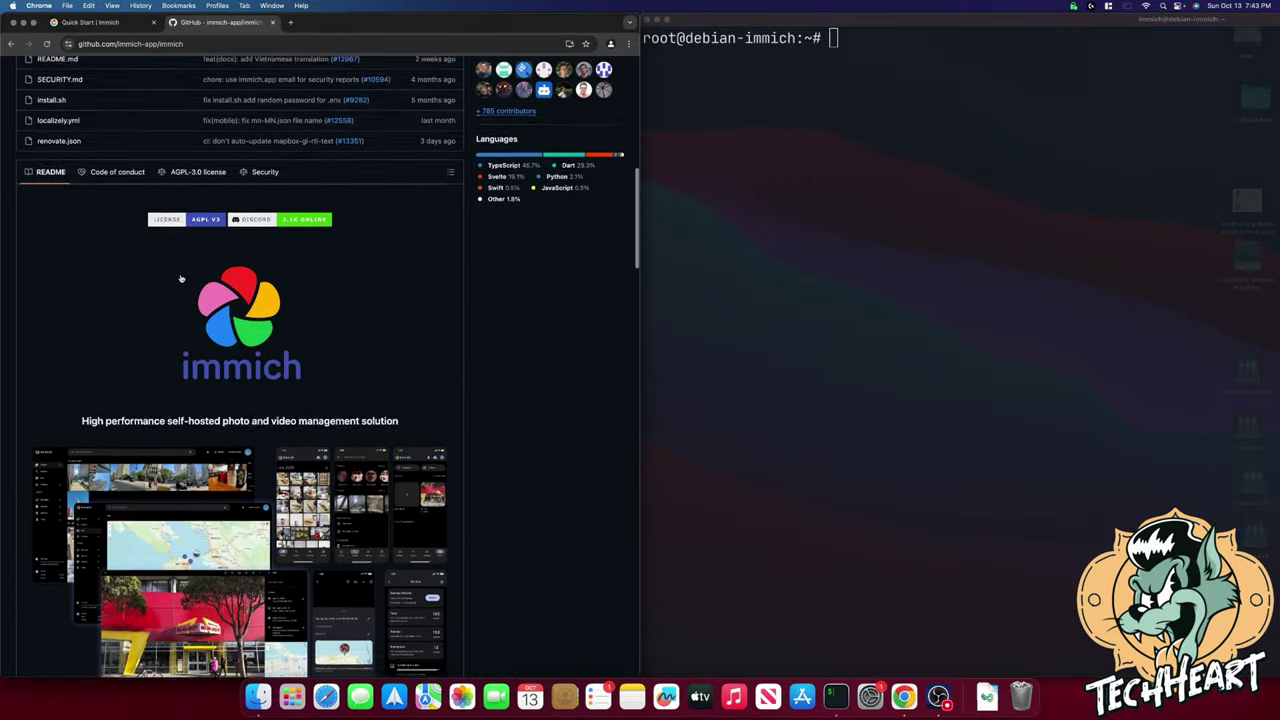
scroll(181, 278, "down", 2)
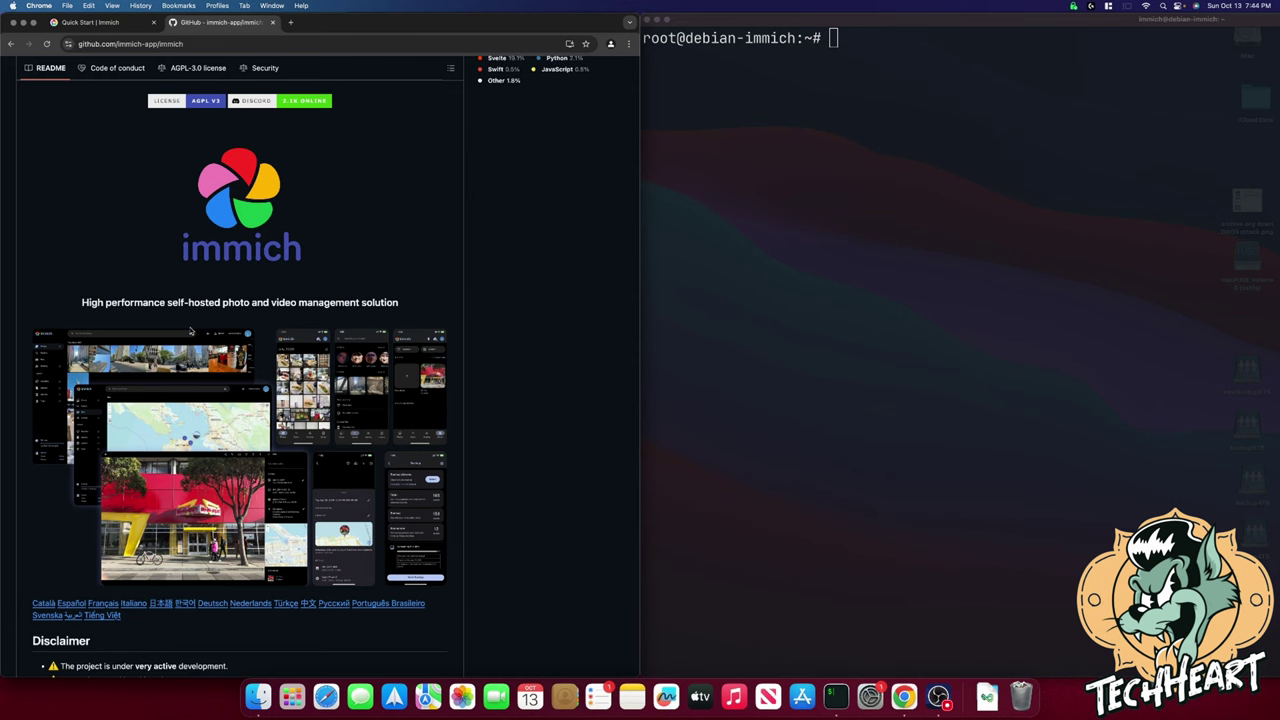
scroll(190, 330, "down", 5)
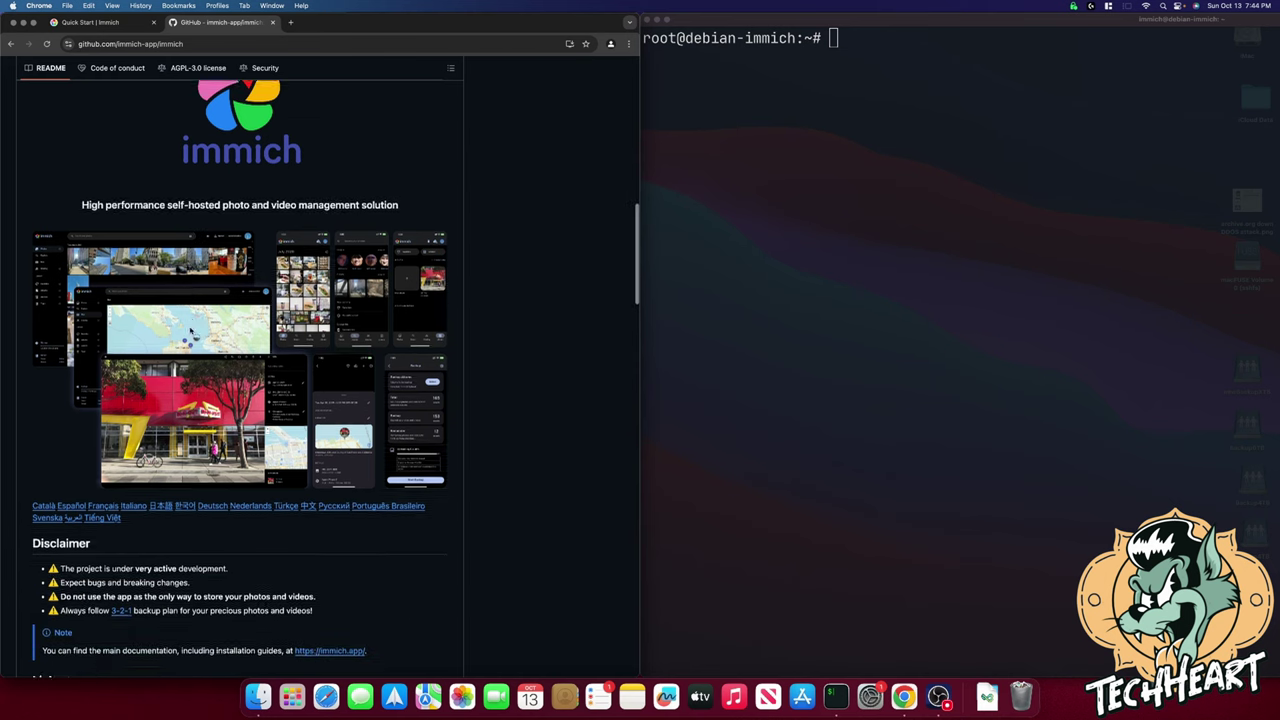
scroll(190, 330, "down", 2)
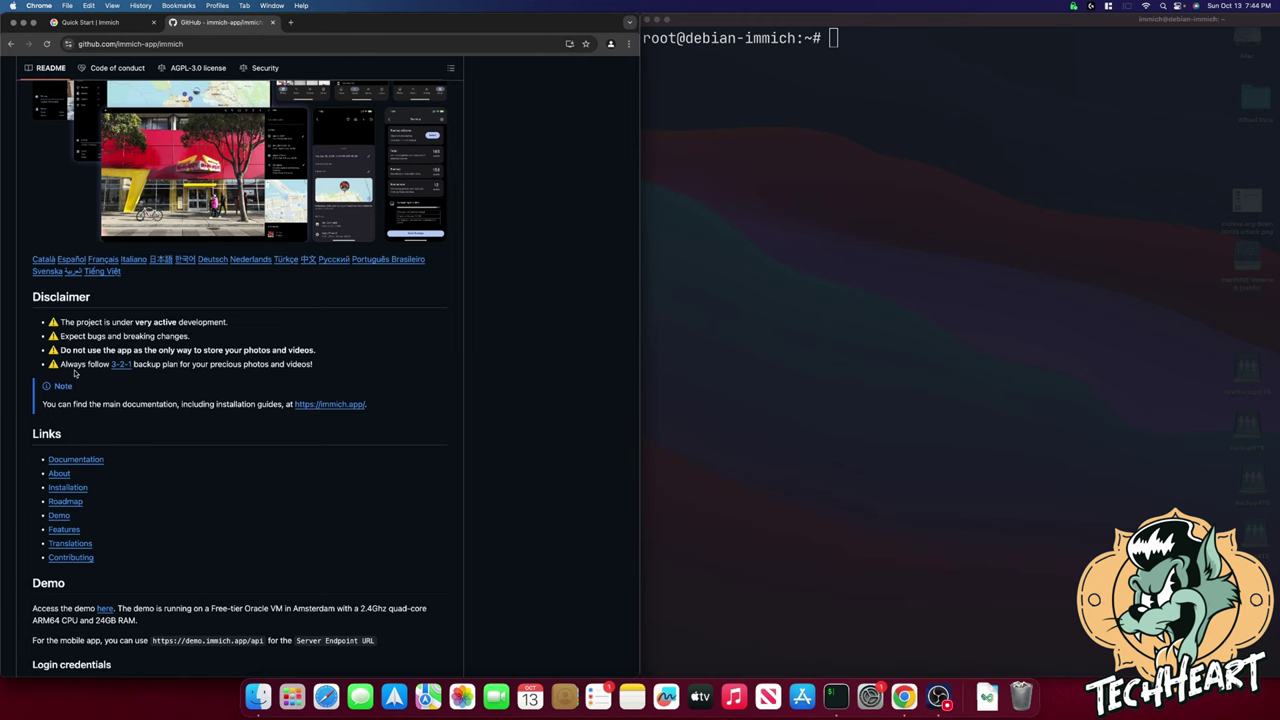
scroll(72, 400, "down", 2)
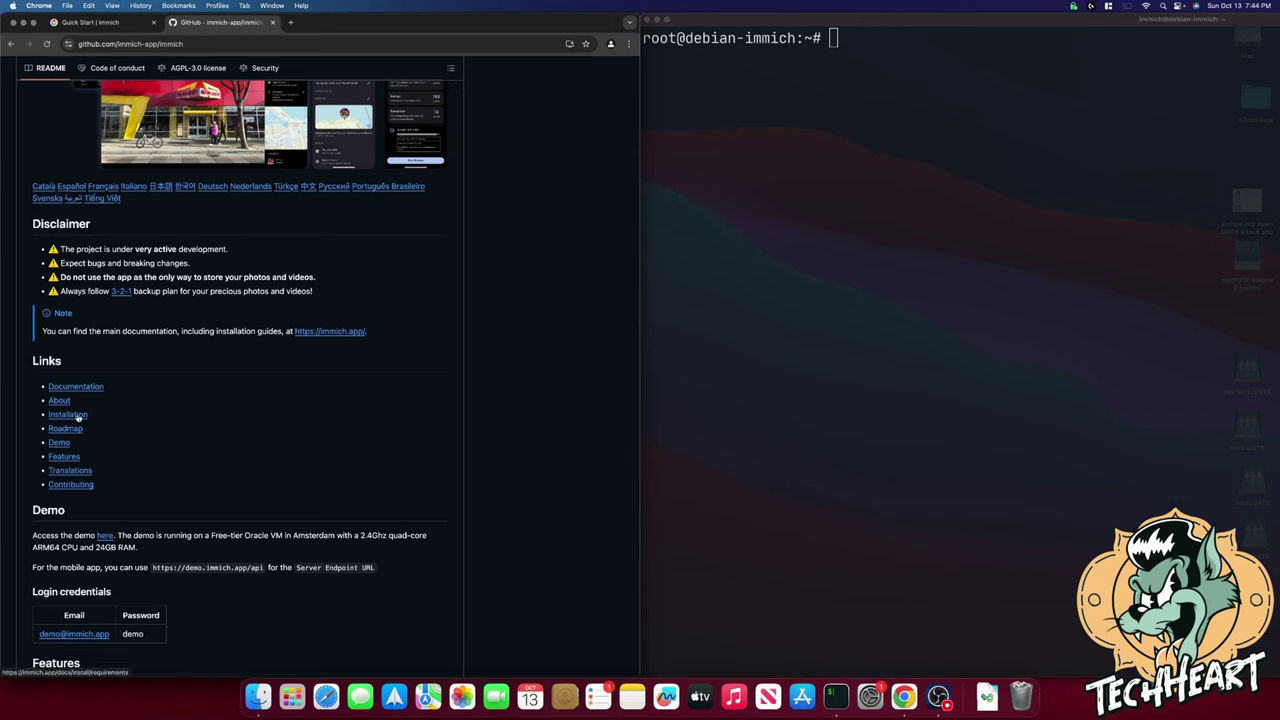
Open the Installation Requirements page listing Docker and Docker Compose, then focus the iTerm2 window
left_click(80, 420)
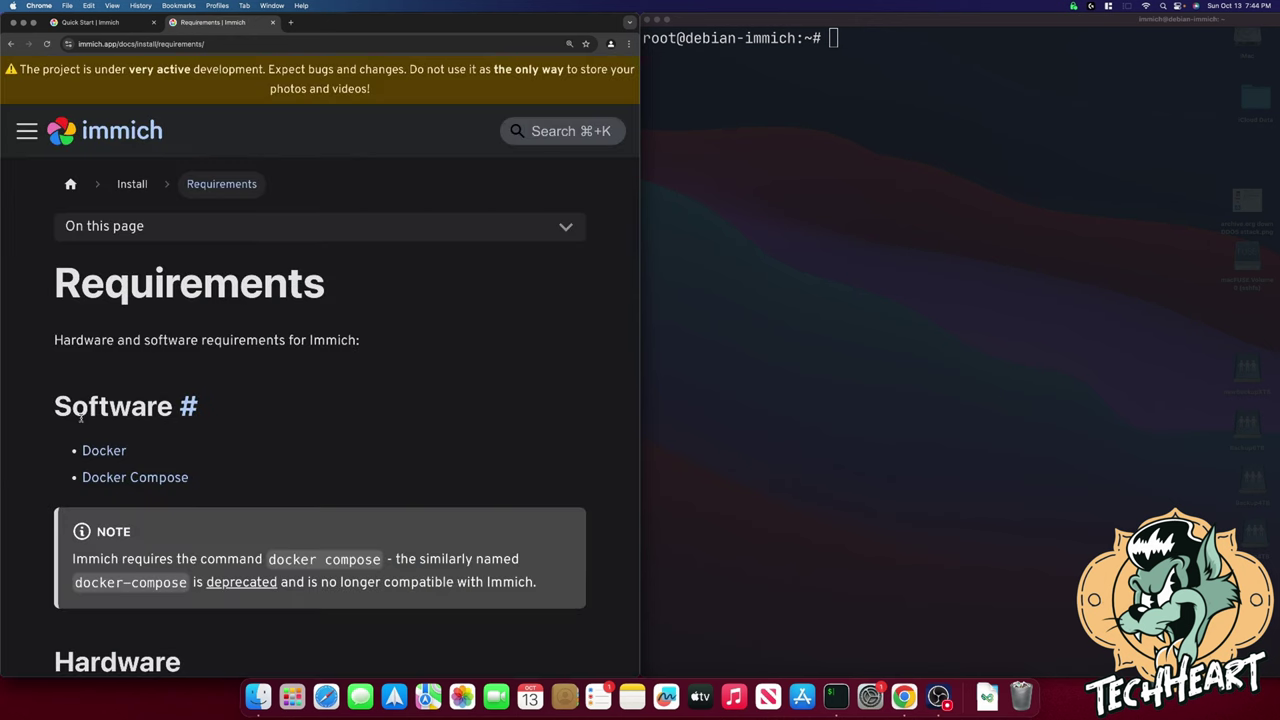
scroll(169, 361, "down", 3)
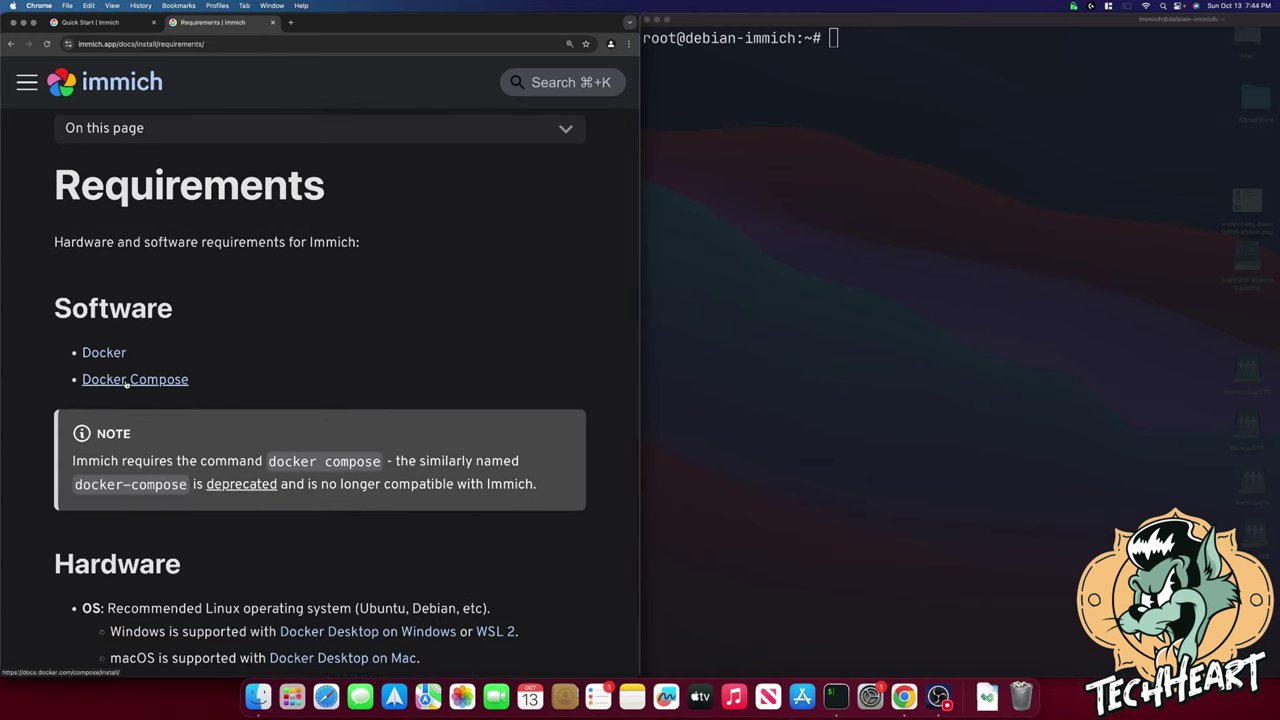
left_click(758, 186)
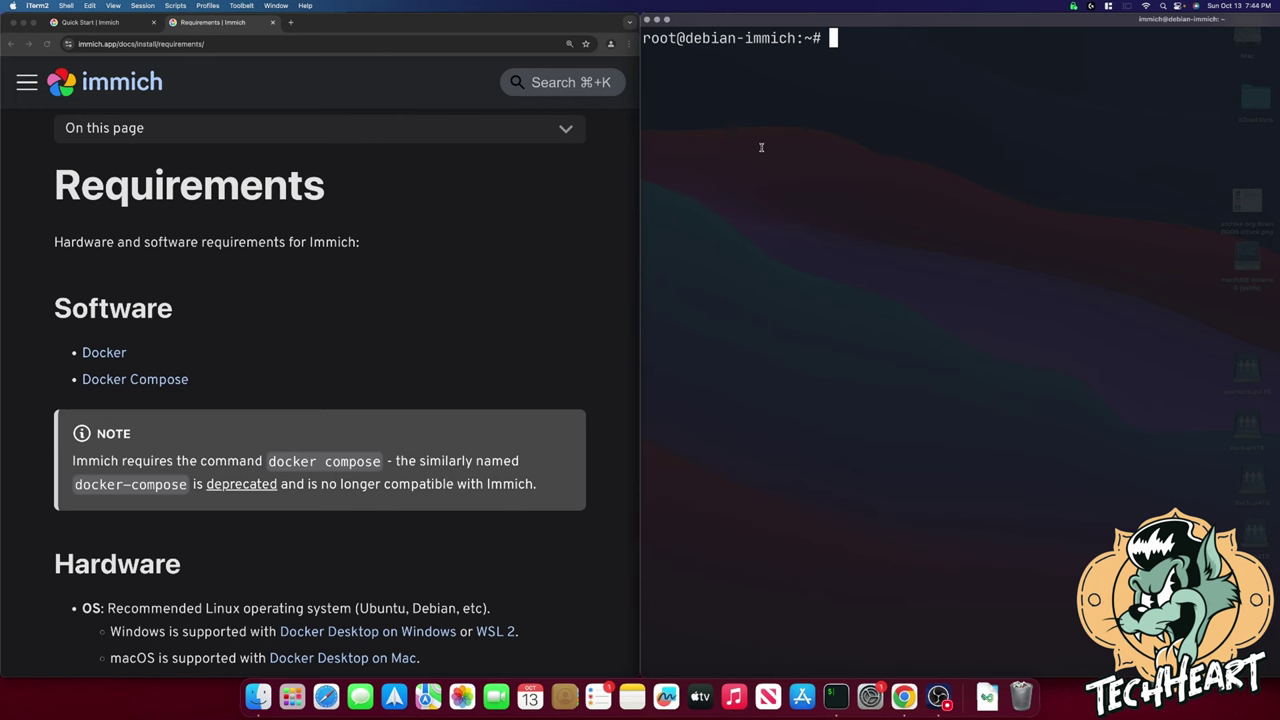
Run sudo apt update and sudo apt upgrade, then clear the terminal
type("sudo apt update")
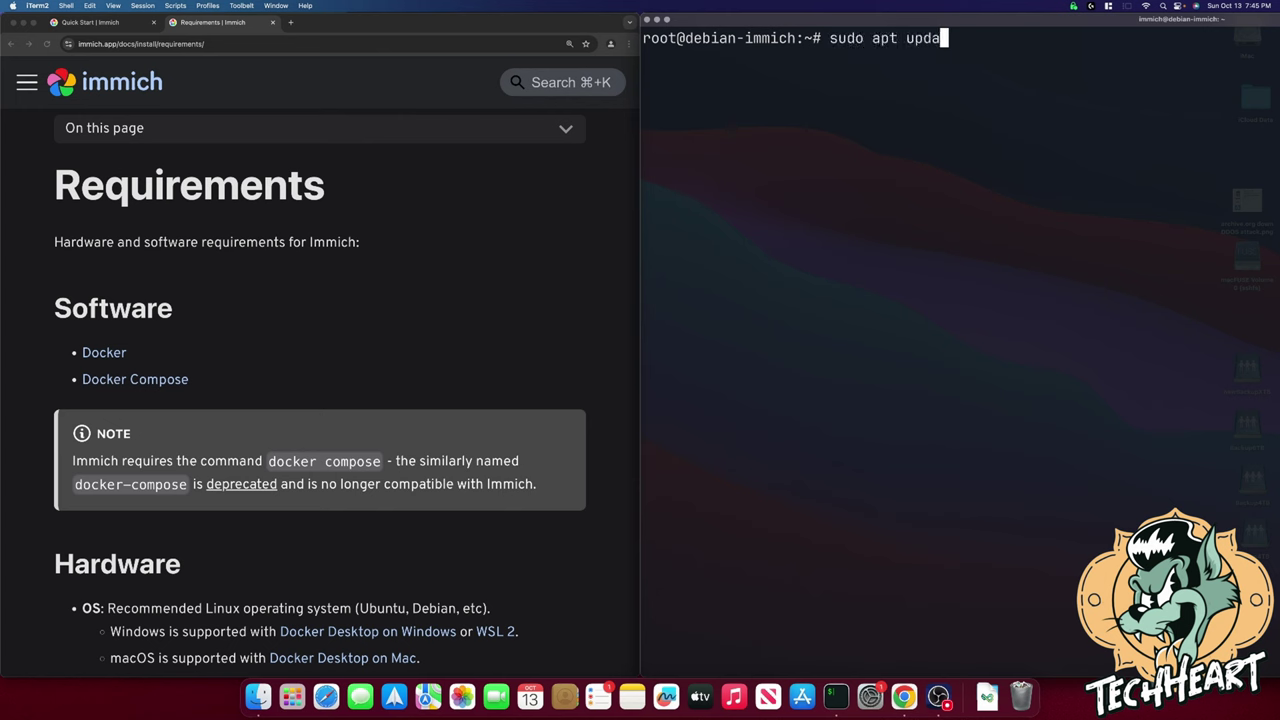
key("Return")
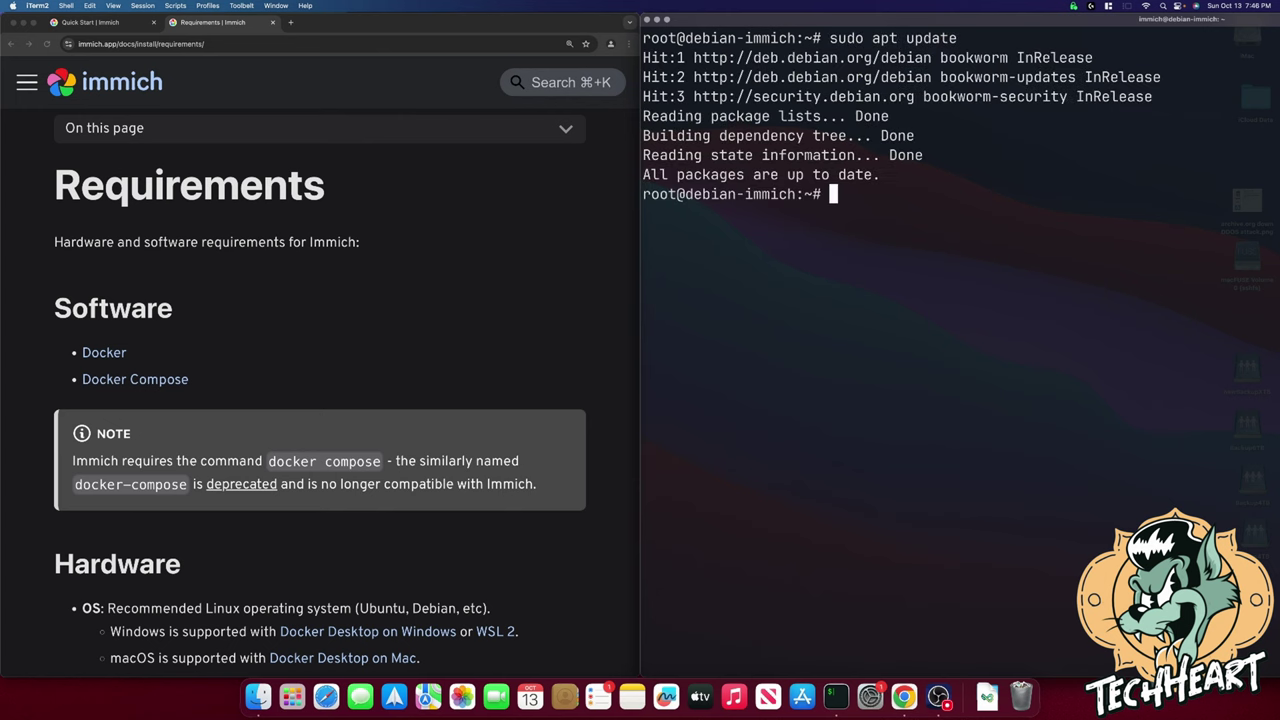
key("Up")
key("BackSpace")
key("BackSpace")
key("BackSpace")
key("BackSpace")
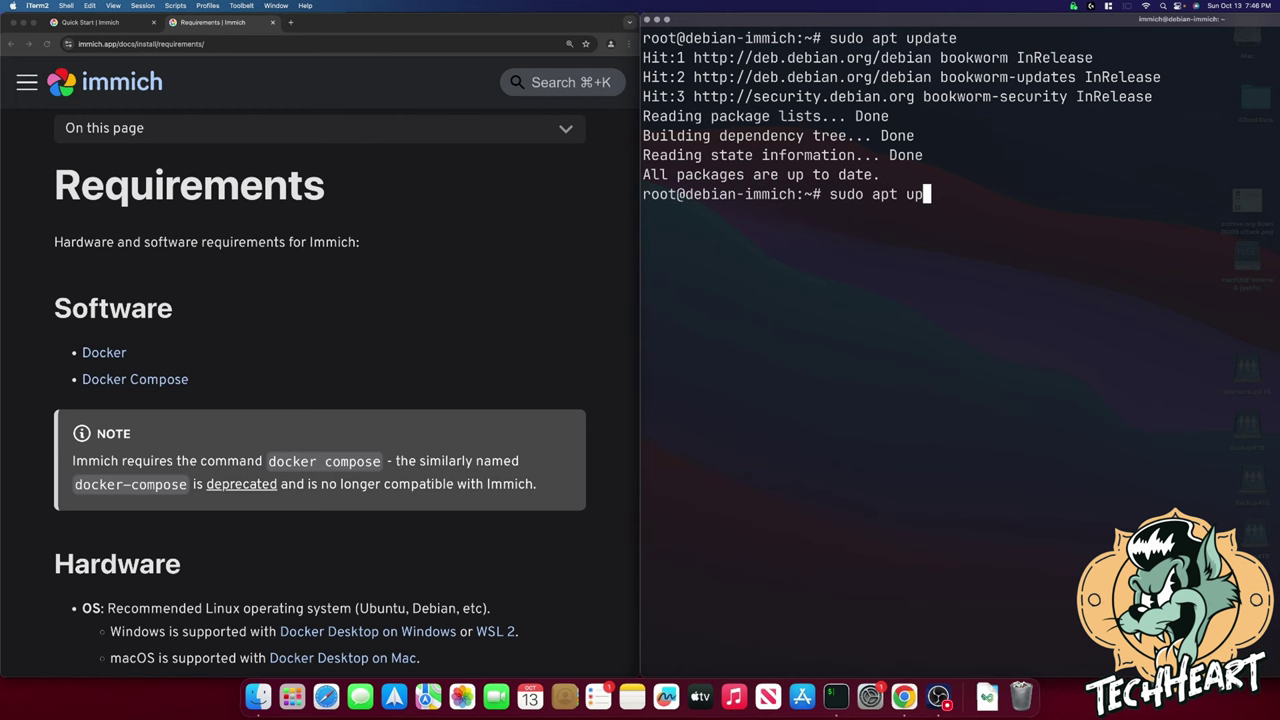
type("grade")
key("Return")
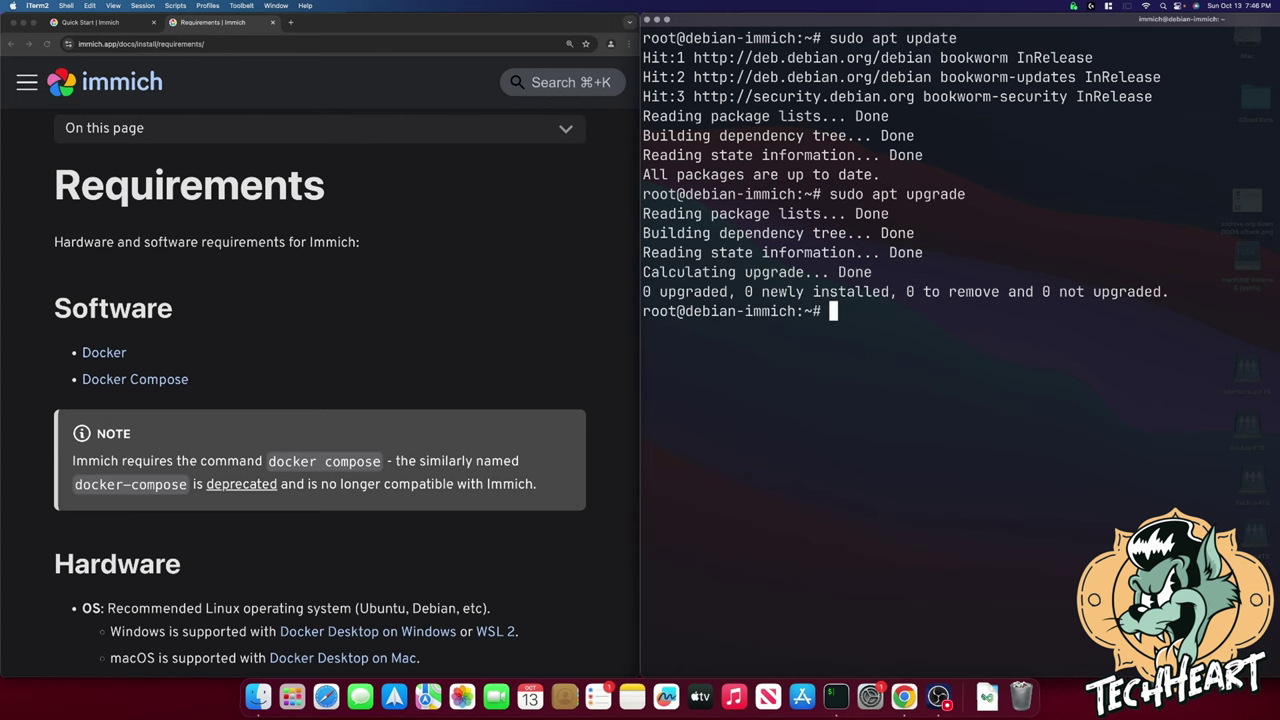
type("clear")
key("Return")
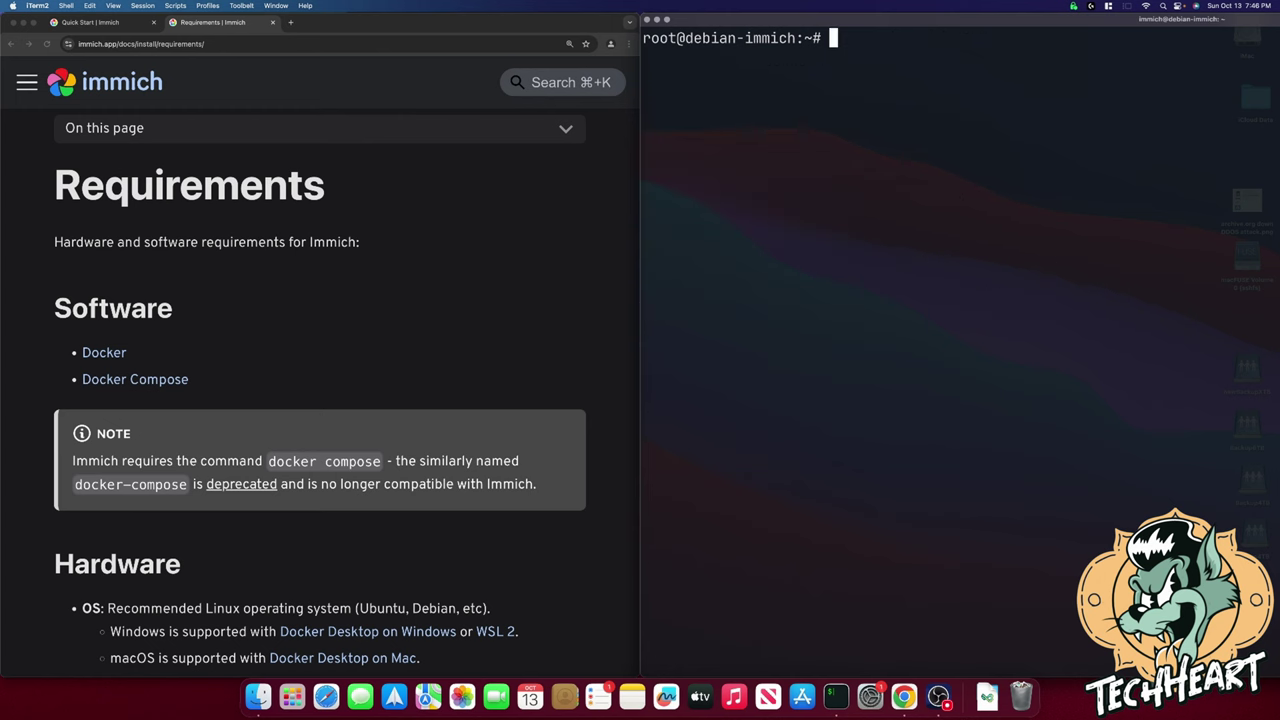
Install docker.io with apt and confirm Docker version 20.10.24
type("sudo apt install docker")
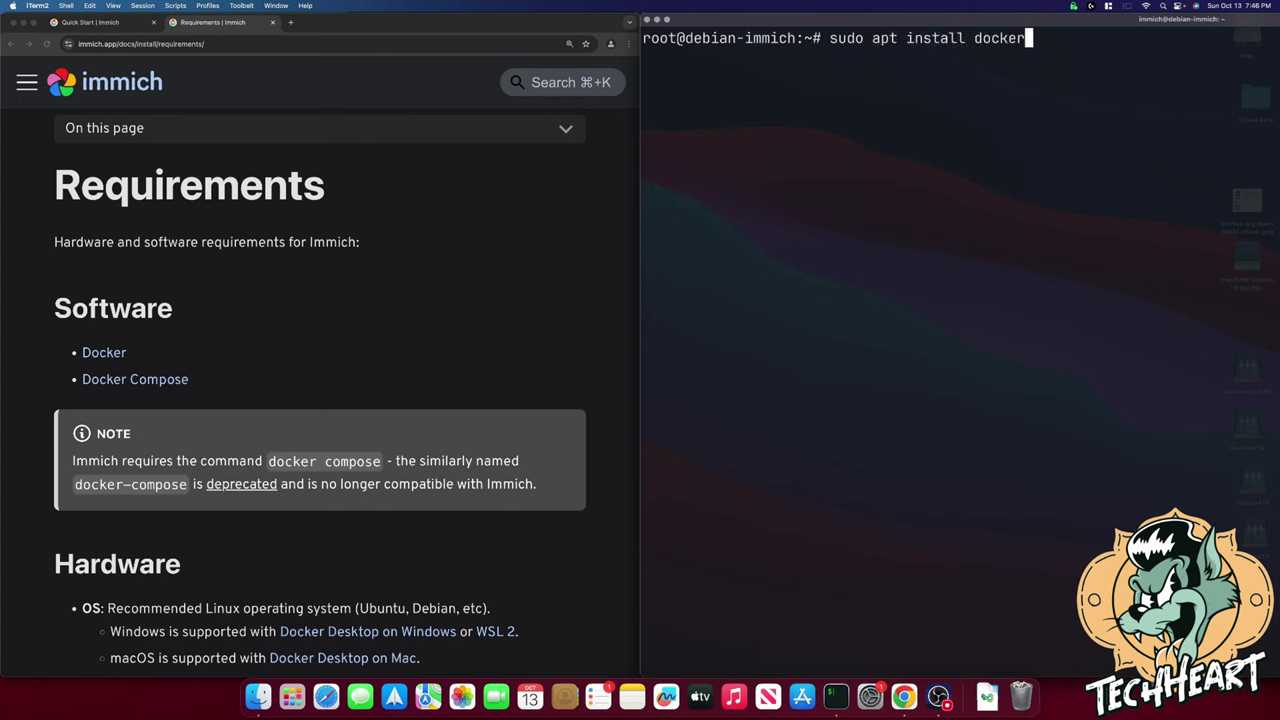
type(".io")
key("Return")
type("y")
key("Return")
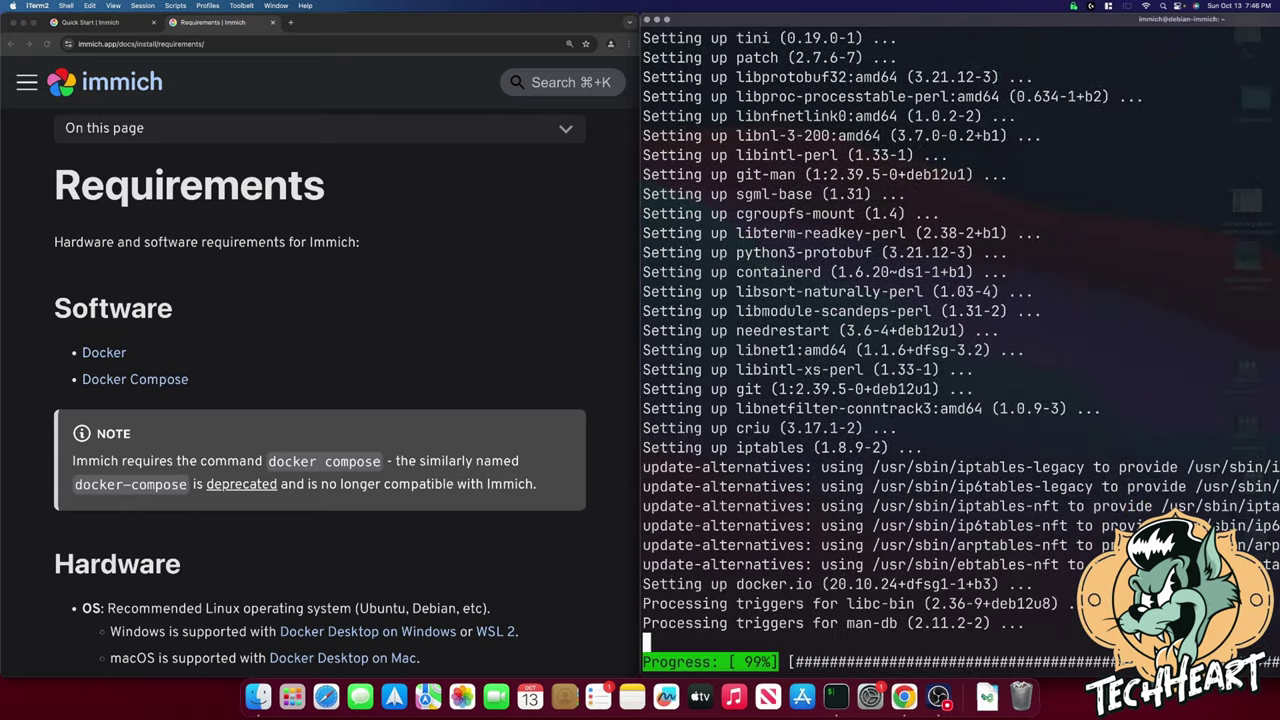
key("ctrl+l")
type("docker --version")
key("Return")
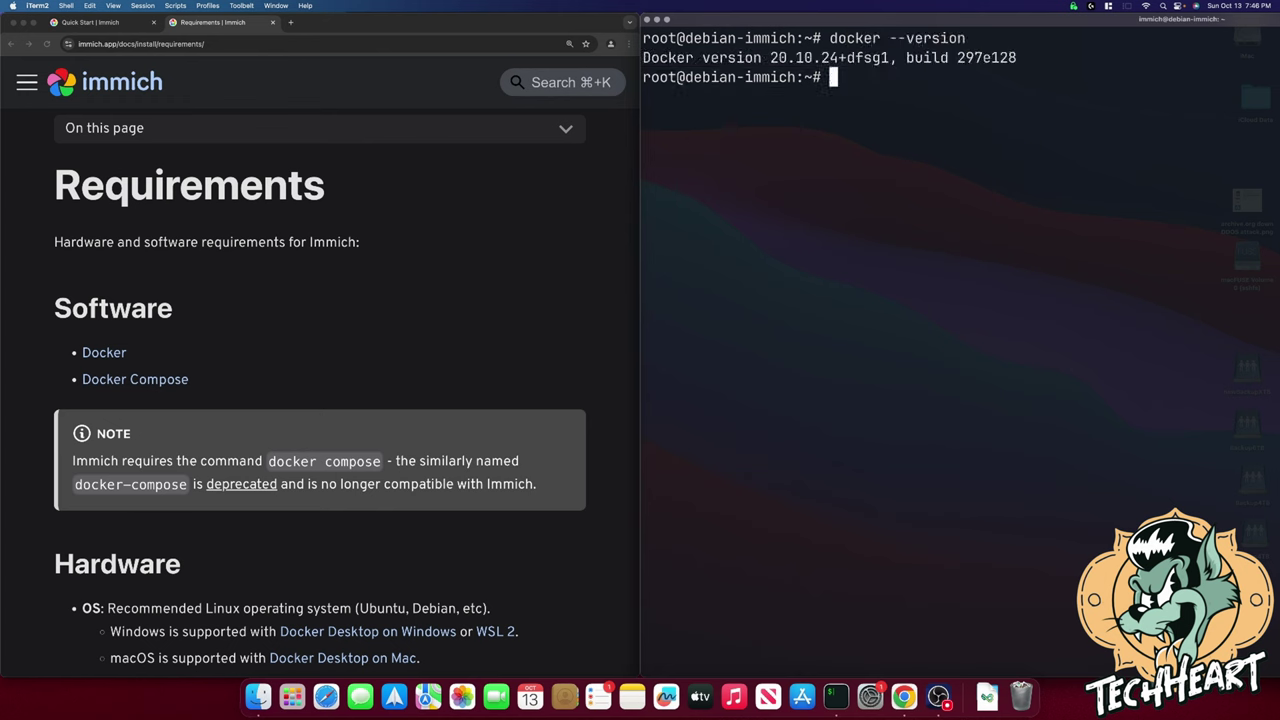
type("clear")
key("Return")
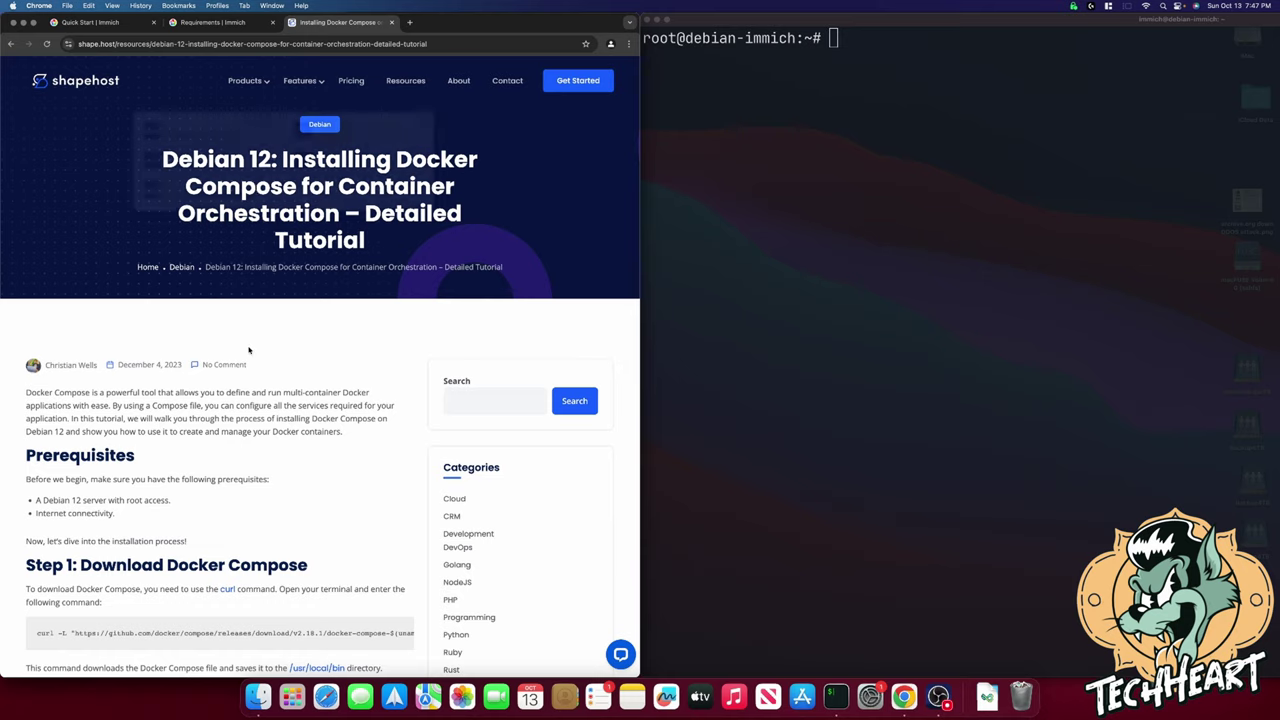
Copy the docker-compose curl download command from the tutorial and paste it into the terminal
scroll(249, 349, "down", 1)
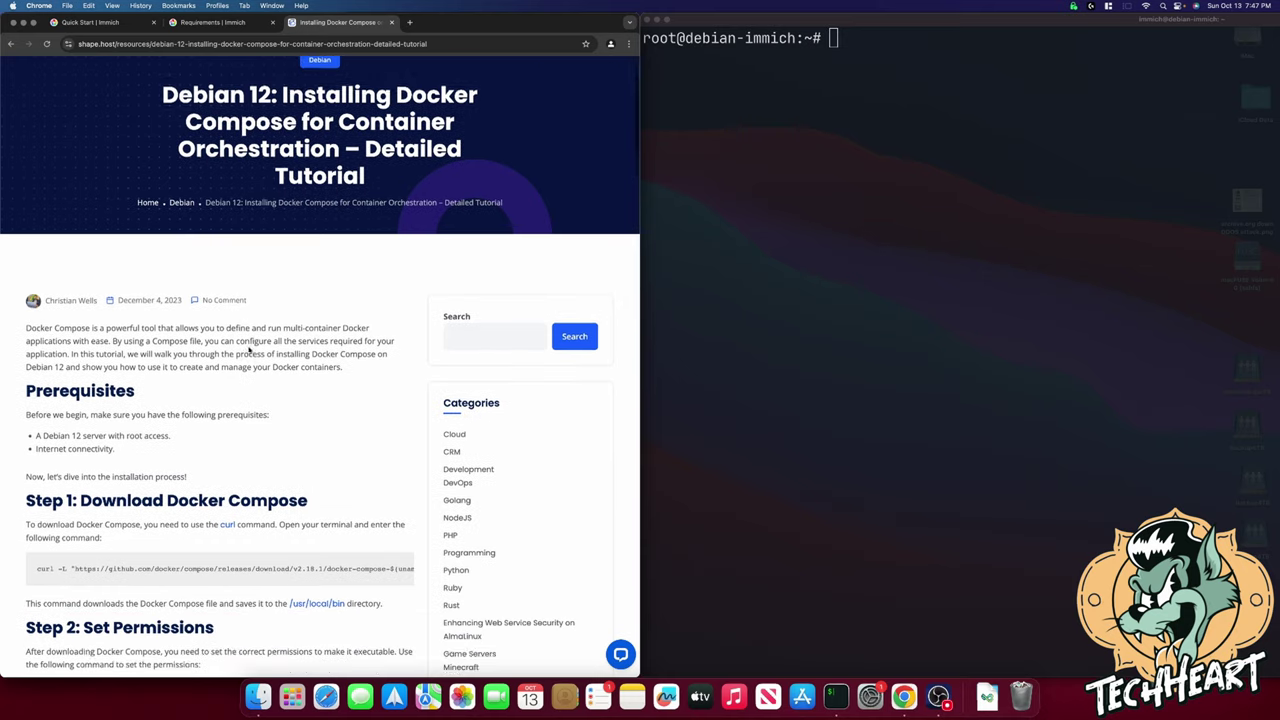
scroll(249, 349, "down", 5)
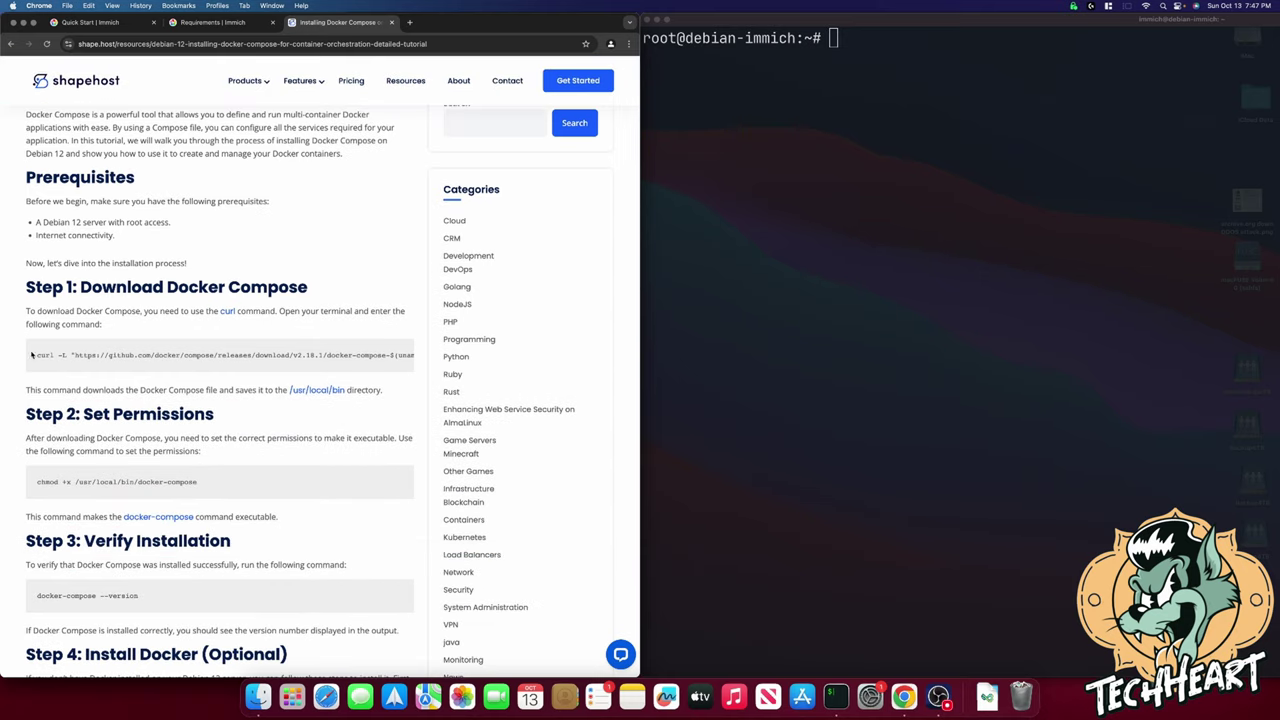
left_click_drag(32, 354, 64, 367)
right_click(86, 354)
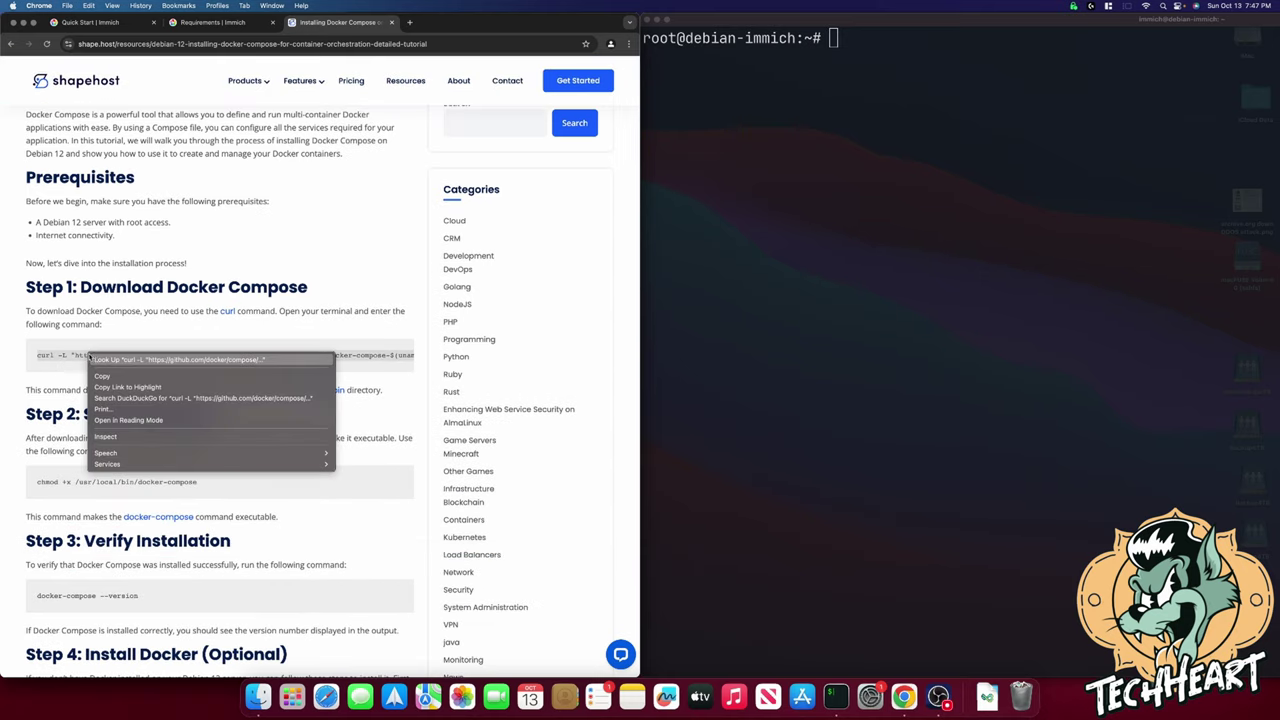
left_click(110, 362)
right_click(819, 229)
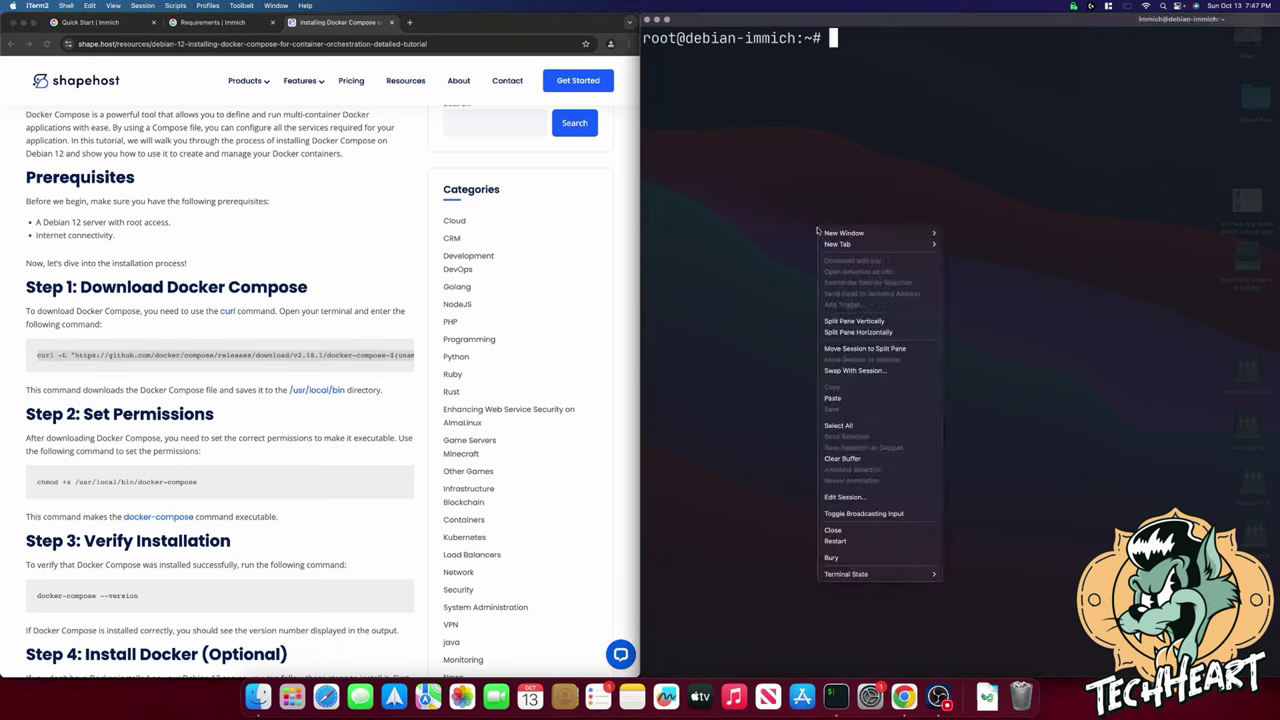
left_click(865, 400)
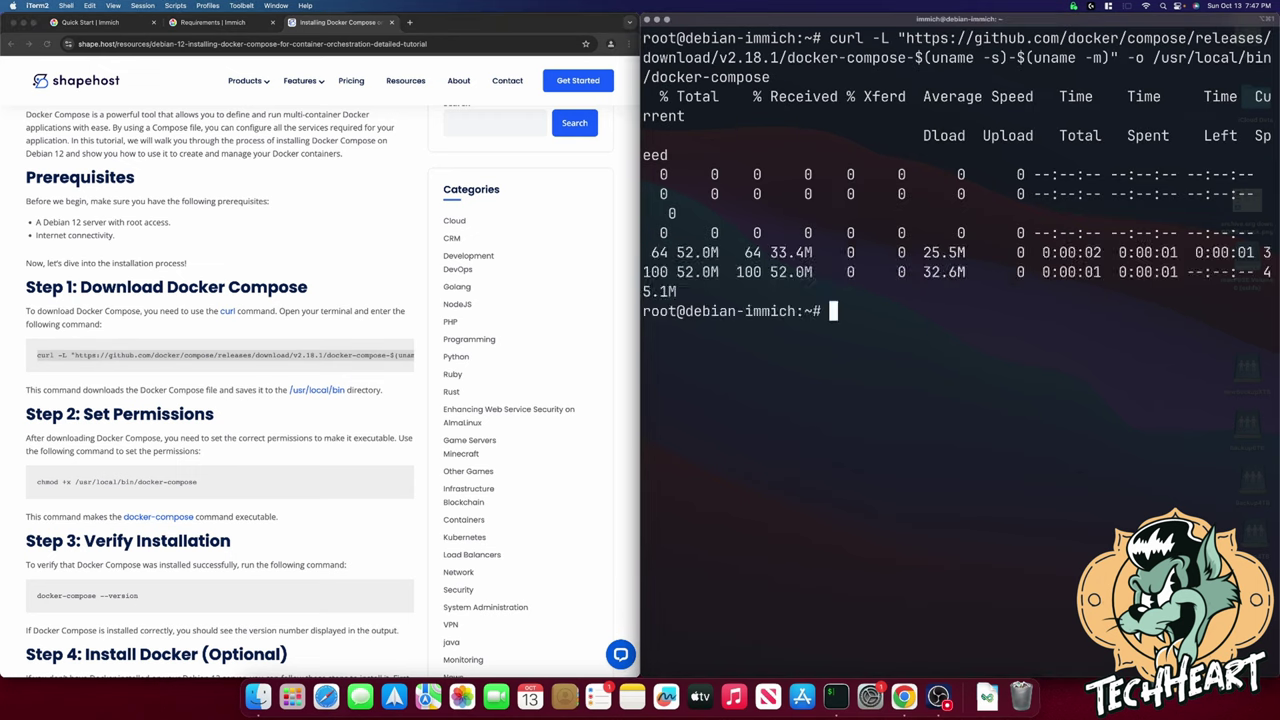
Make /usr/local/bin/docker-compose executable and confirm it reports Docker Compose v2.18.1
type("chmod +x /usr/local/bin/docker-compose")
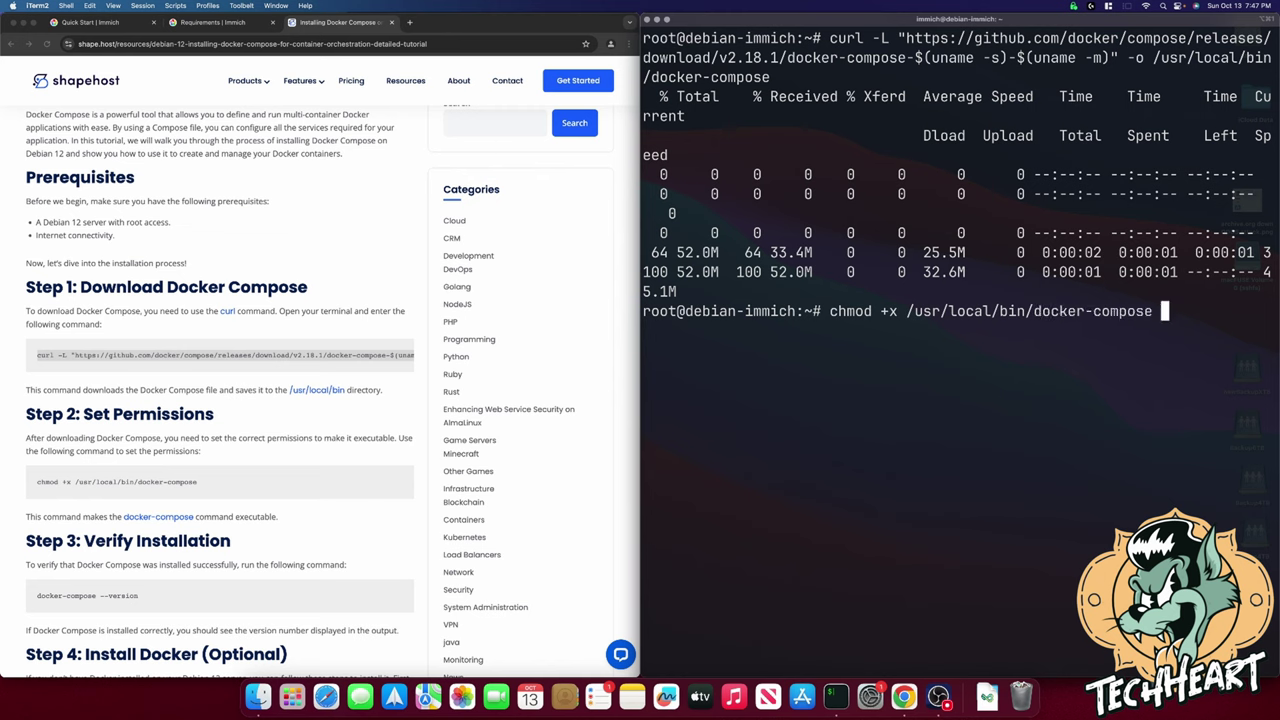
key("Return")
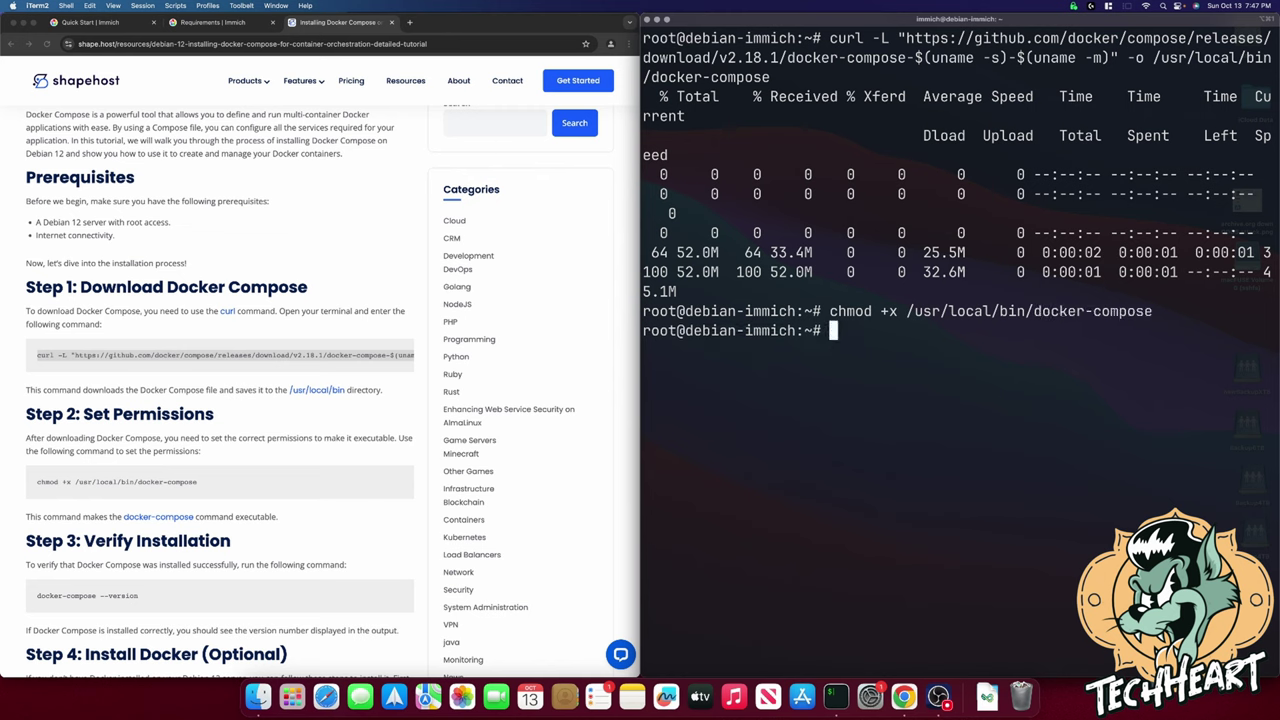
type("docker-compose ")
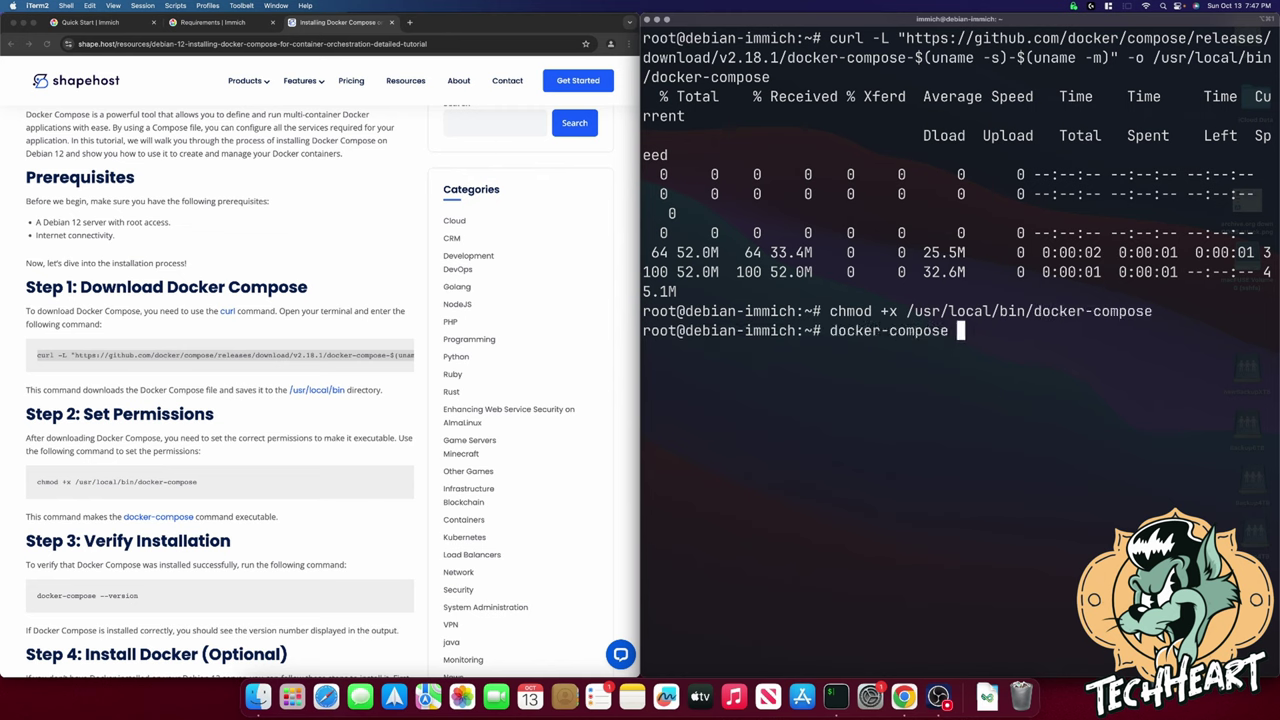
type("--version")
key("Return")
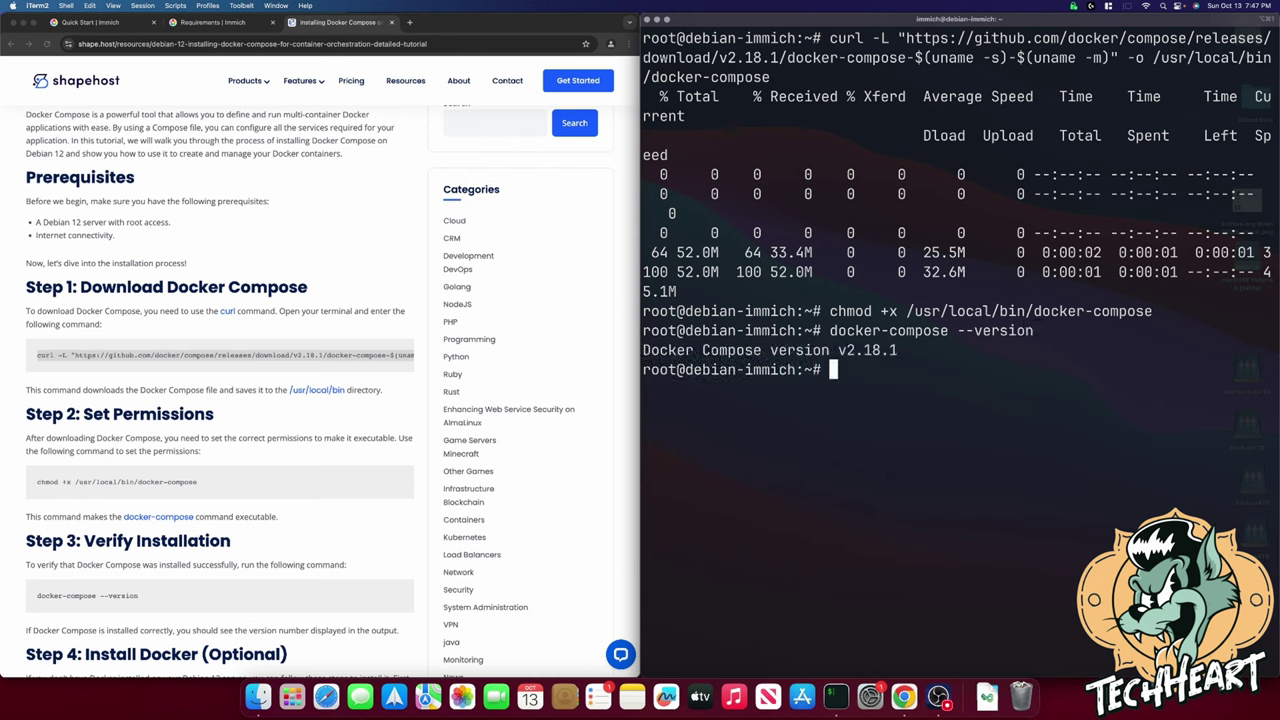
type("clear")
key("Return")
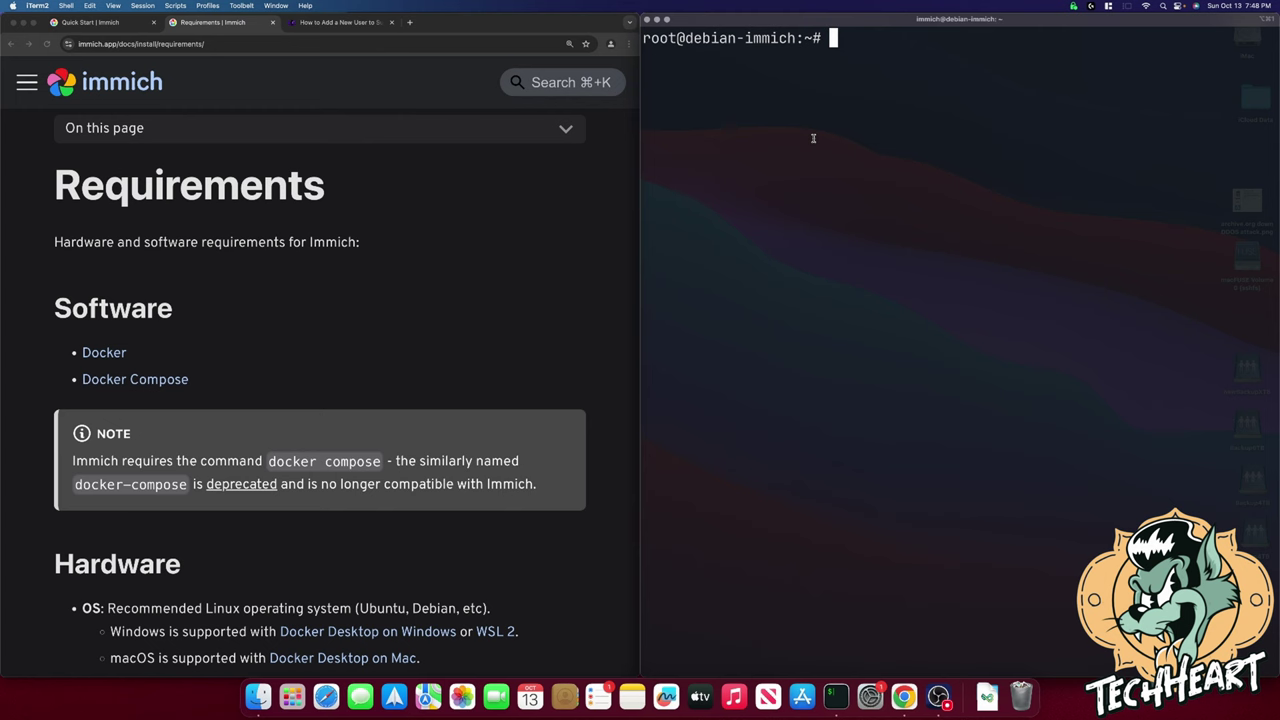
Create the immich user with adduser, accepting empty details, and list /home/
type("adduser immich")
key("Return")
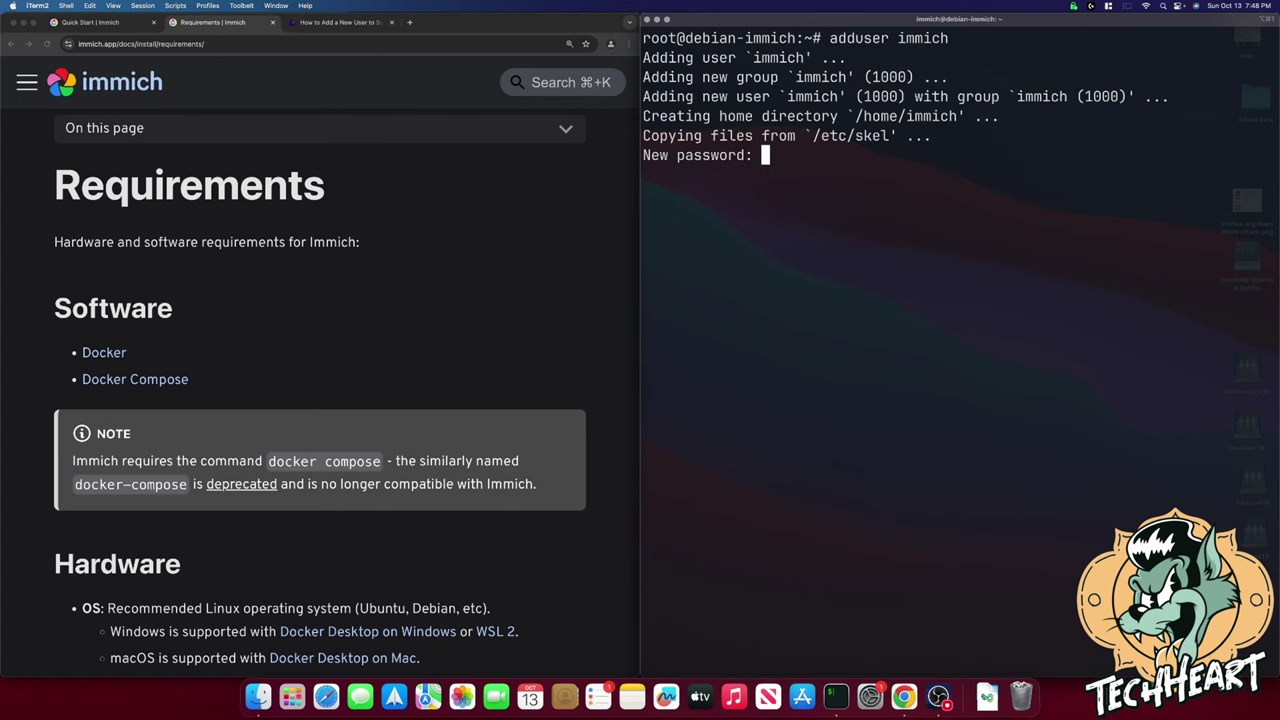
key("Return")
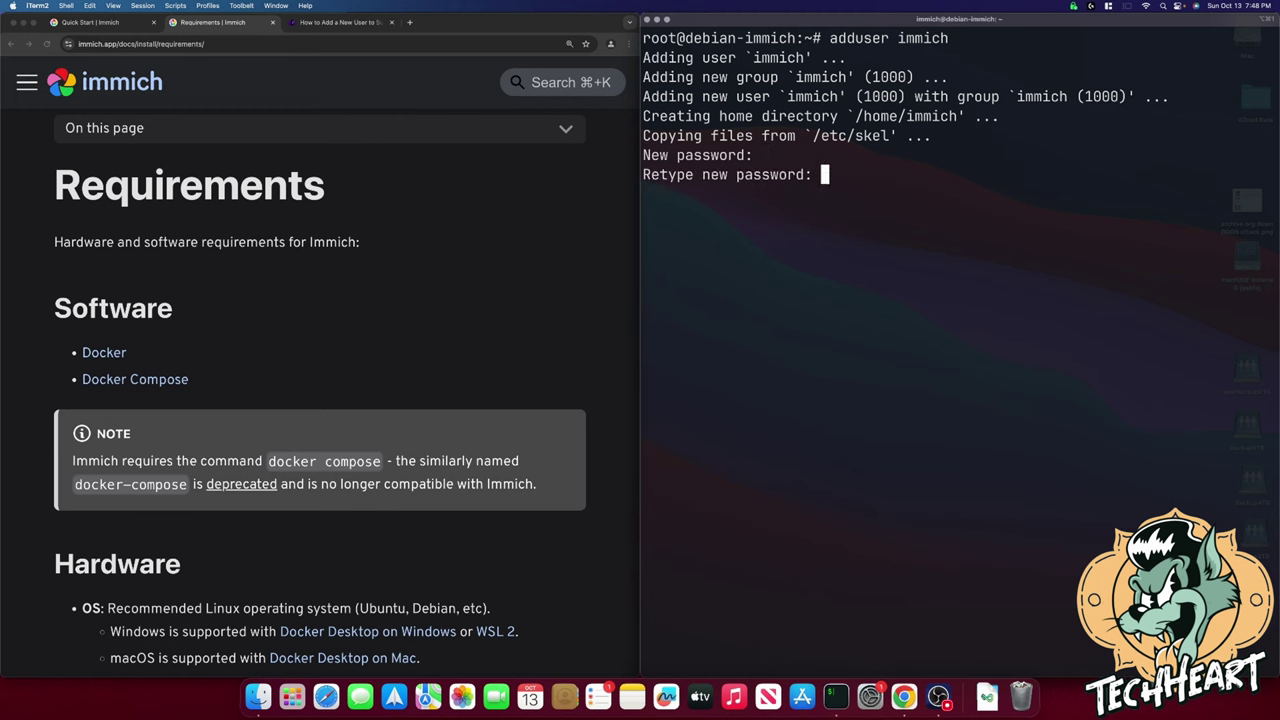
key("Return")
key("Return")
key("Return")
key("Return")
key("Return")
key("Return")
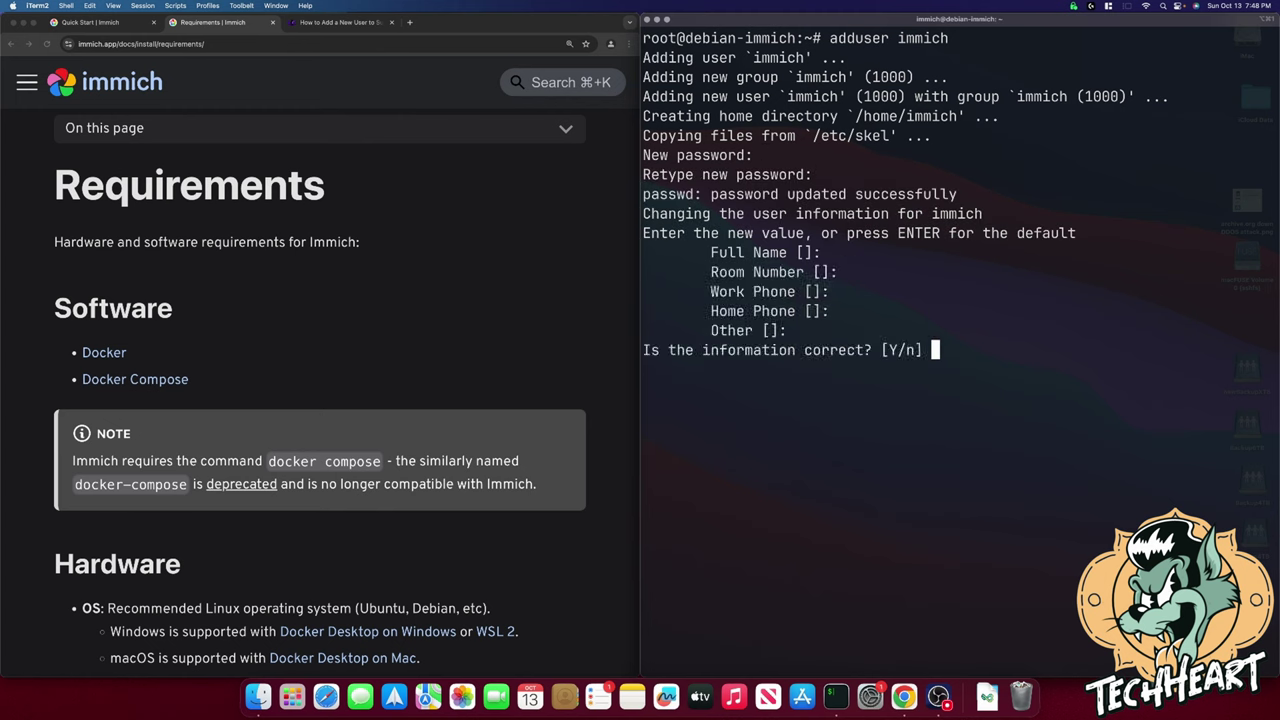
key("Return")
type("clear")
key("Return")
type("ls /home/")
key("Return")
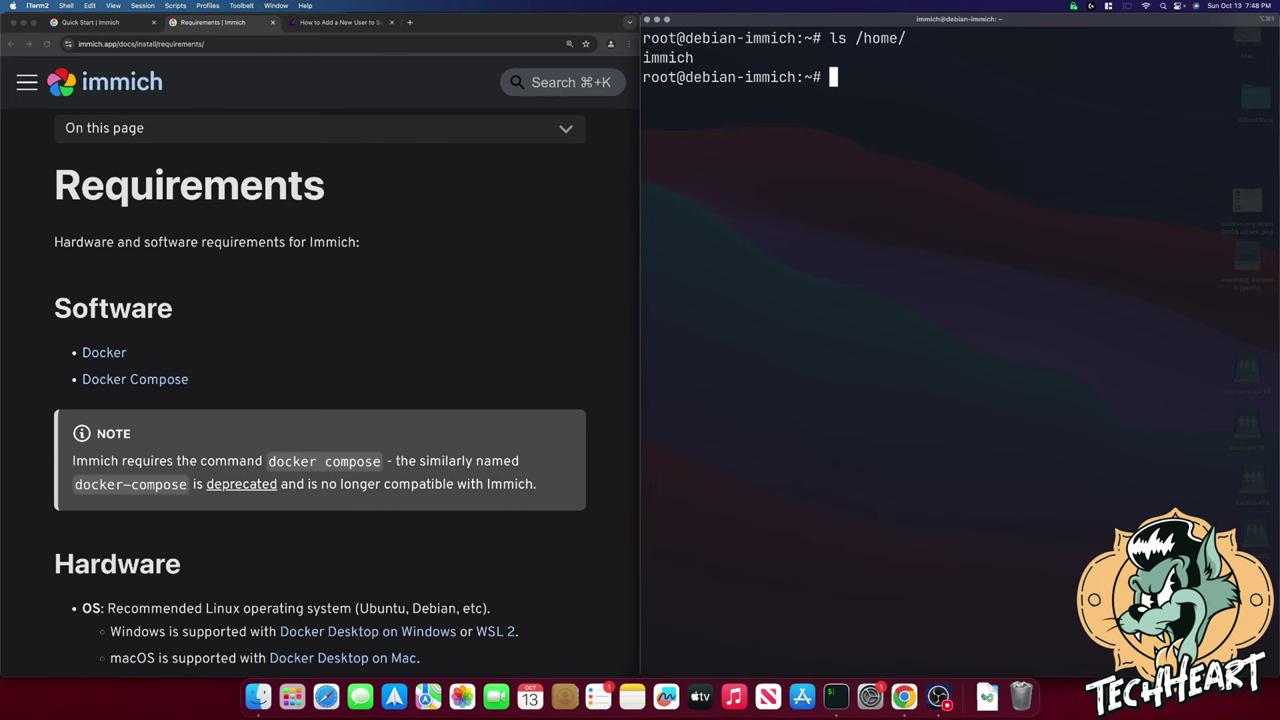
Add immich to the sudo group, switch to it in its home directory, and test sudo ls
middle_click(364, 31)
type("usermod -")
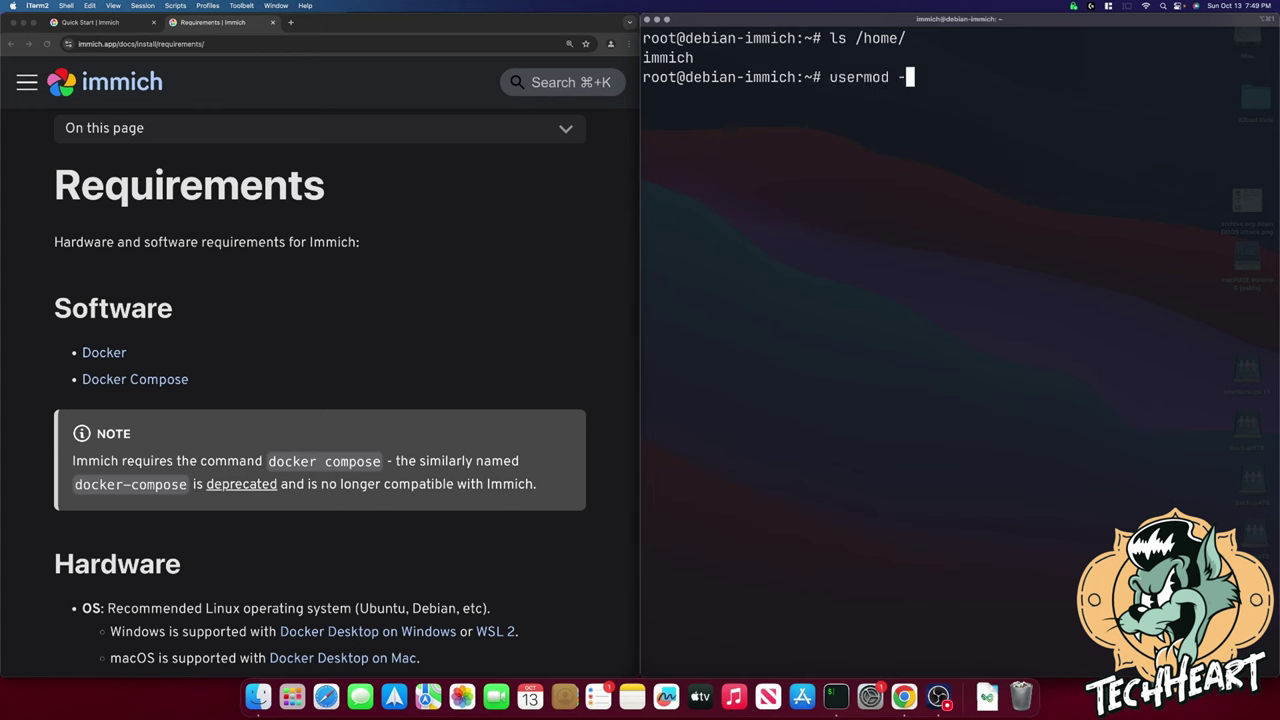
type("aG sudo immich")
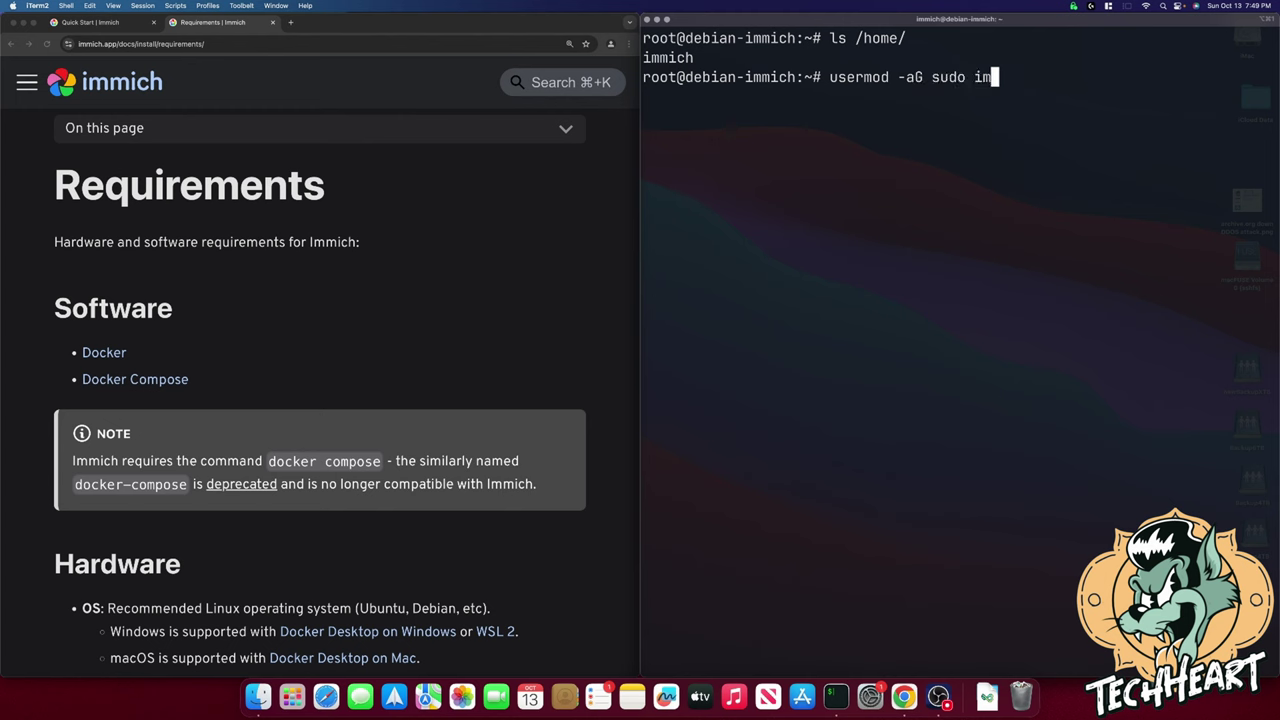
key("Return")
type("su ")
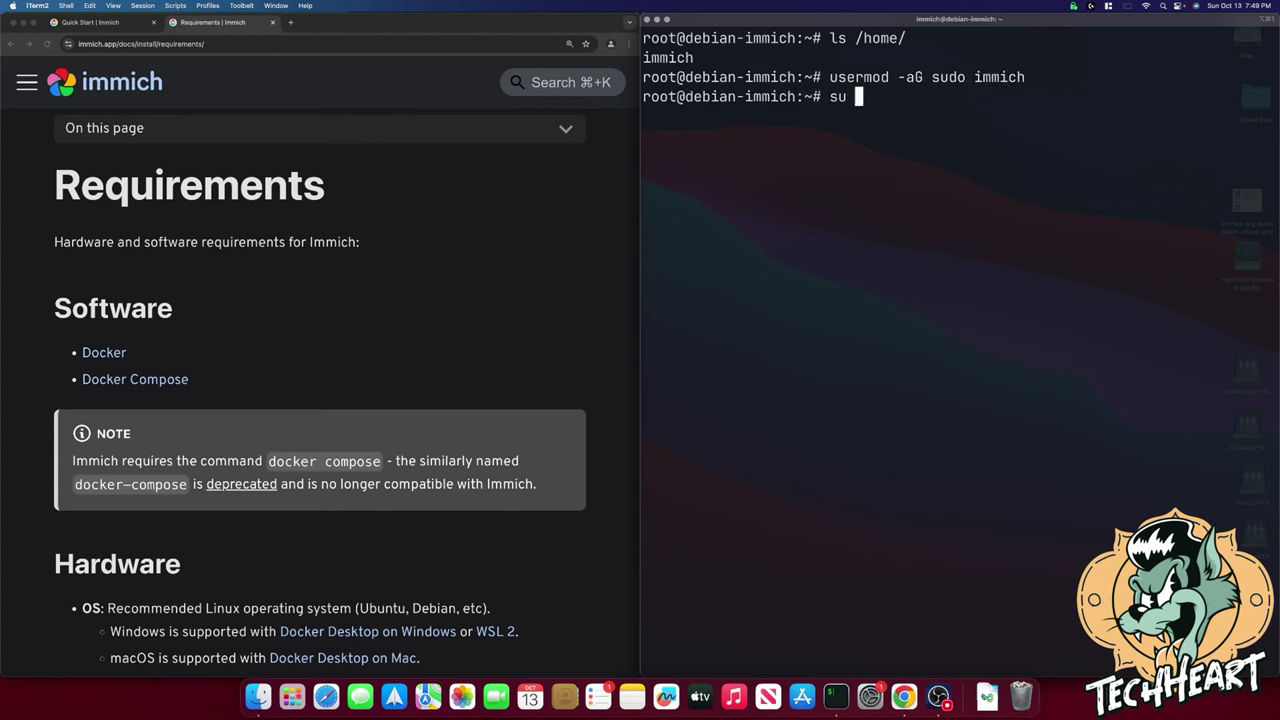
type("immich")
key("Return")
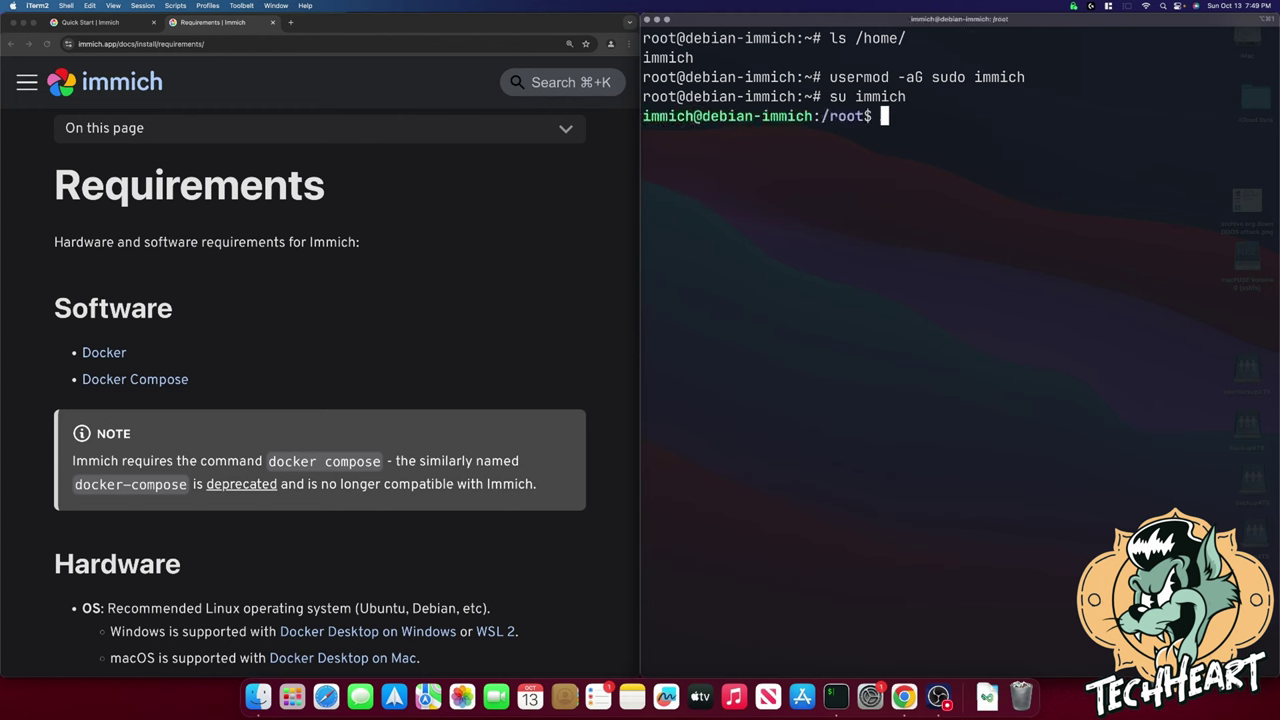
type("cd")
key("Return")
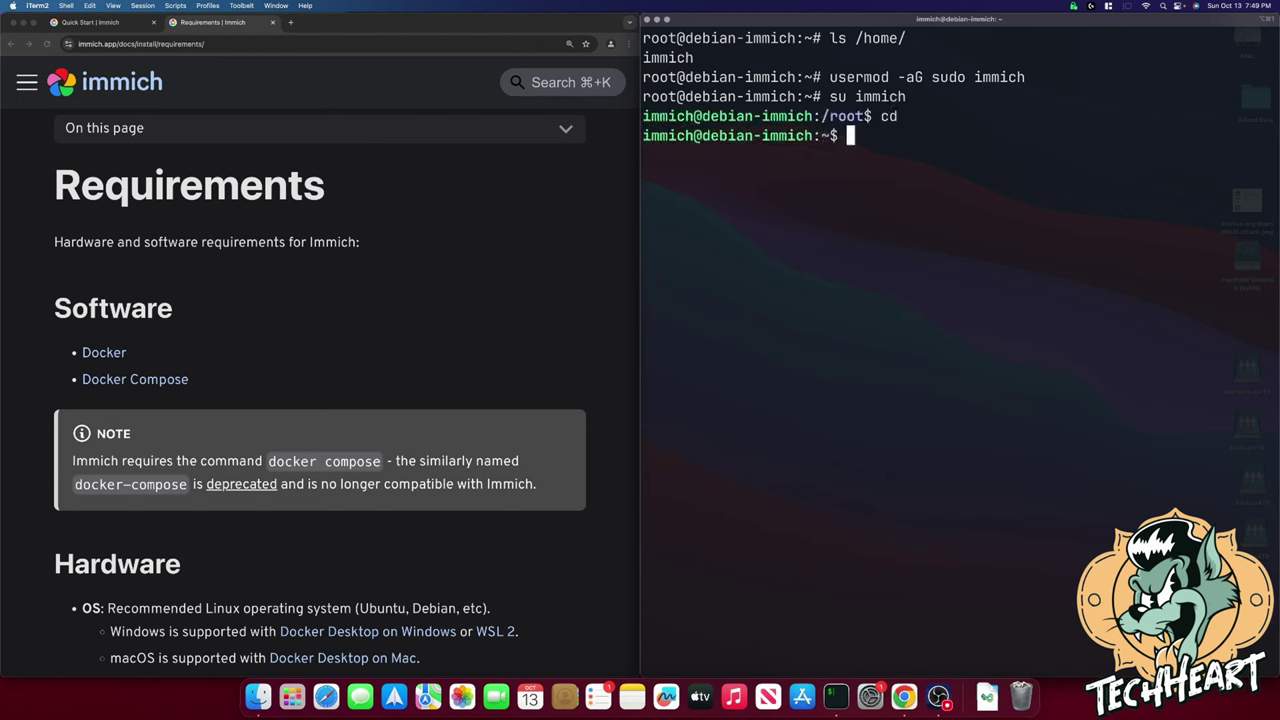
type("sudo ls")
key("Return")
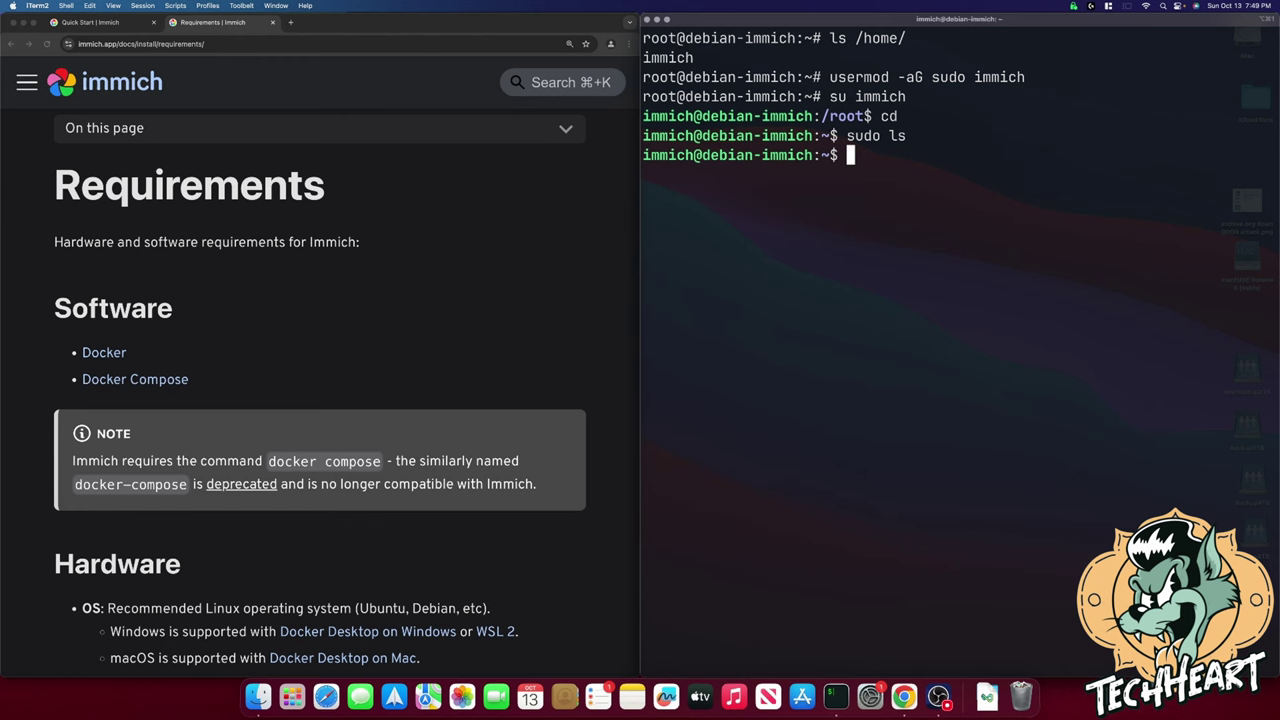
Clear the terminal and go through Install Script to the Docker Compose [Recommended] wget commands
type("clear")
key("Return")
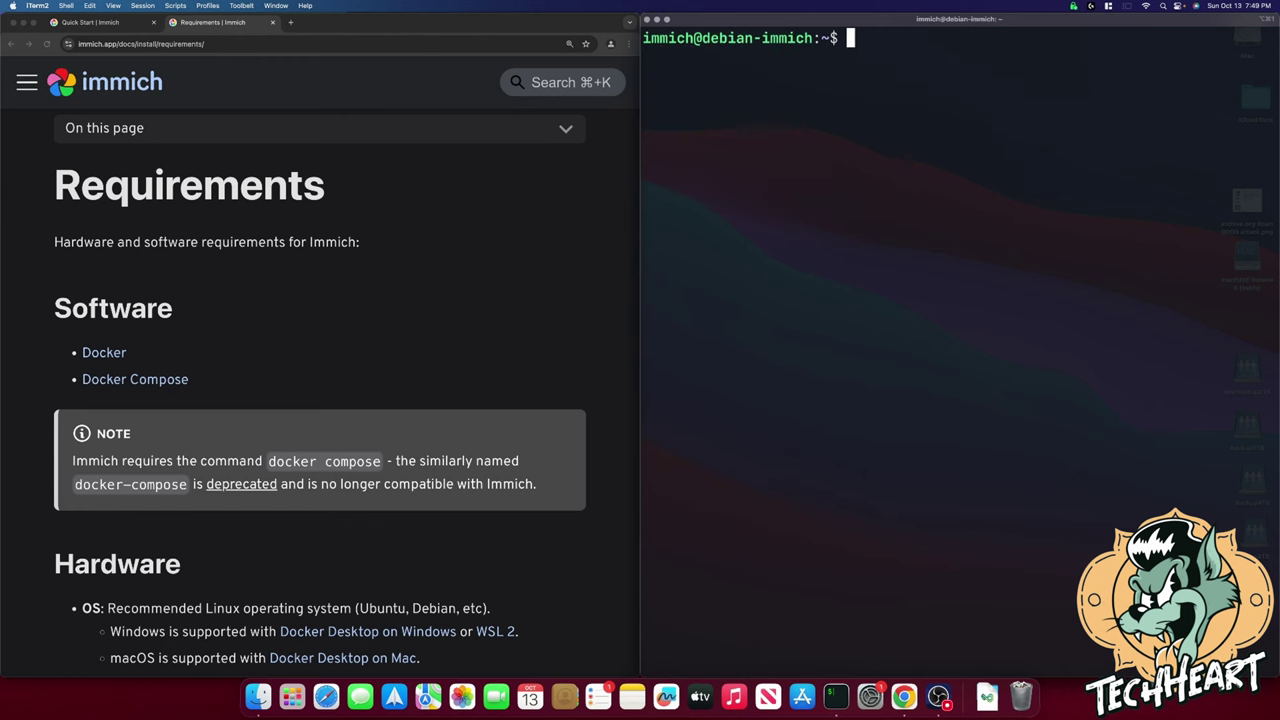
left_click(277, 343)
scroll(290, 355, "down", 15)
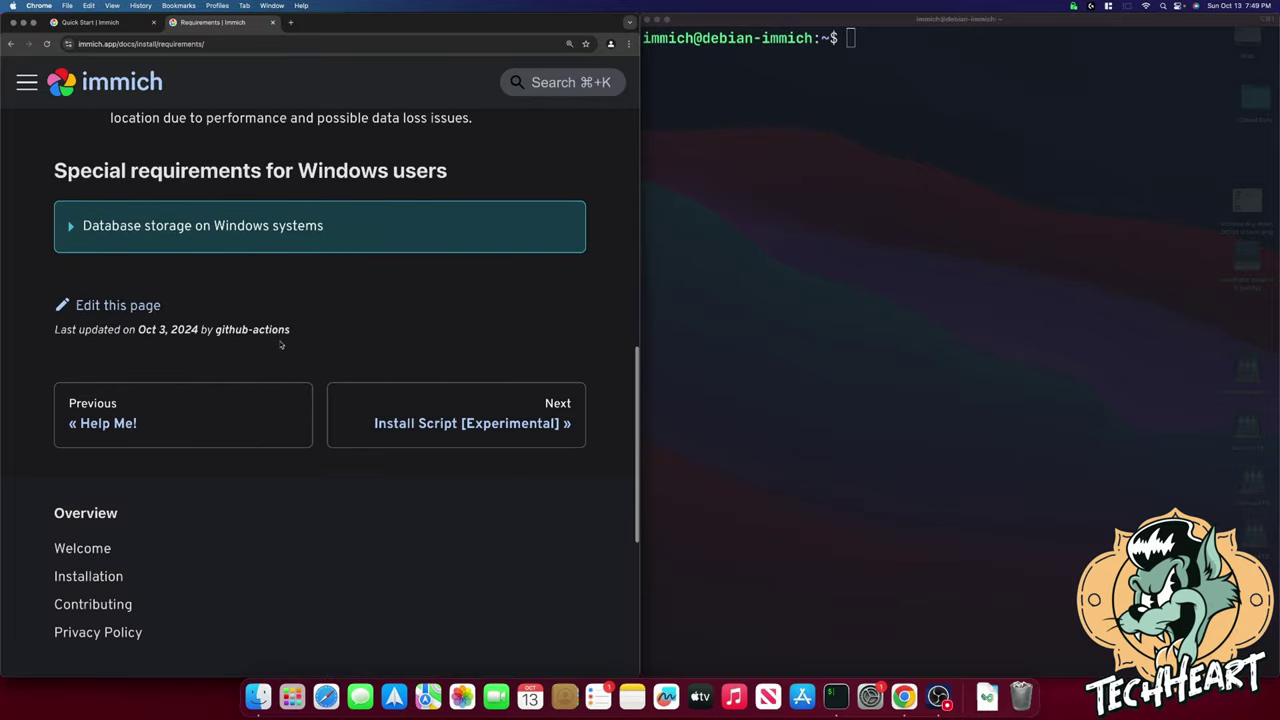
left_click(436, 427)
scroll(436, 429, "down", 1)
scroll(436, 427, "down", 10)
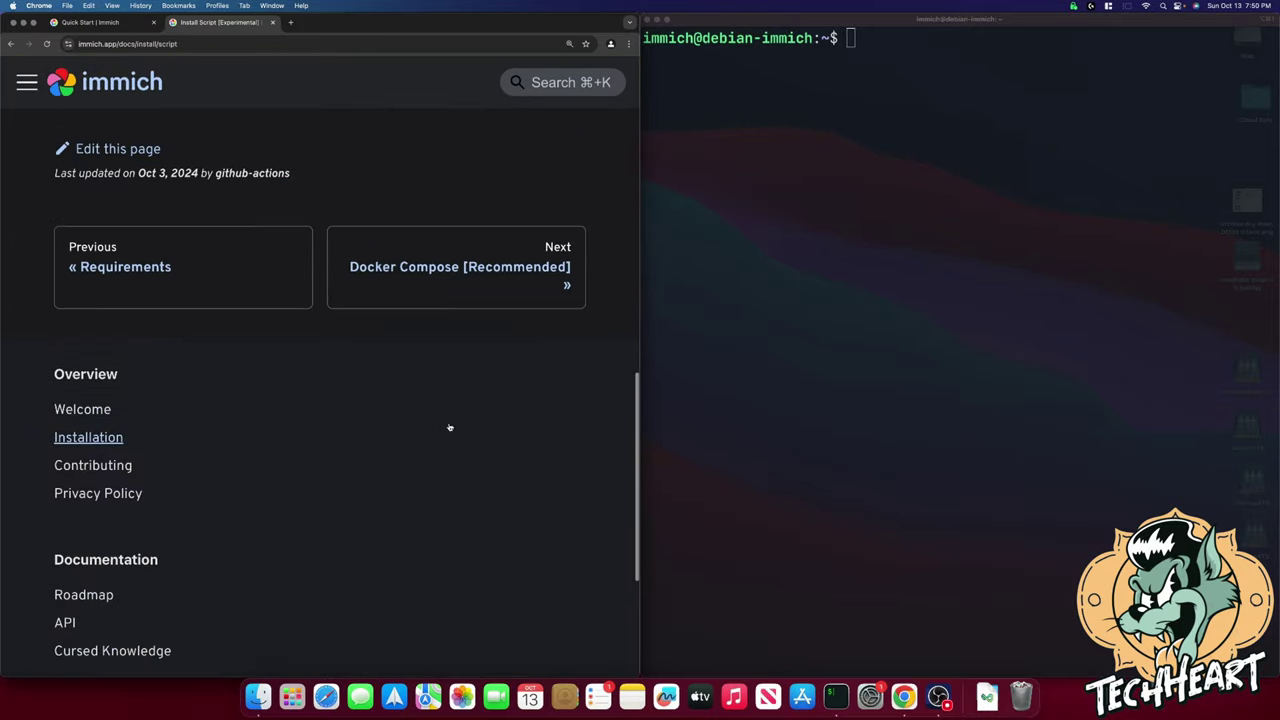
left_click(456, 270)
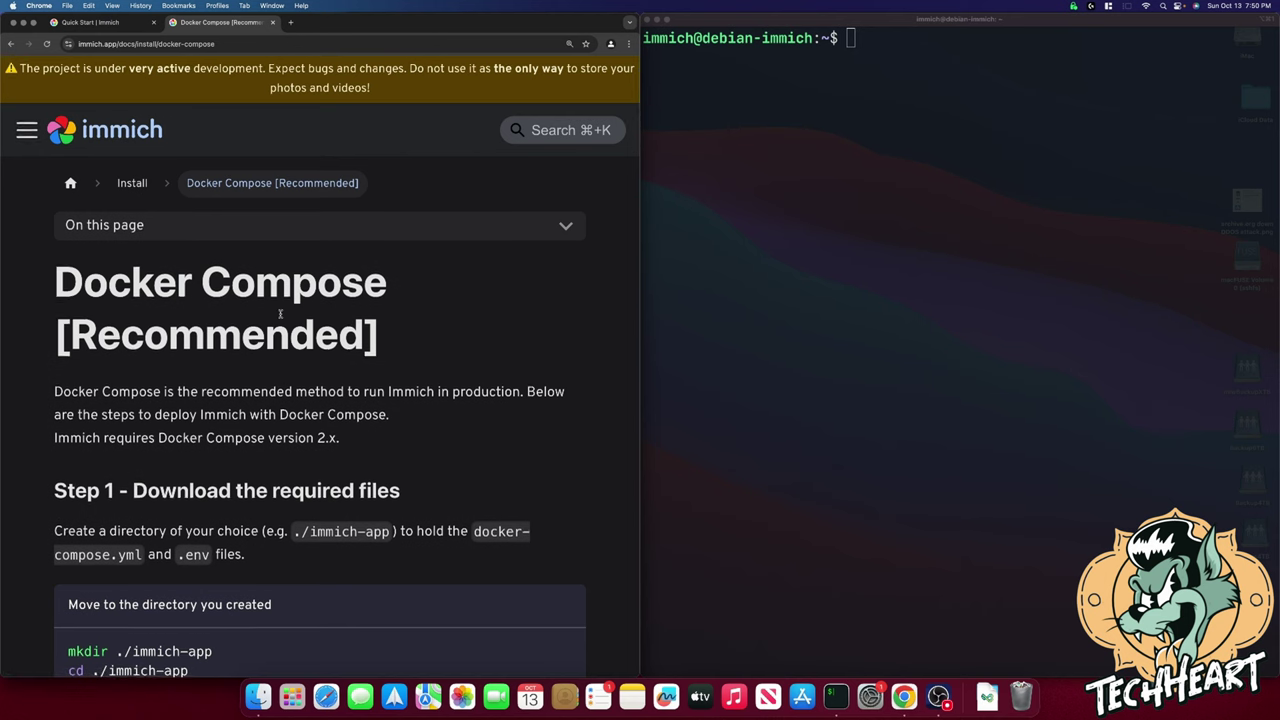
scroll(280, 314, "down", 3)
scroll(280, 313, "down", 5)
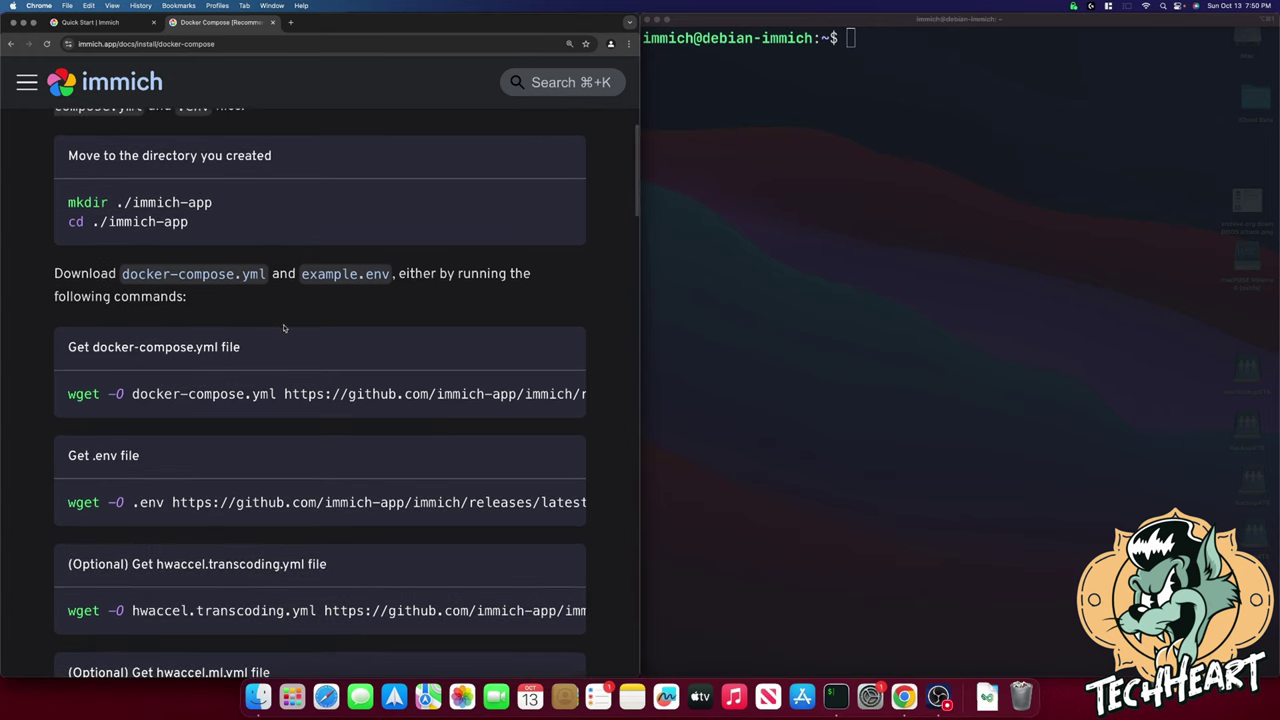
left_click(835, 224)
Create the immich-app directory and cd into it
type("mdkir")
key("BackSpace")
key("BackSpace")
key("BackSpace")
key("BackSpace")
type("kdir immichj-")
key("BackSpace")
key("BackSpace")
type("-app")
key("Return")
type("cd immich-app/")
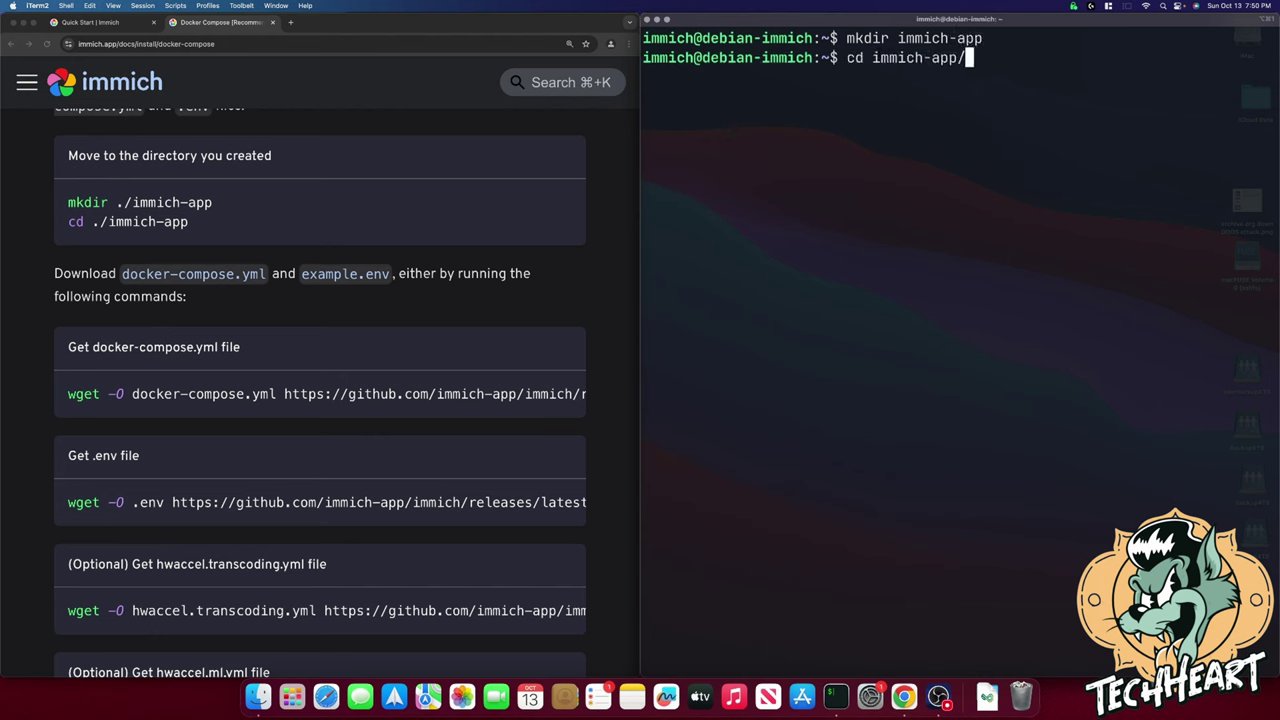
key("Return")
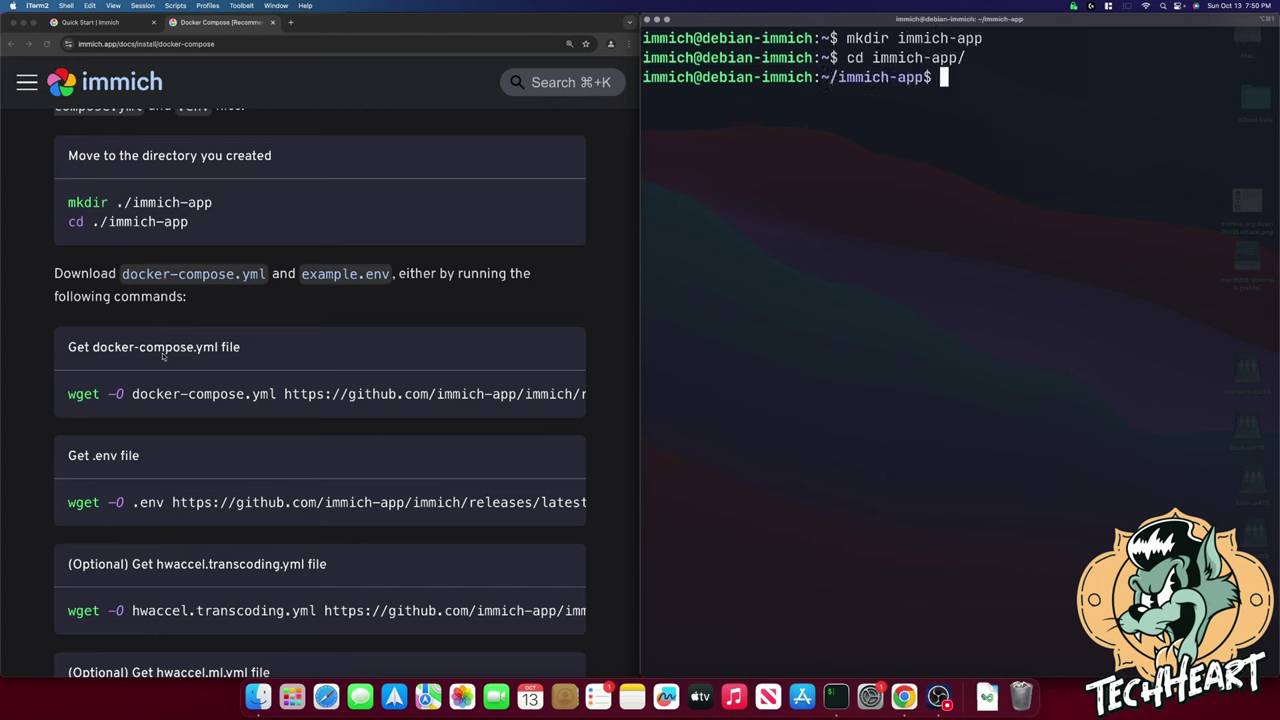
Copy the docker-compose.yml wget command from the docs and run it in the terminal
left_click(62, 398)
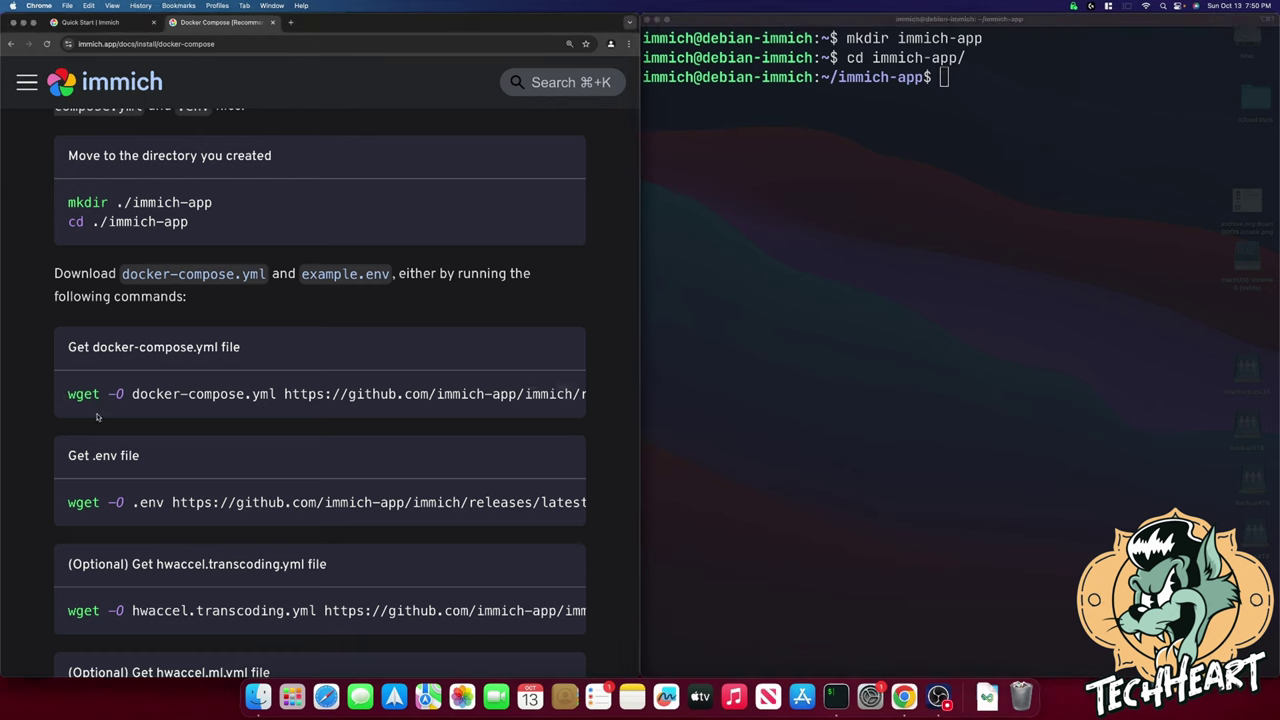
left_click_drag(62, 398, 96, 420)
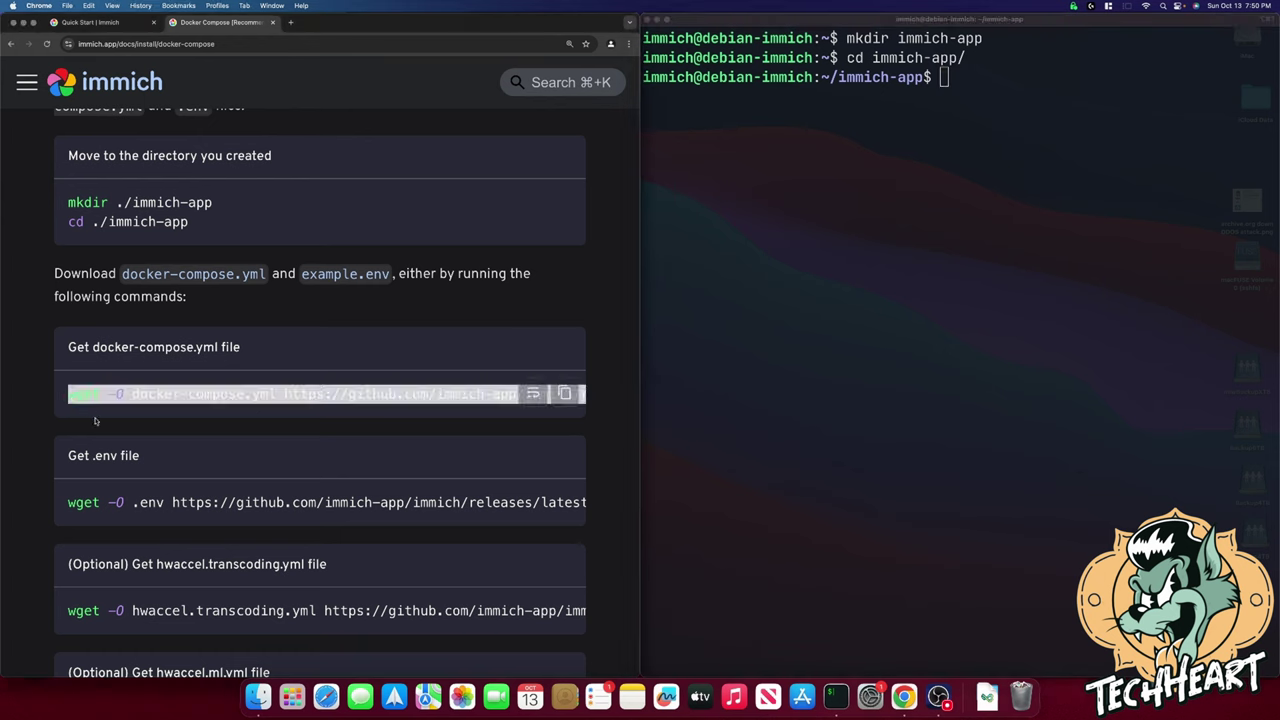
right_click(160, 395)
left_click(195, 406)
right_click(863, 263)
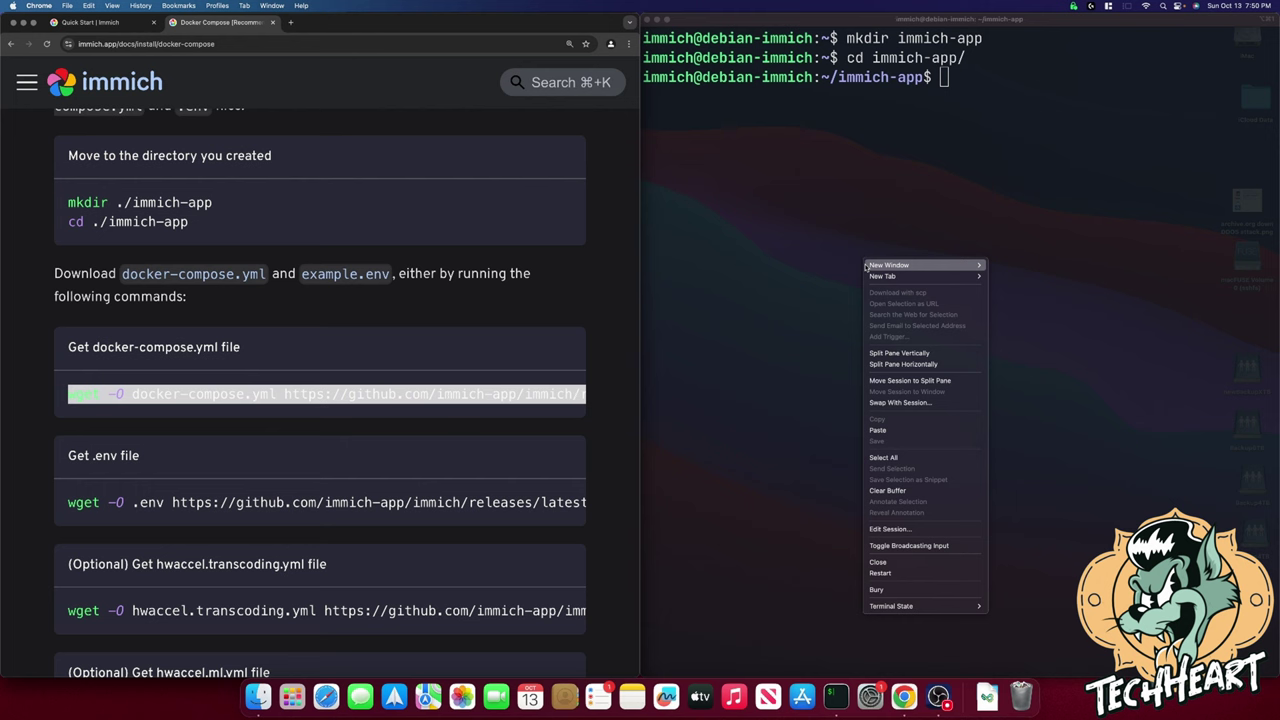
left_click(878, 430)
key("Return")
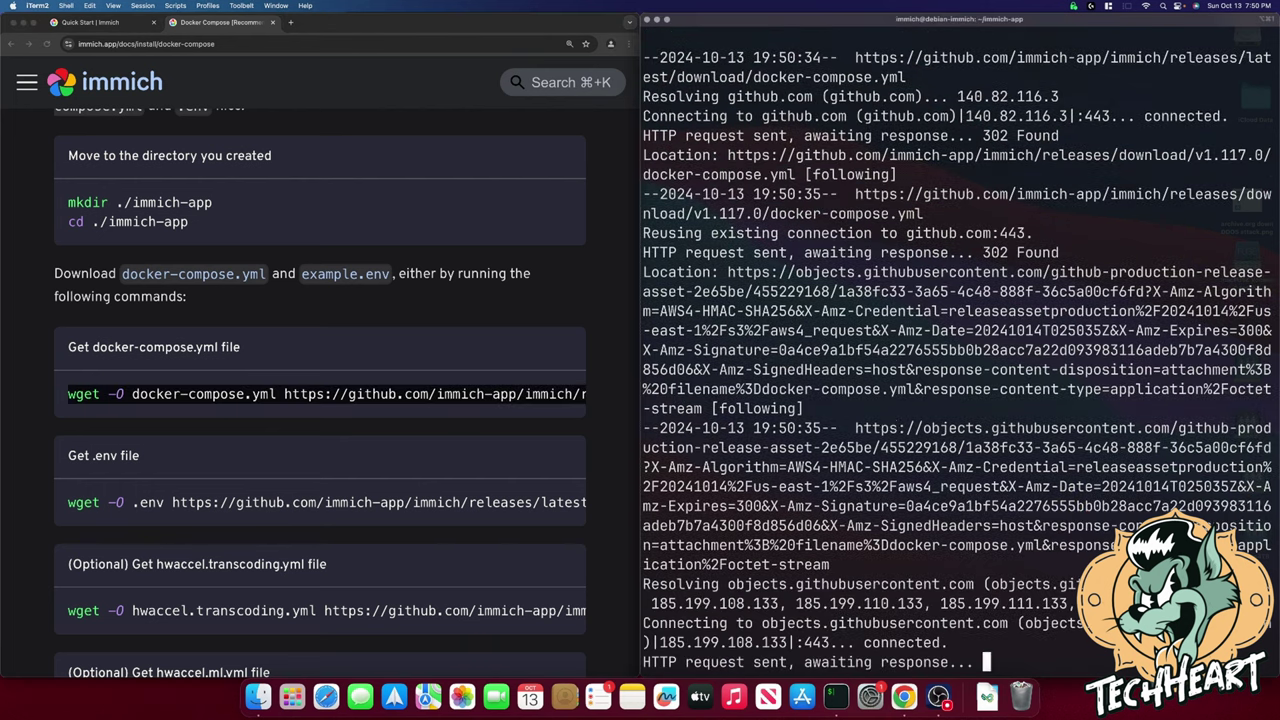
Copy the .env wget command from the docs and run it in the terminal
key("super+Tab")
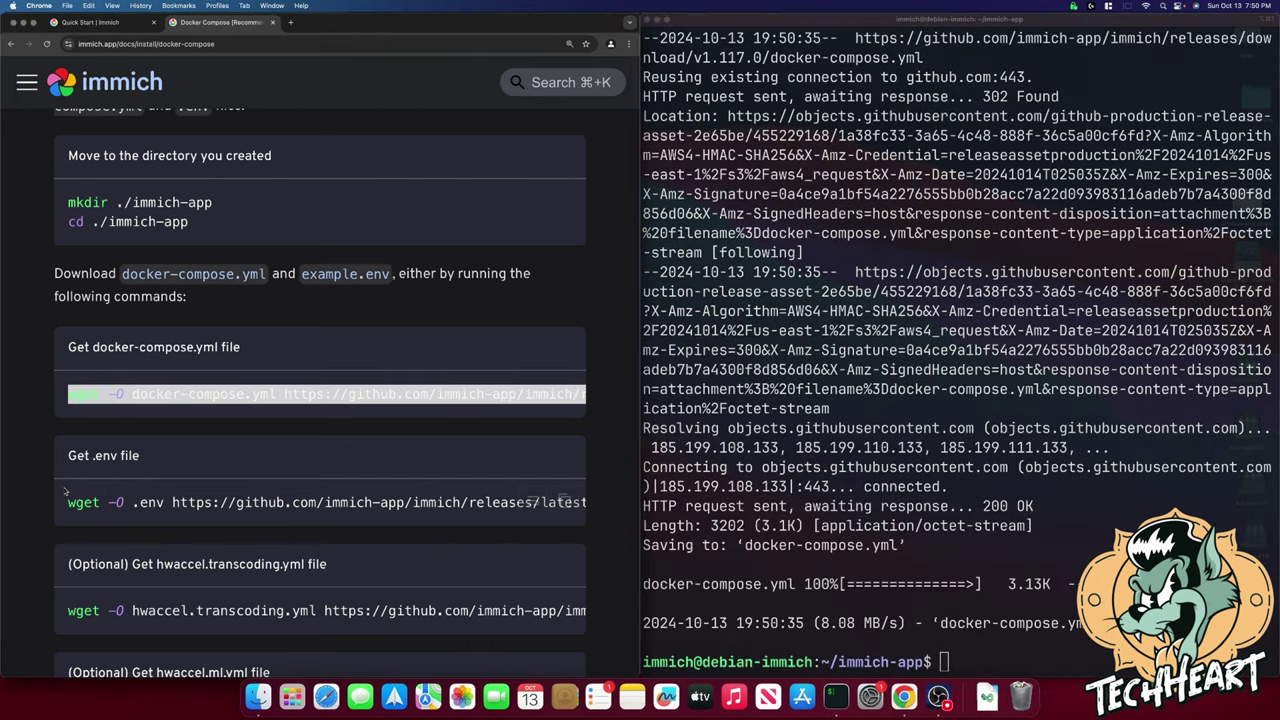
triple_click(66, 503)
left_click(66, 503)
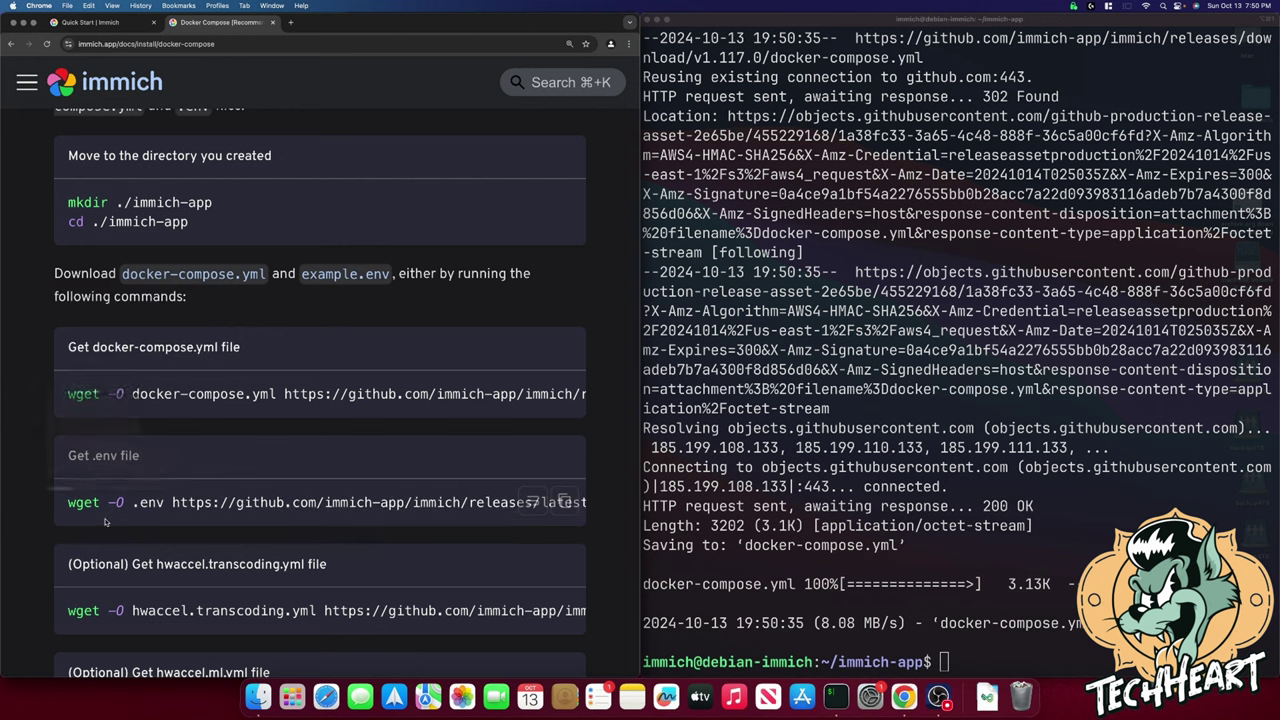
triple_click(66, 503)
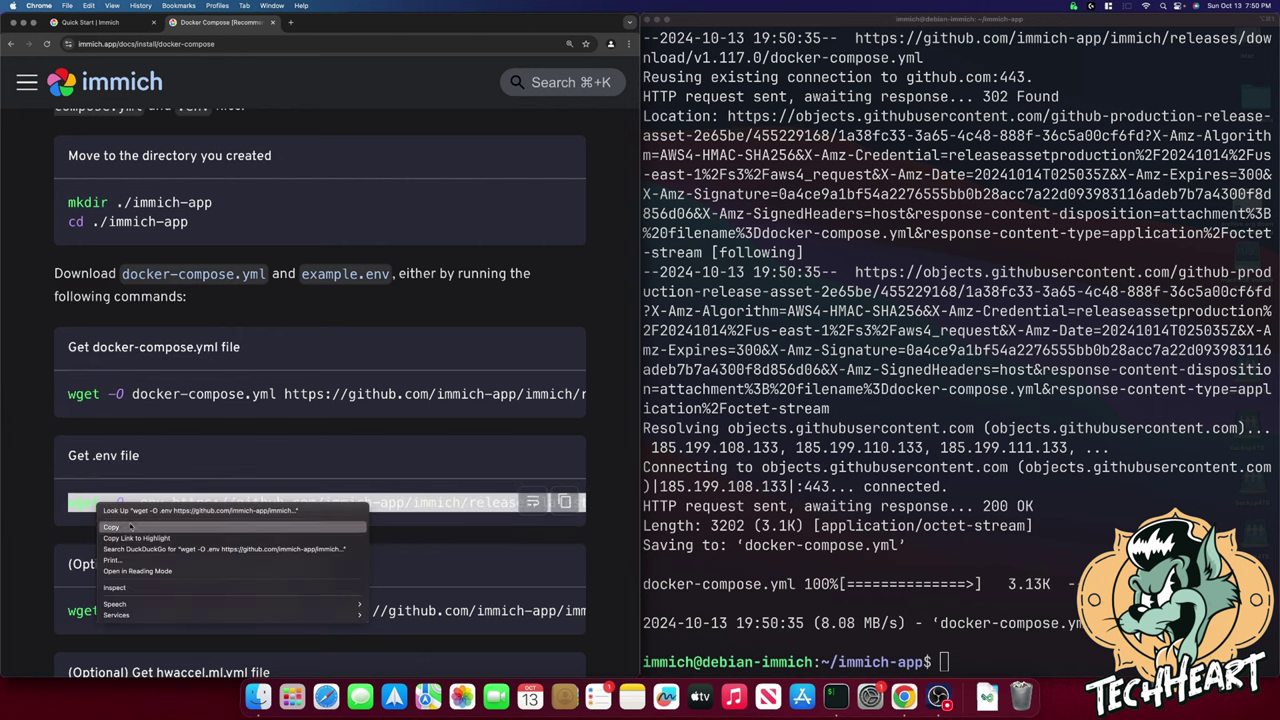
left_click_drag(643, 350, 830, 408)
right_click(916, 310)
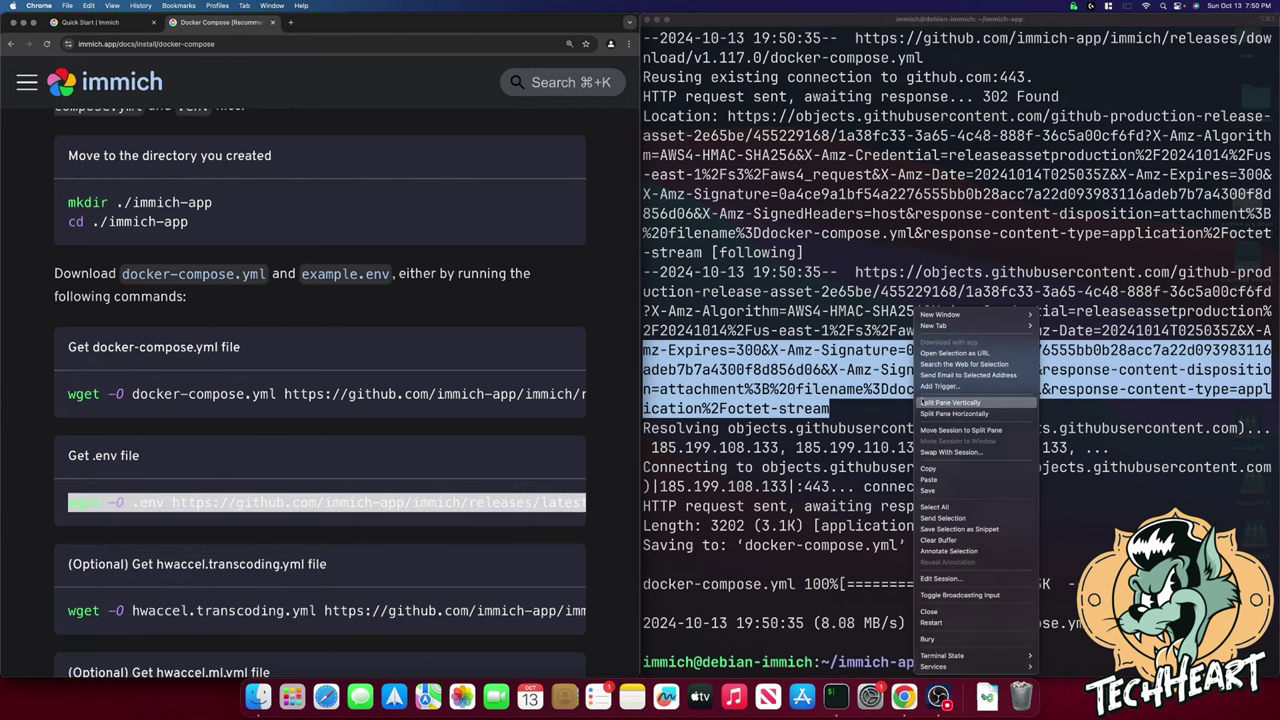
left_click(930, 479)
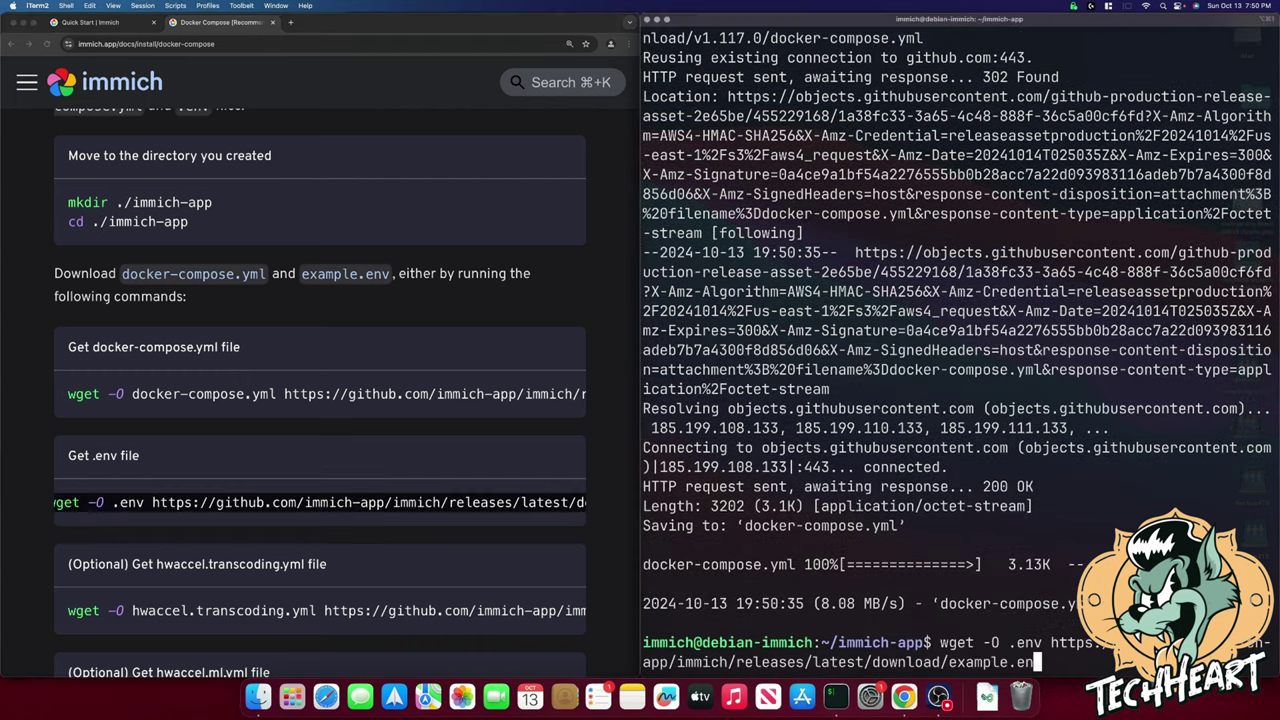
key("Return")
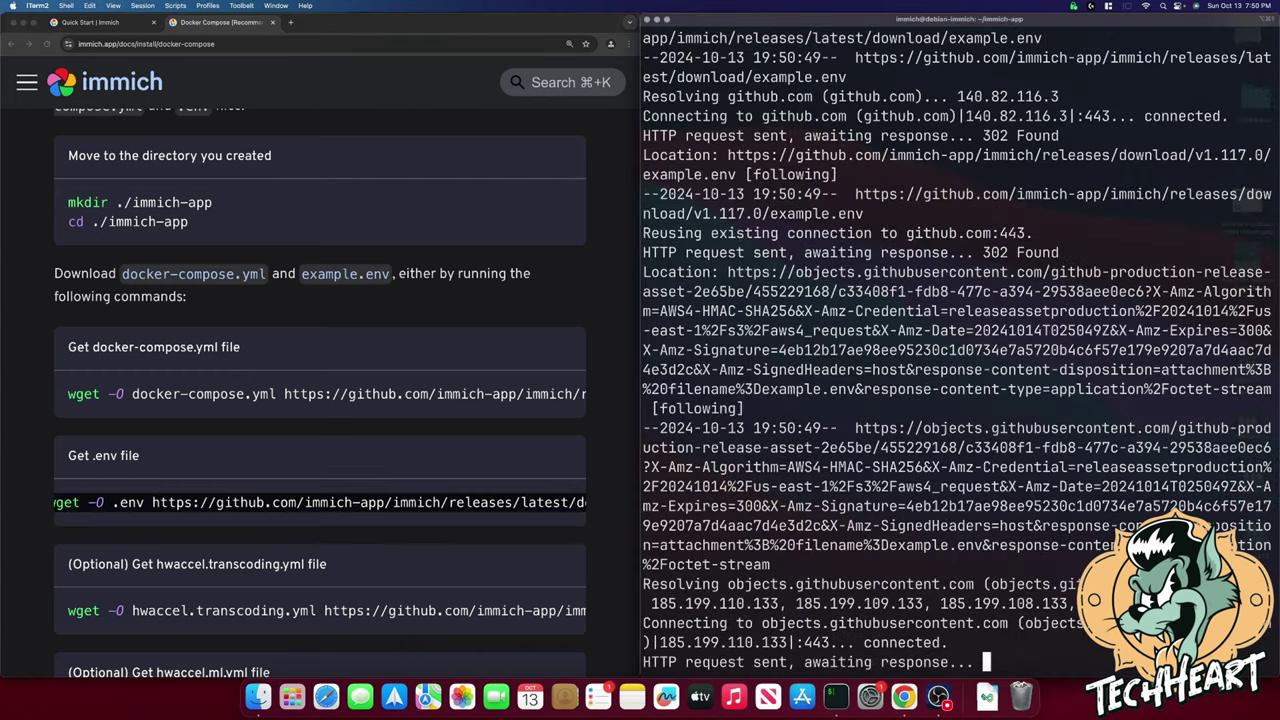
Clear the terminal and list the folder with ls -all to confirm both files
type("clear")
key("Return")
type("ls -all")
key("Return")
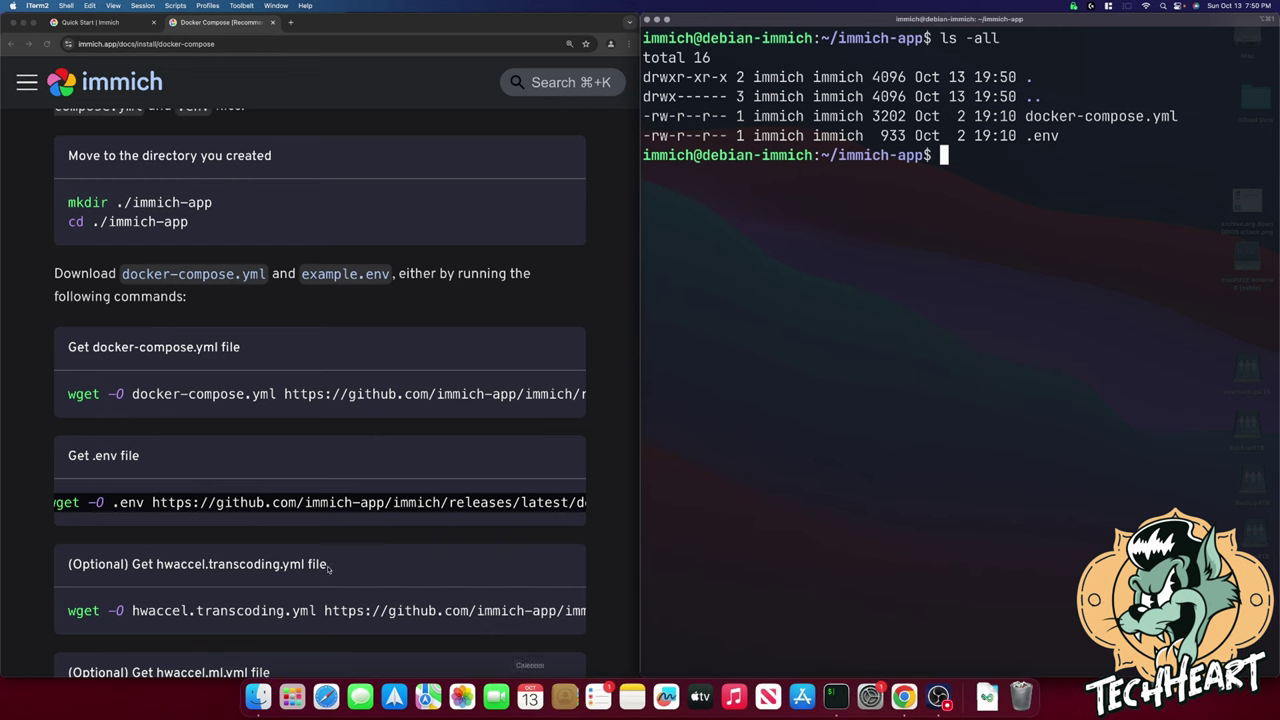
Scroll the Docker Compose guide to Step 2 and expand the 'Example .env content' section
scroll(256, 512, "down", 3)
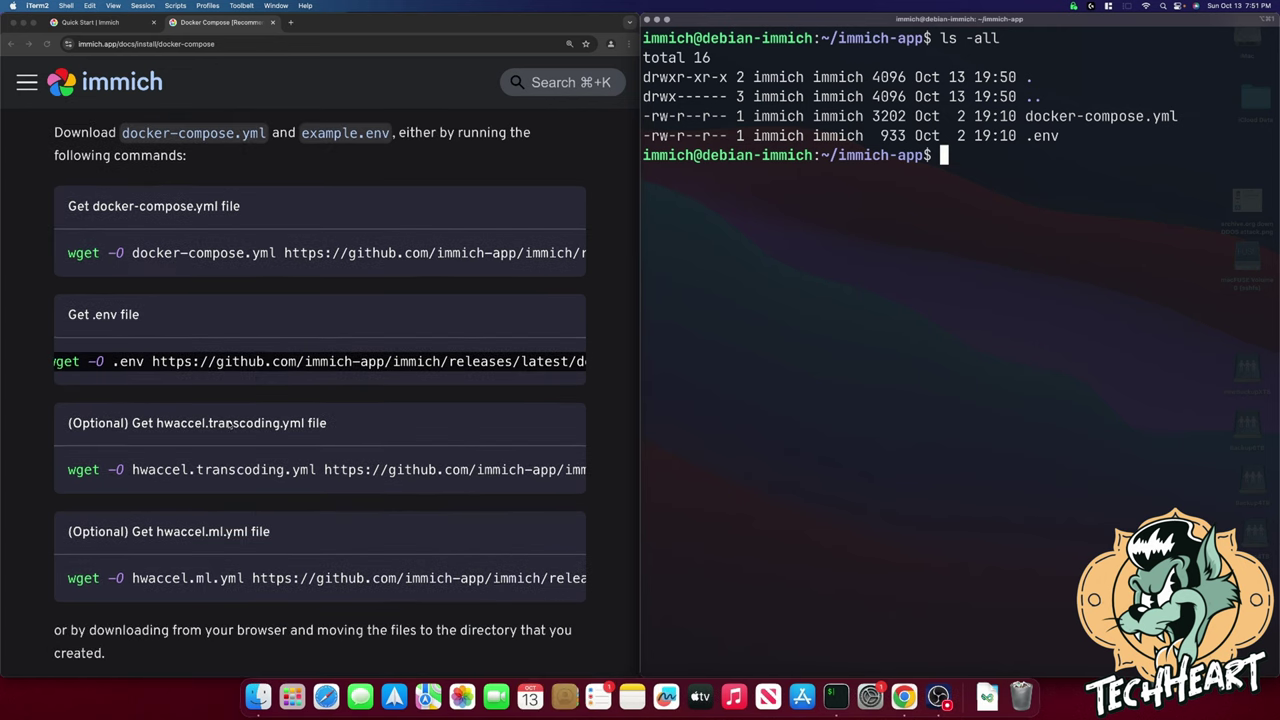
scroll(256, 513, "down", 2)
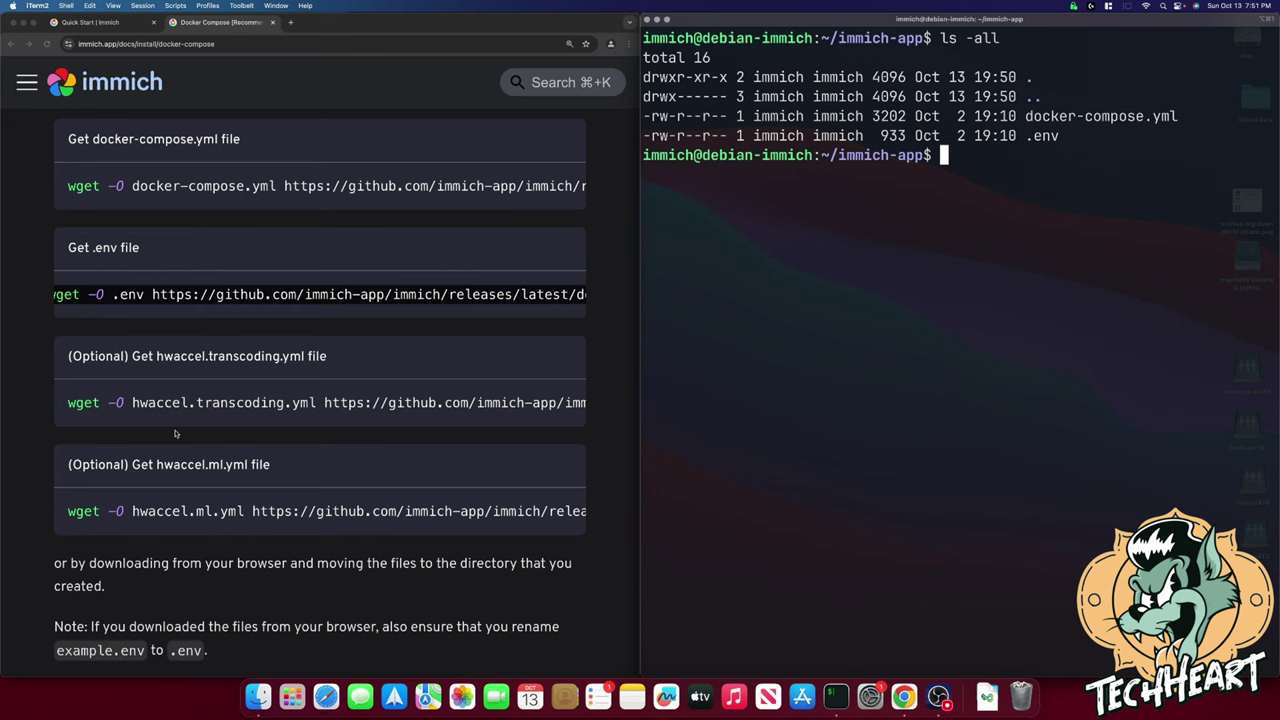
scroll(178, 434, "down", 3)
scroll(175, 433, "down", 2)
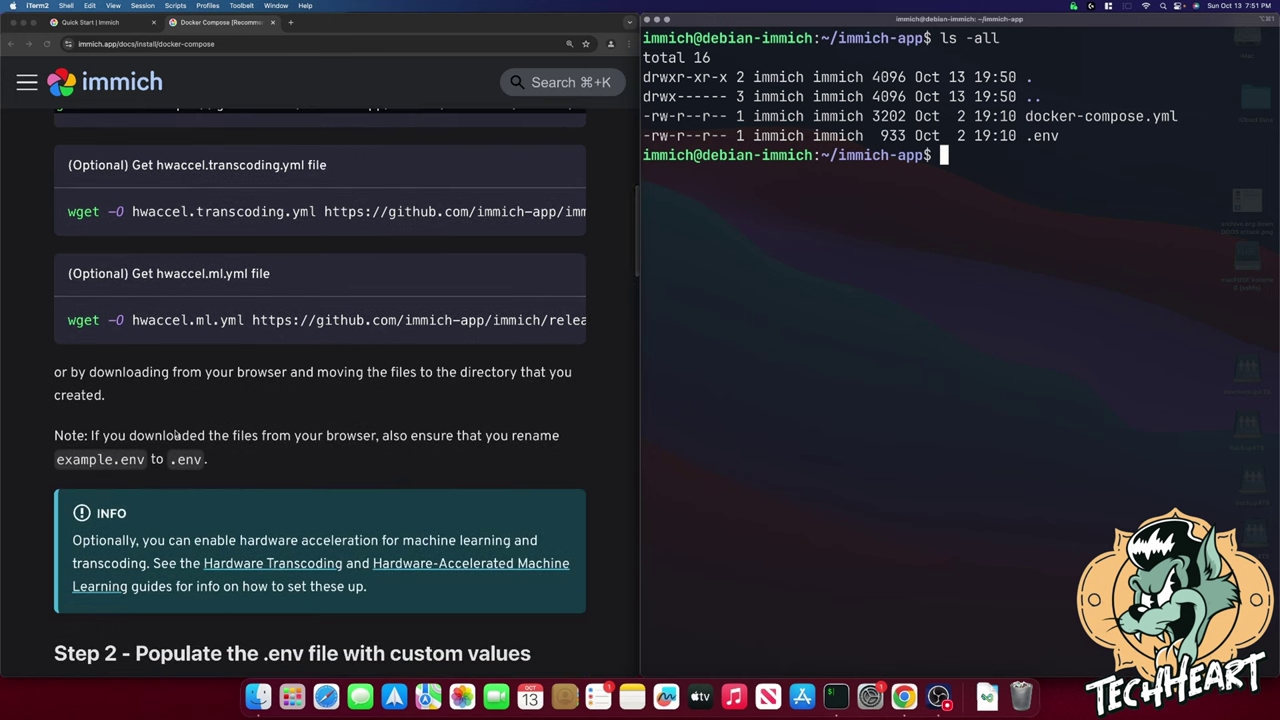
scroll(175, 433, "down", 3)
scroll(175, 433, "down", 3)
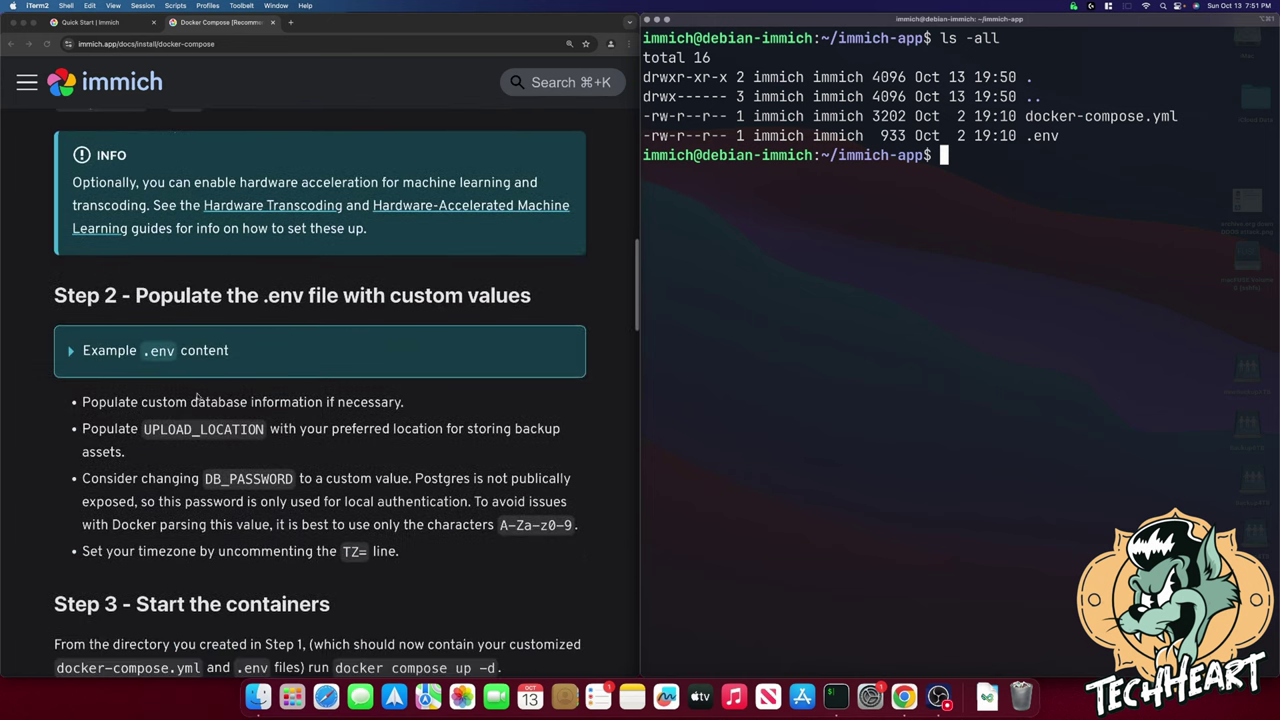
left_click(74, 356)
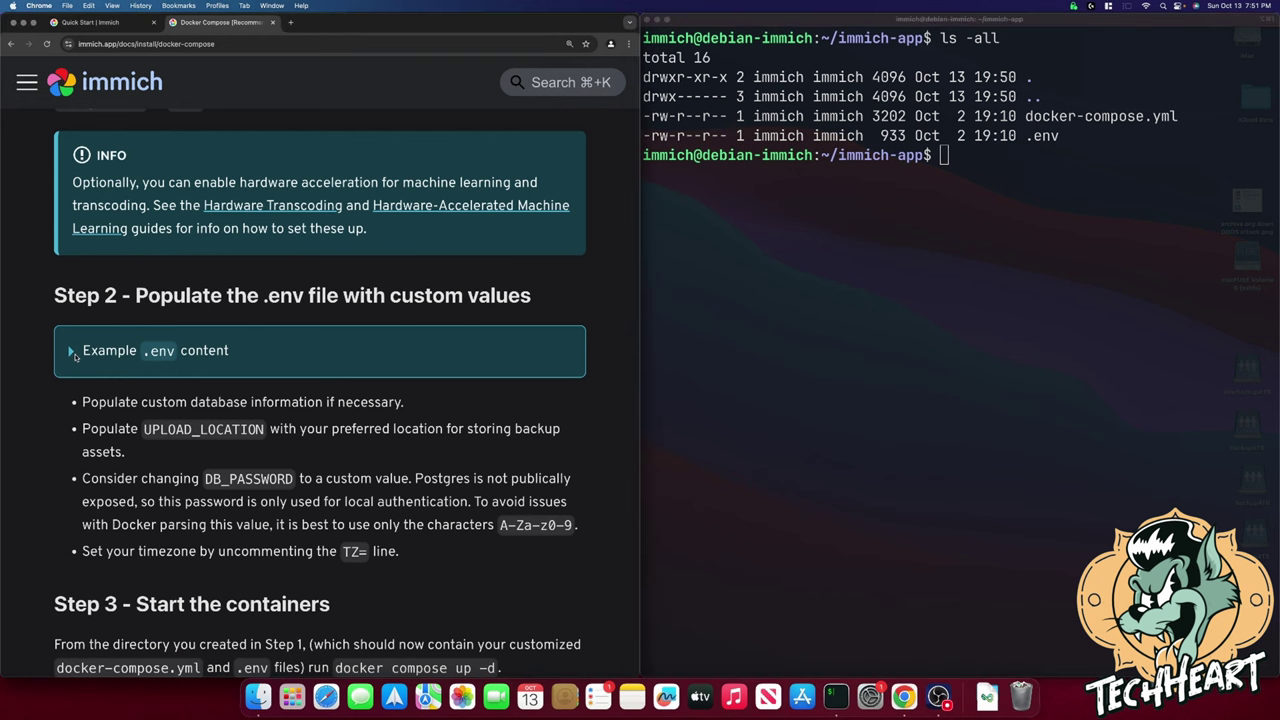
left_click(72, 354)
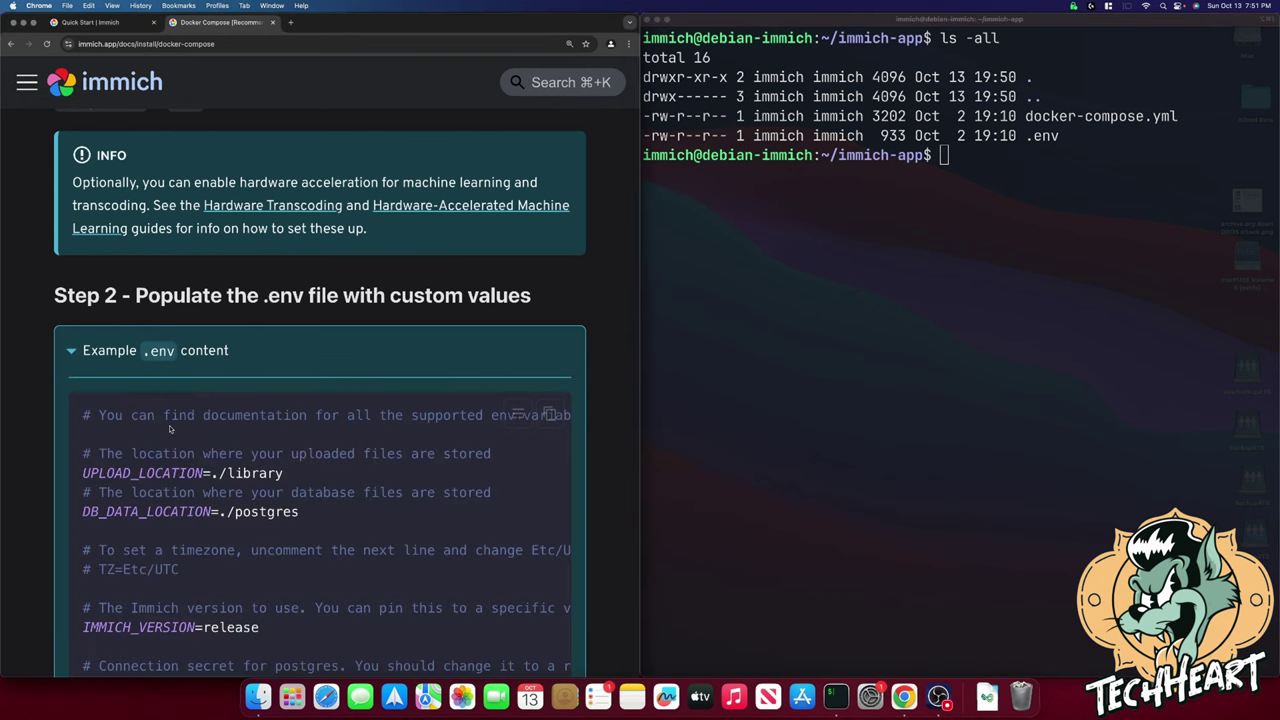
scroll(371, 364, "down", 5)
left_click(795, 281)
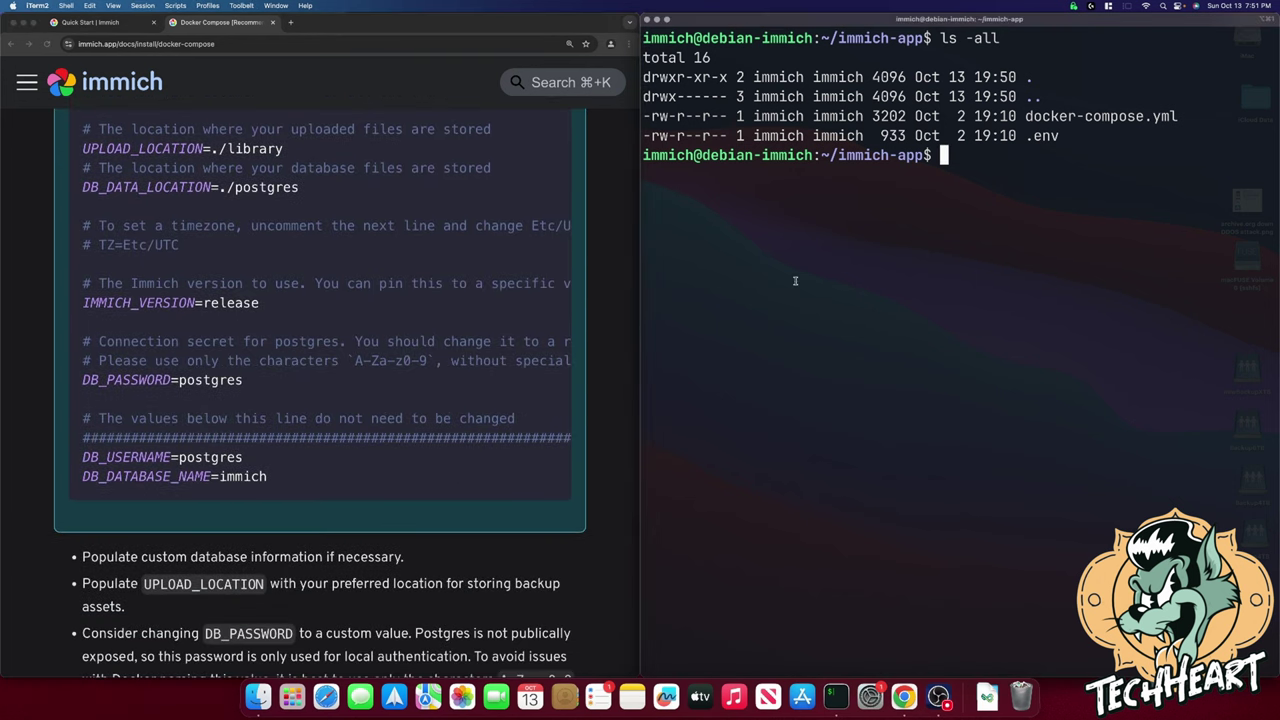
Open .env in vim, uncomment TZ and set it to America/Los_Angeles
type("vim .env")
key("Return")
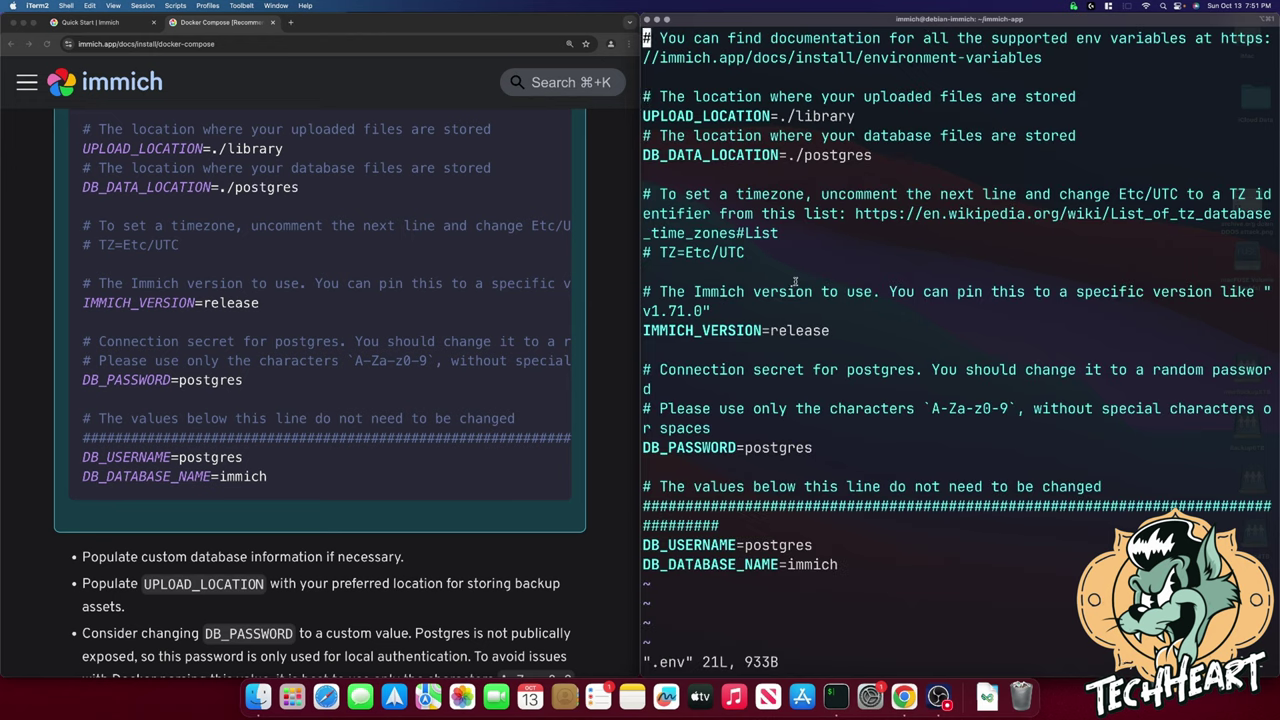
key("Down")
key("Down")
key("Down")
key("x")
key("x")
key("Right")
key("Right")
key("Right")
key("Right")
key("Right")
key("Right")
key("Right")
key("Right")
key("Right")
key("a")
key("BackSpace")
key("BackSpace")
key("BackSpace")
key("BackSpace")
key("BackSpace")
key("BackSpace")
key("BackSpace")
type("America/Los_")
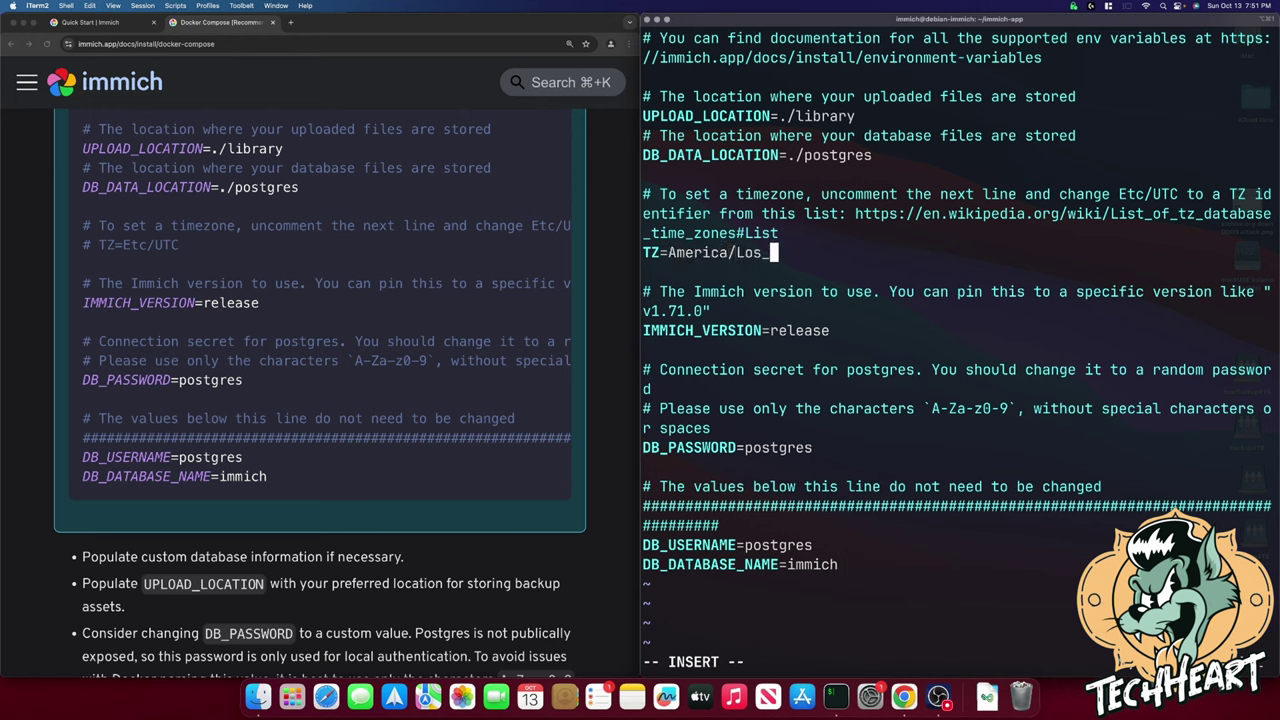
type("Angeles")
key("Left")
key("Left")
key("Left")
key("Left")
key("Left")
key("Left")
key("Left")
key("Left")
key("Left")
key("Left")
key("Left")
key("Left")
key("Left")
key("Left")
key("Left")
key("Left")
key("Left")
key("Left")
key("Left")
key("Left")
key("Left")
key("Left")
Replace the default postgres DB_PASSWORD with a custom password and exit insert mode
key("Down")
key("Down")
key("Down")
key("Down")
key("Down")
key("Down")
key("Down")
key("Right")
key("Right")
key("Right")
key("Right")
key("Right")
key("Right")
key("Right")
key("Right")
key("Right")
key("Right")
key("Right")
key("Right")
key("Right")
key("Right")
key("Right")
key("Right")
key("Right")
key("Right")
key("Right")
key("Right")
key("BackSpace")
key("BackSpace")
key("BackSpace")
key("BackSpace")
key("BackSpace")
key("BackSpace")
key("BackSpace")
key("BackSpace")
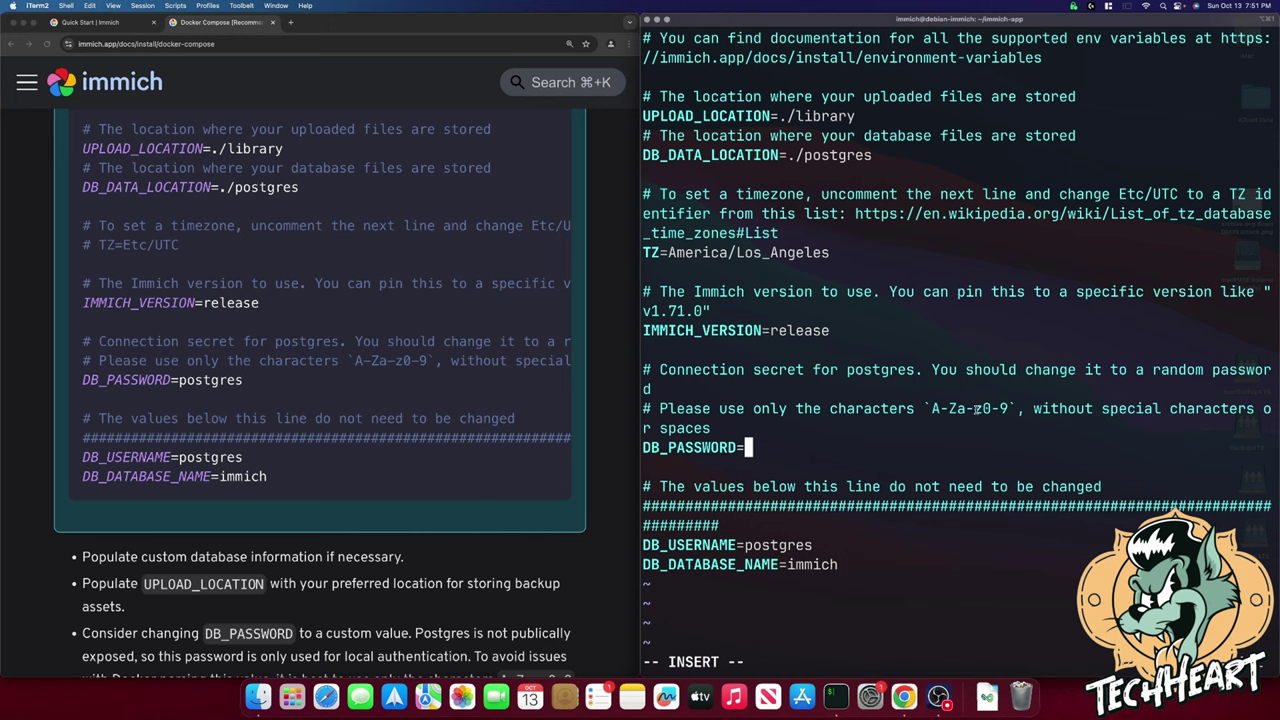
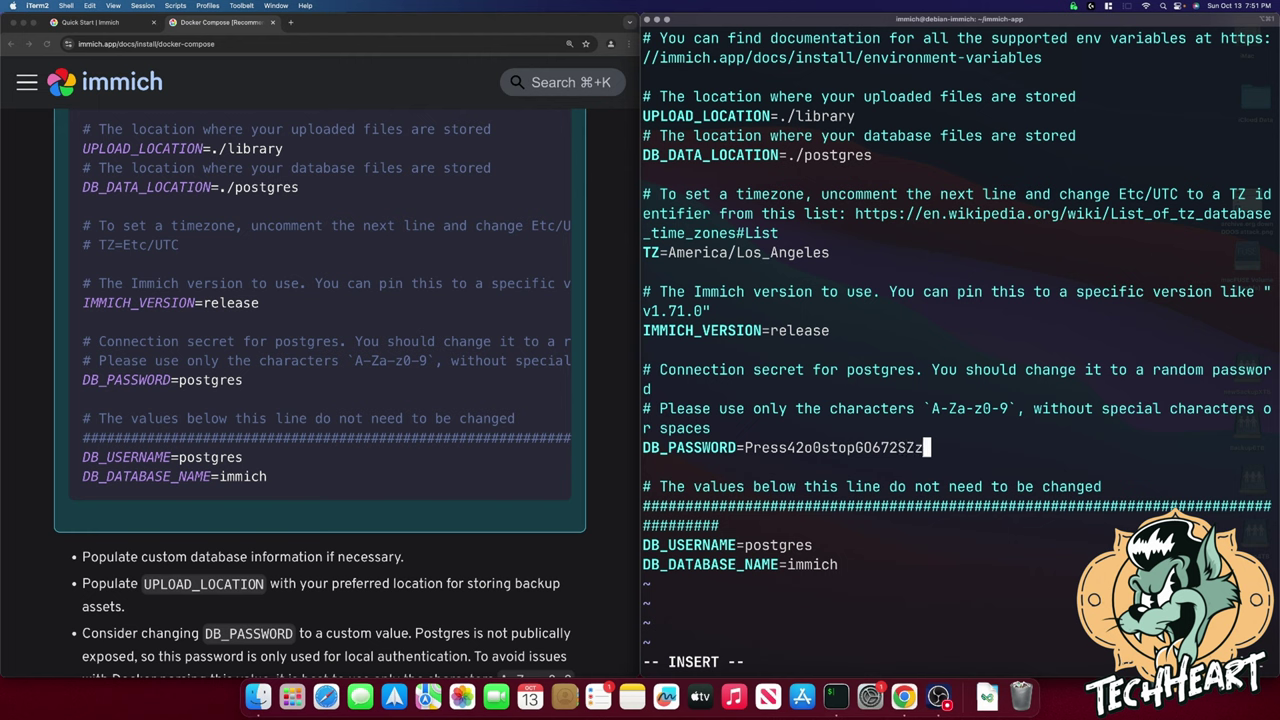
key("Left")
key("Left")
key("Left")
key("Left")
key("Left")
key("Left")
key("Left")
key("Left")
key("Left")
key("Left")
key("Left")
key("Left")
key("Left")
key("Left")
key("Left")
key("Left")
key("Left")
key("Left")
key("Left")
key("Left")
key("Left")
key("Escape")
Save the .env file, open docker-compose.yml in vim and highlight the 2283 host port
type(":wq")
key("Return")
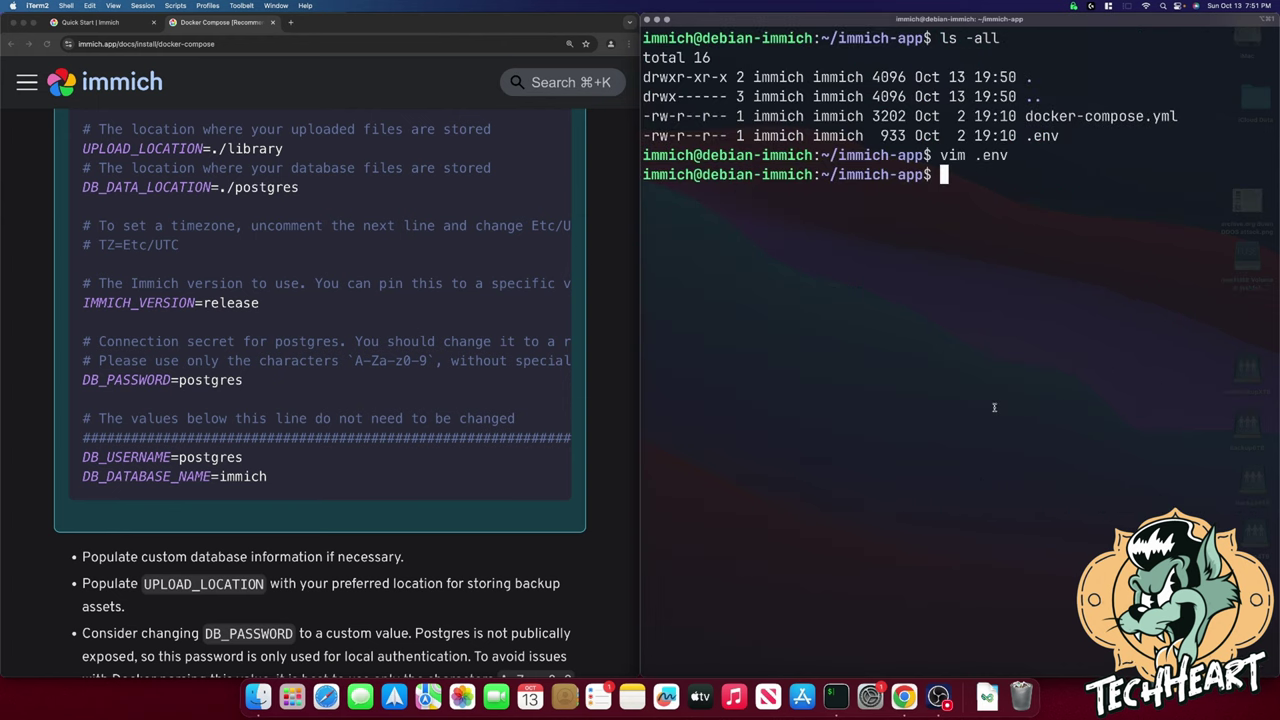
type("vim doc")
key("Tab")
key("Return")
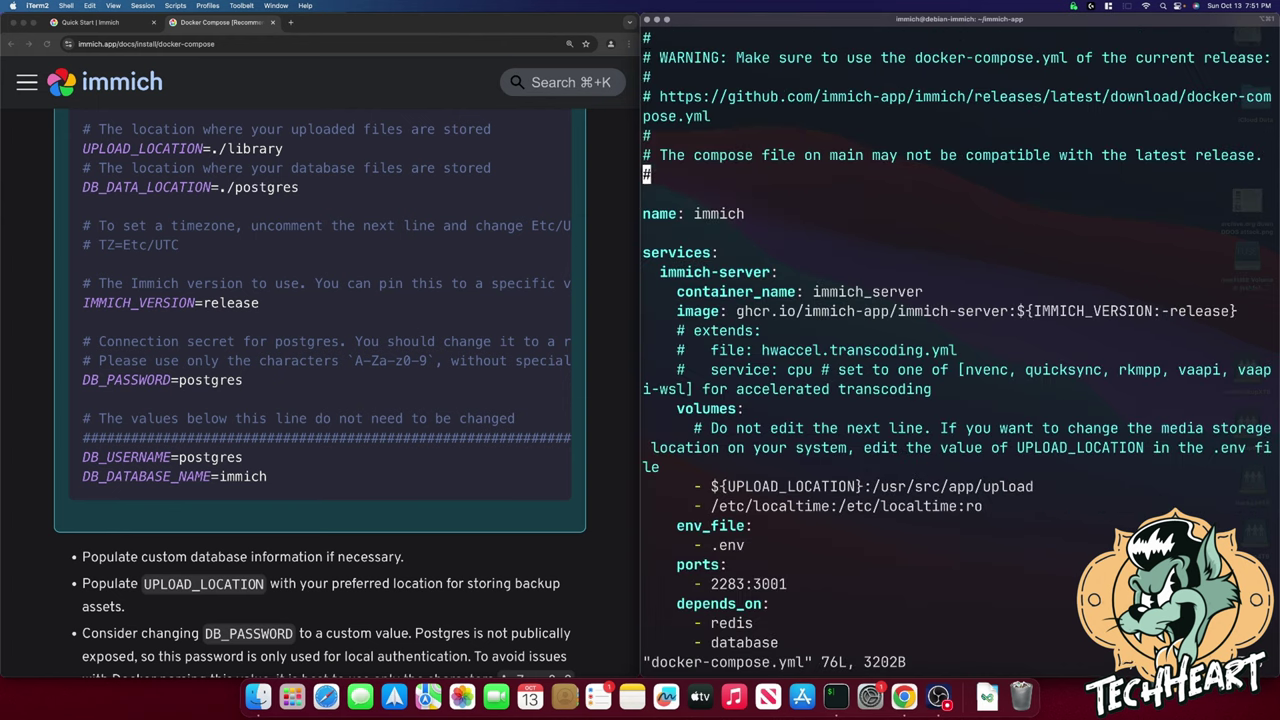
key("Down")
key("Down")
key("Down")
key("Down")
key("Down")
key("Down")
key("Down")
key("Down")
key("Down")
key("Down")
key("Down")
key("Down")
key("Down")
key("Down")
key("Down")
key("Down")
key("Down")
key("Down")
key("Down")
key("Down")
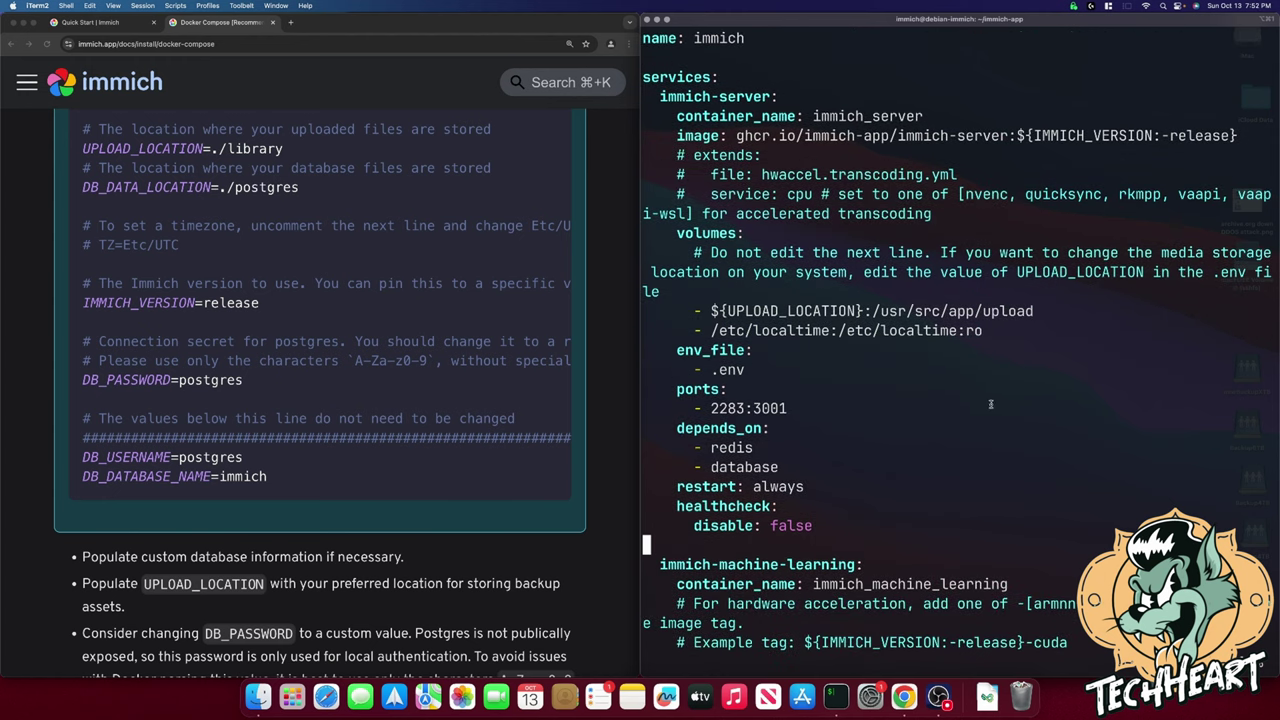
left_click_drag(711, 408, 749, 408)
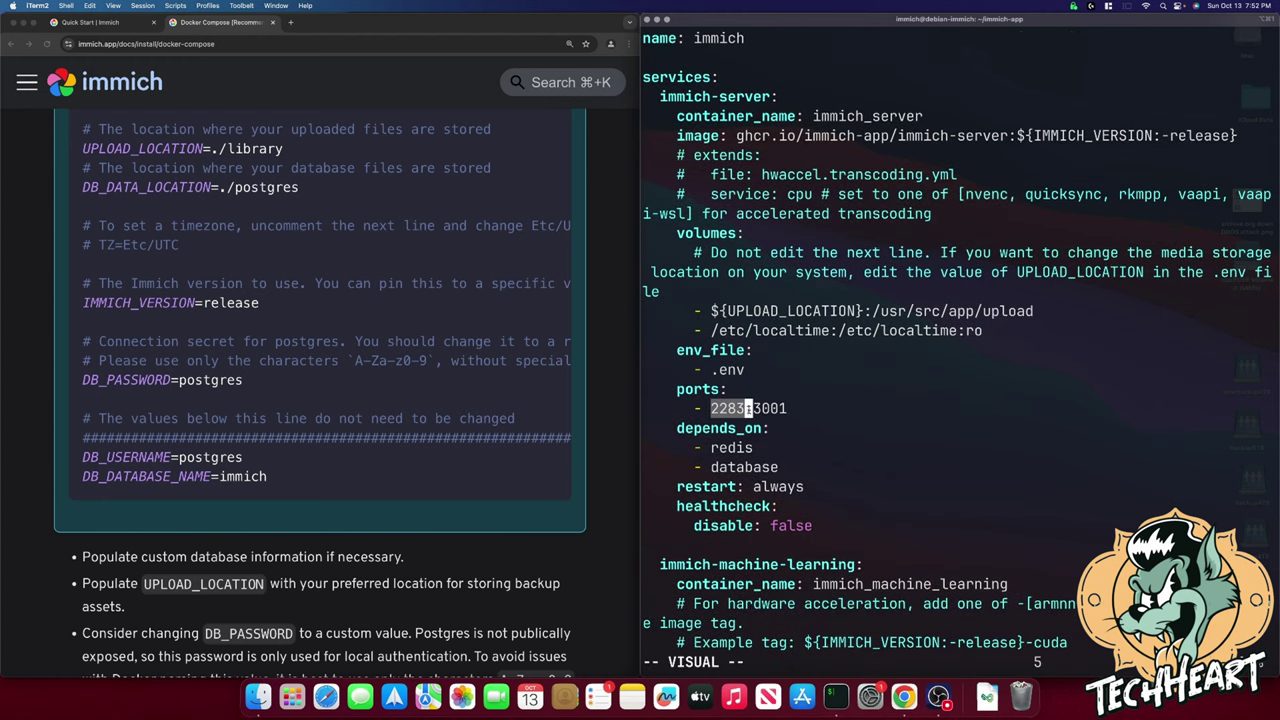
Look over the remaining services, close docker-compose.yml with :wq, and clear the terminal
scroll(757, 420, "down", 10)
scroll(826, 470, "up", 5)
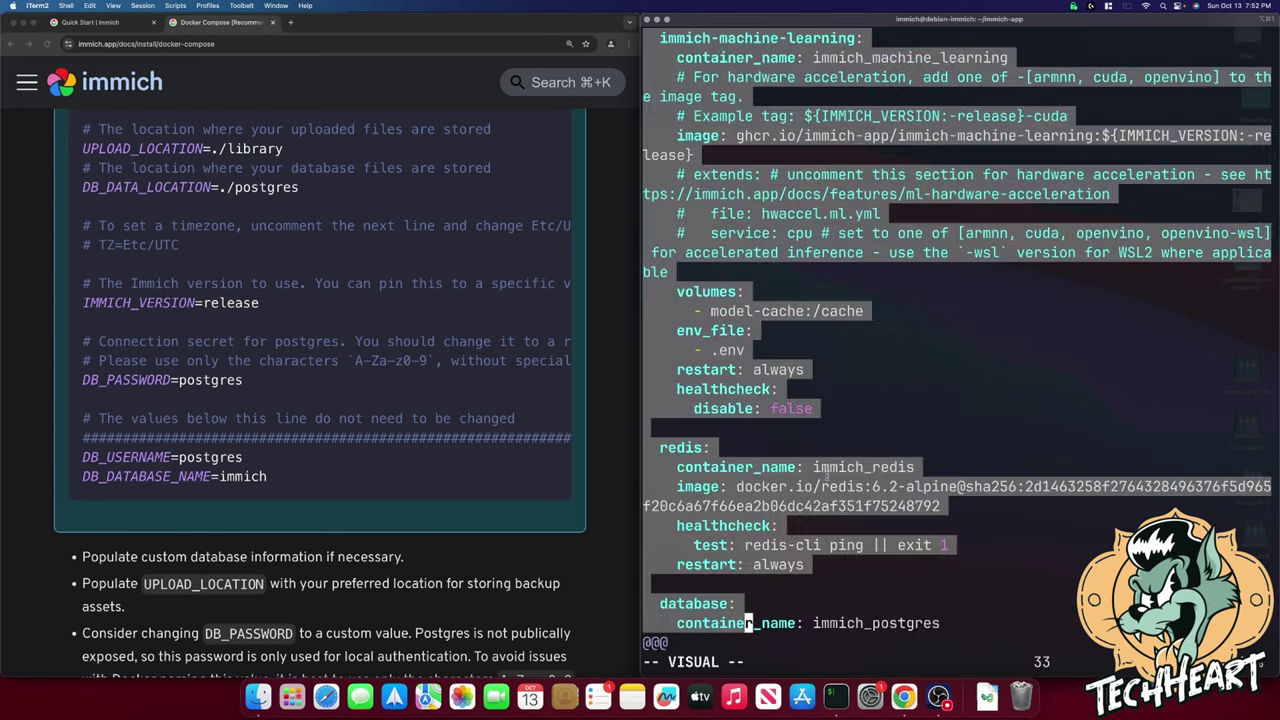
left_click(822, 467)
scroll(825, 403, "down", 10)
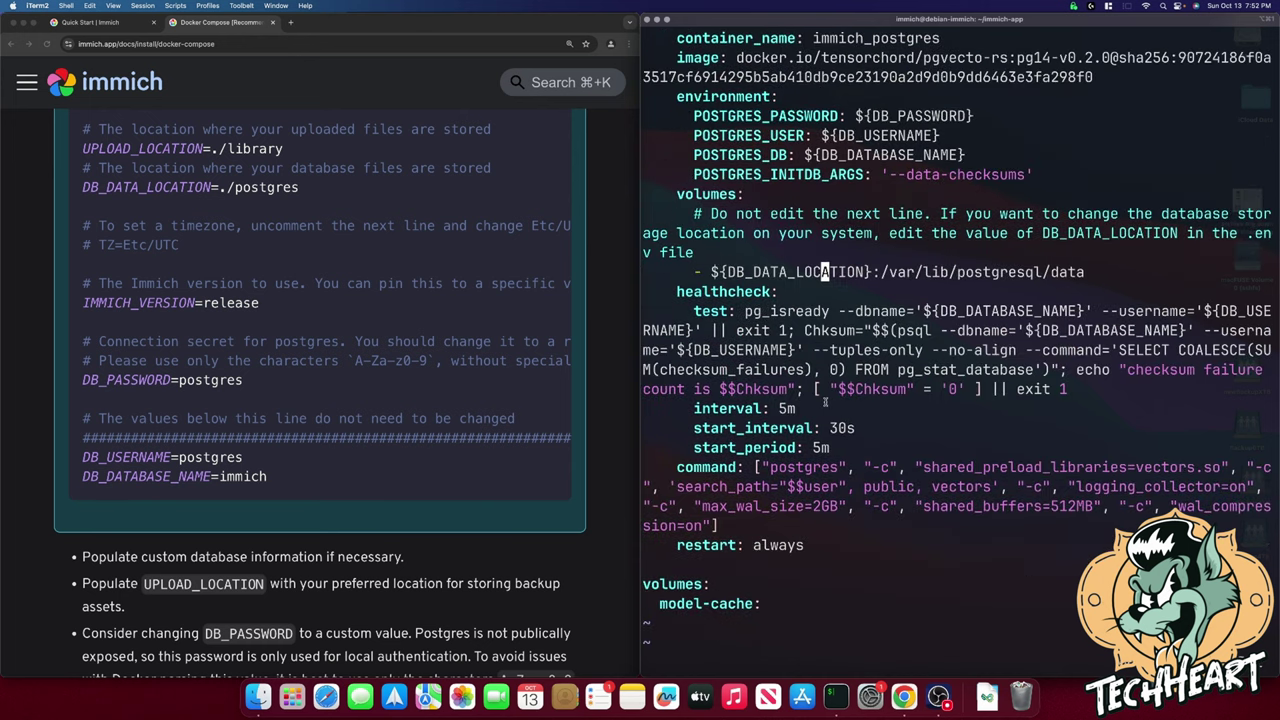
scroll(825, 401, "up", 3)
type(":wq")
key("Return")
type("clear")
key("Return")
scroll(266, 460, "down", 4)
scroll(266, 460, "down", 5)
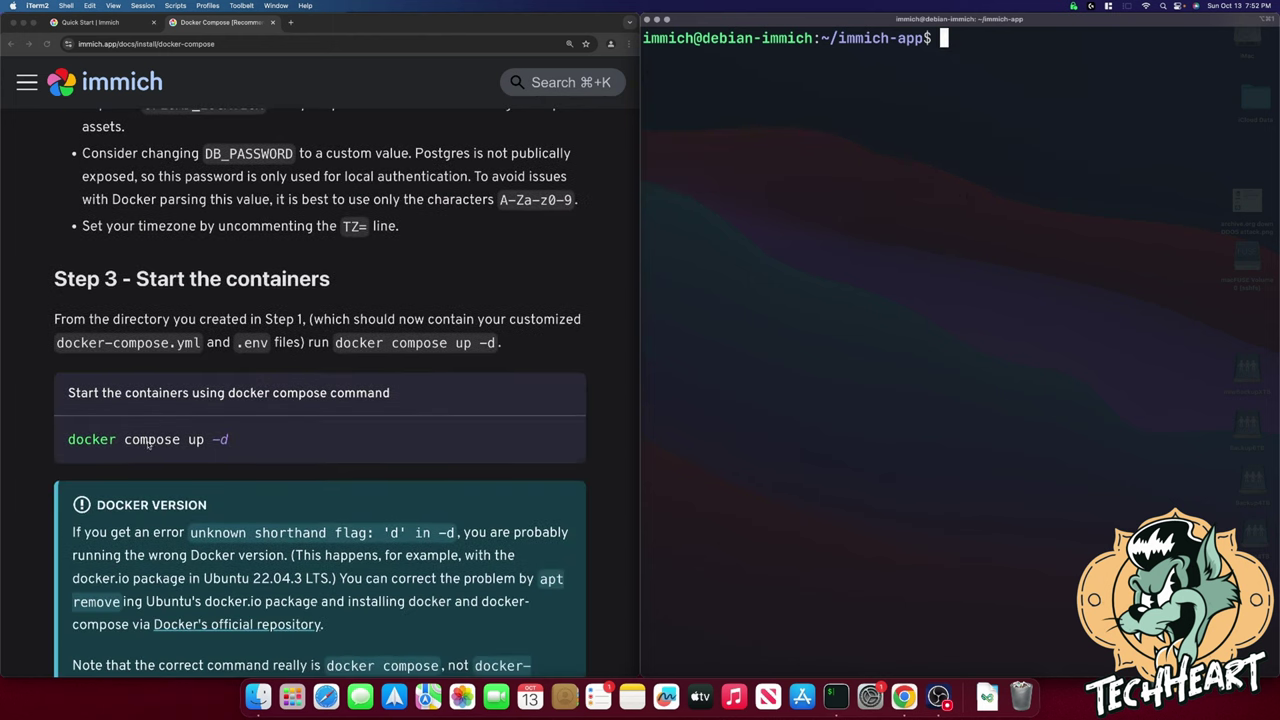
Run docker-compose up -d, fixing the -sd typo; it fails on the healthcheck start_interval
type("docker-compose ")
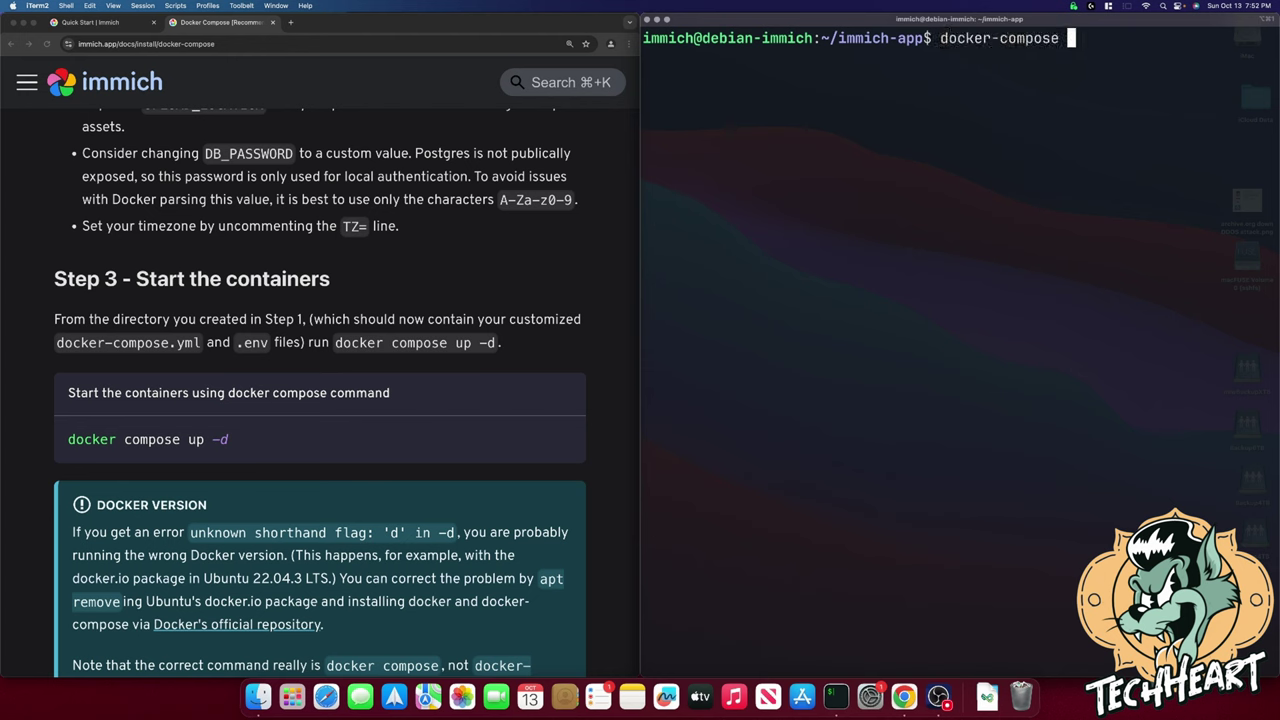
type("up -sd")
key("BackSpace")
key("BackSpace")
type("d")
key("Return")
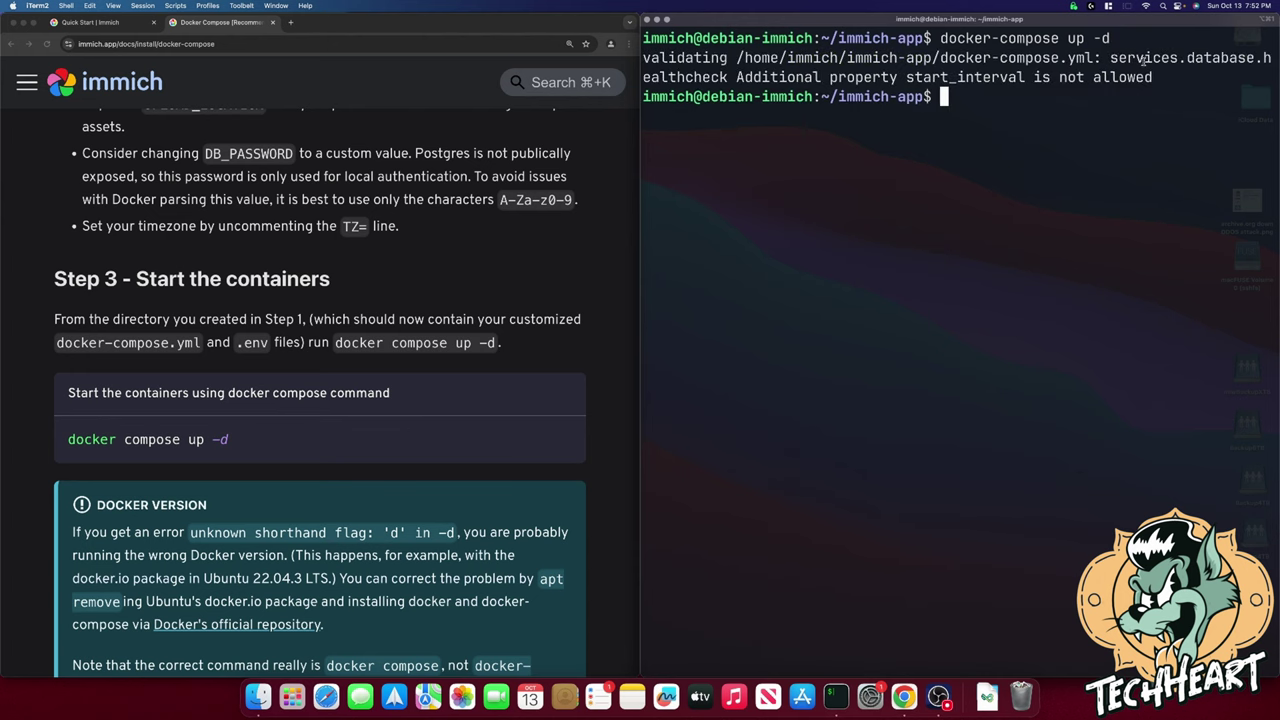
scroll(357, 313, "down", 8)
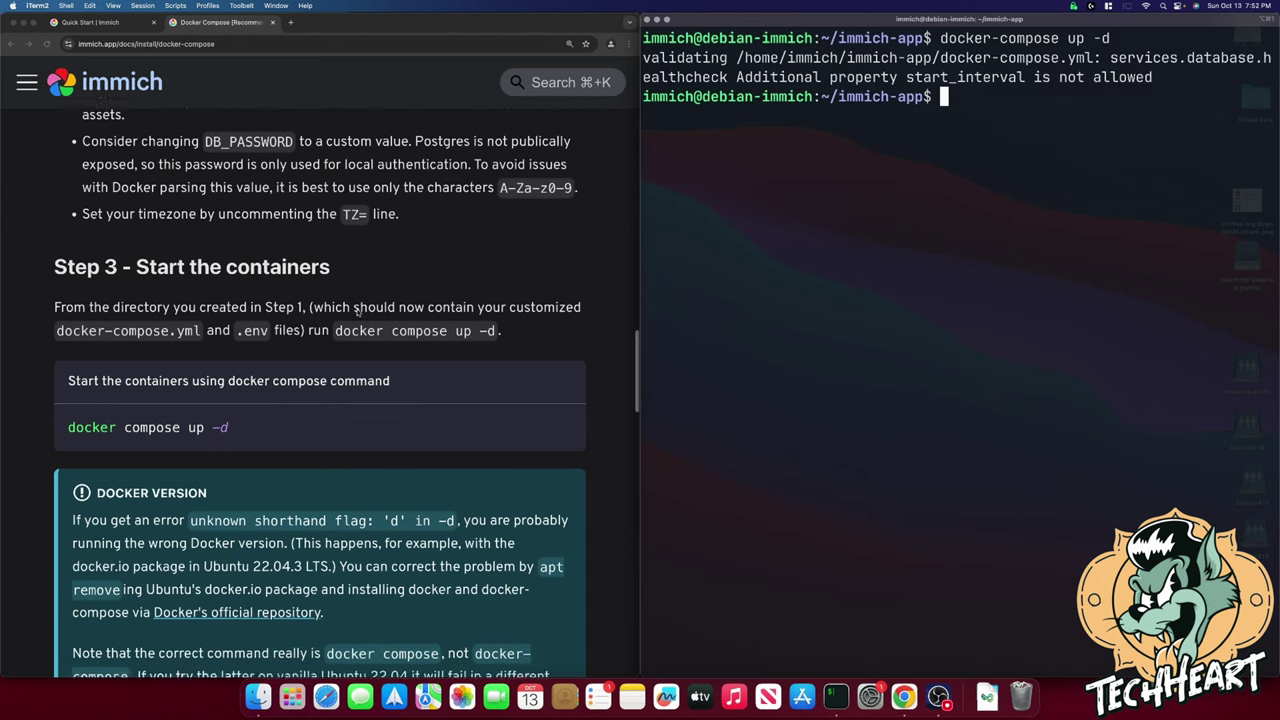
scroll(357, 313, "down", 4)
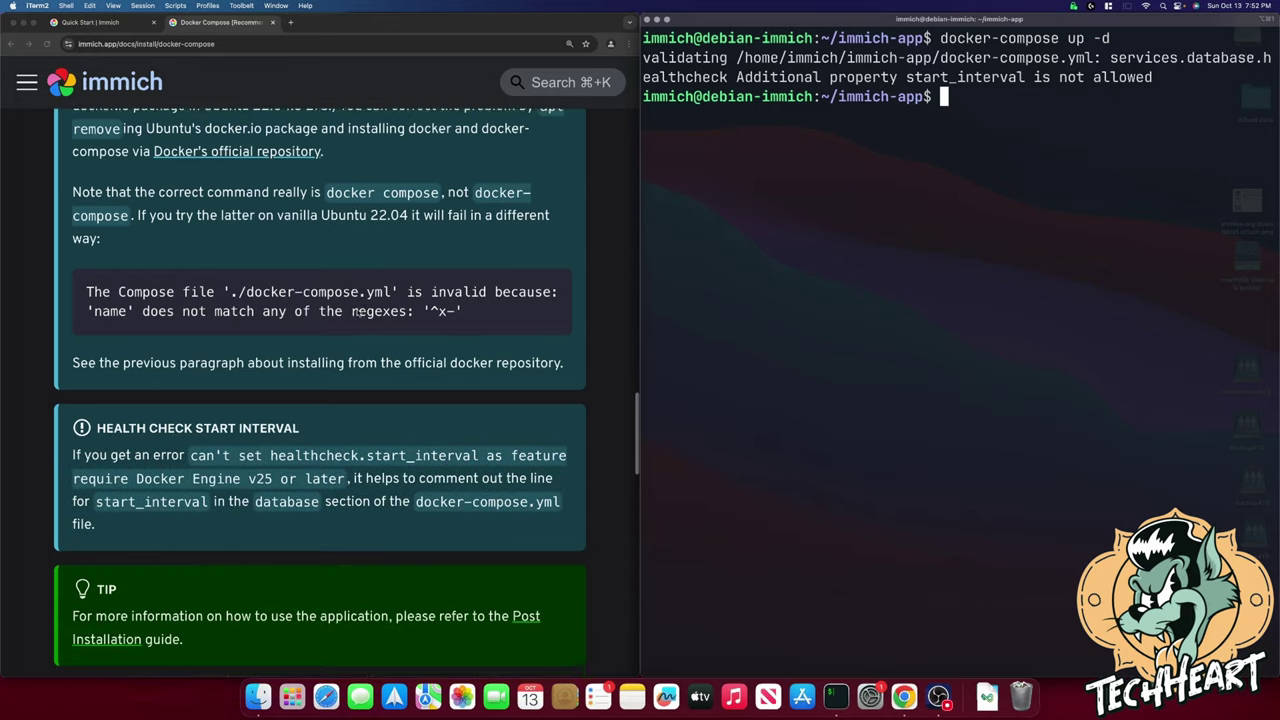
Read the Health Check Start Interval note on the docs page
left_click(98, 350)
left_click(98, 347)
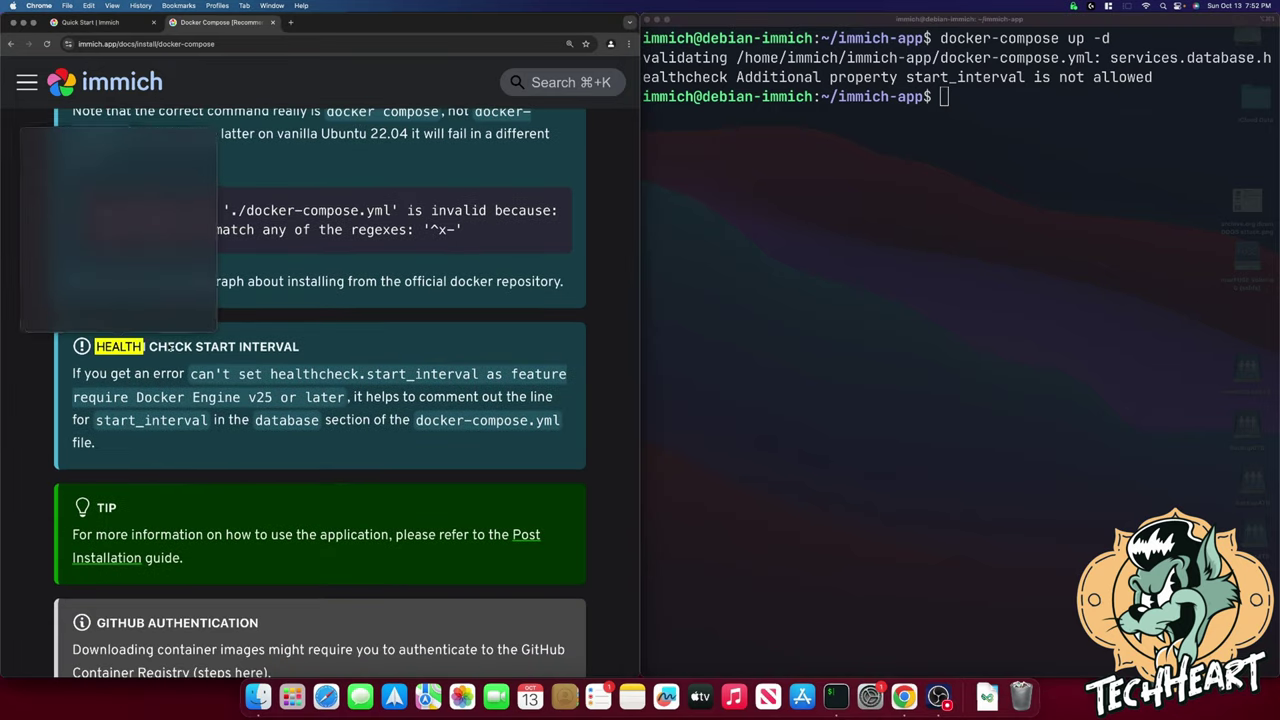
left_click(290, 348)
left_click_drag(314, 347, 96, 347)
left_click(185, 347)
Comment out the start_interval line in docker-compose.yml and save the file
left_click(740, 384)
type("vim docker-compose.yml")
key("Return")
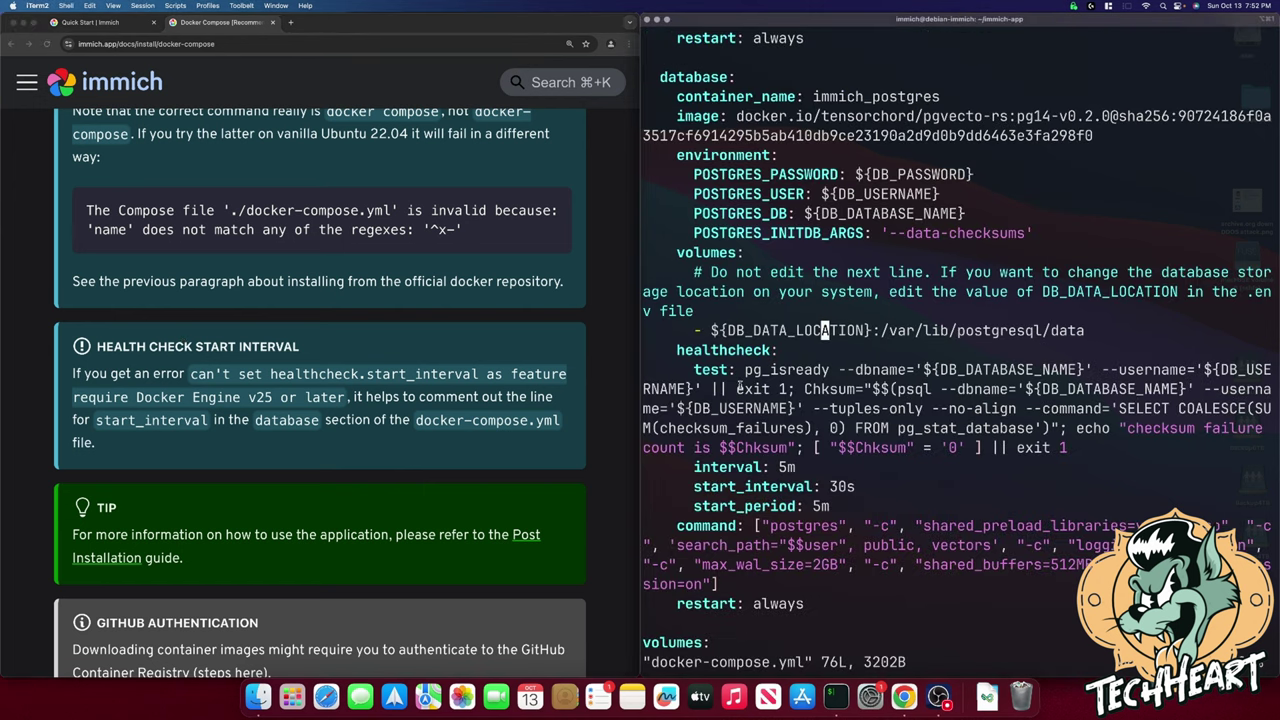
type("/start")
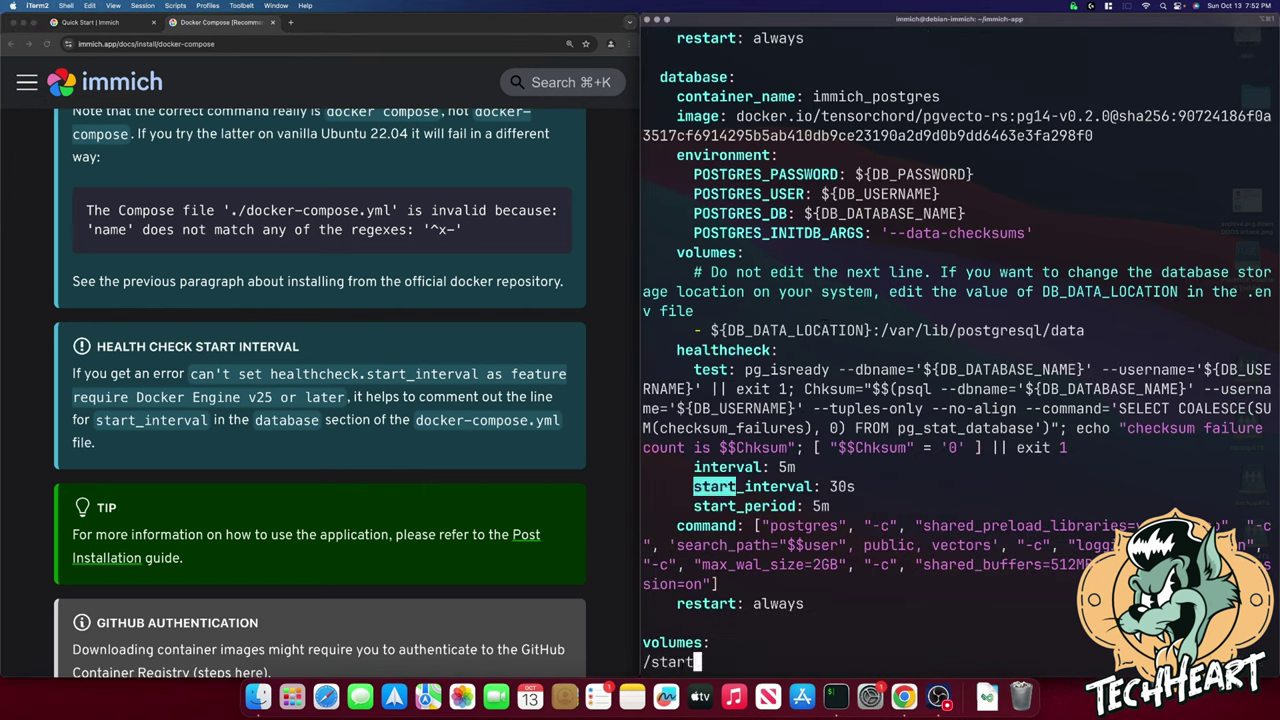
type("_interva")
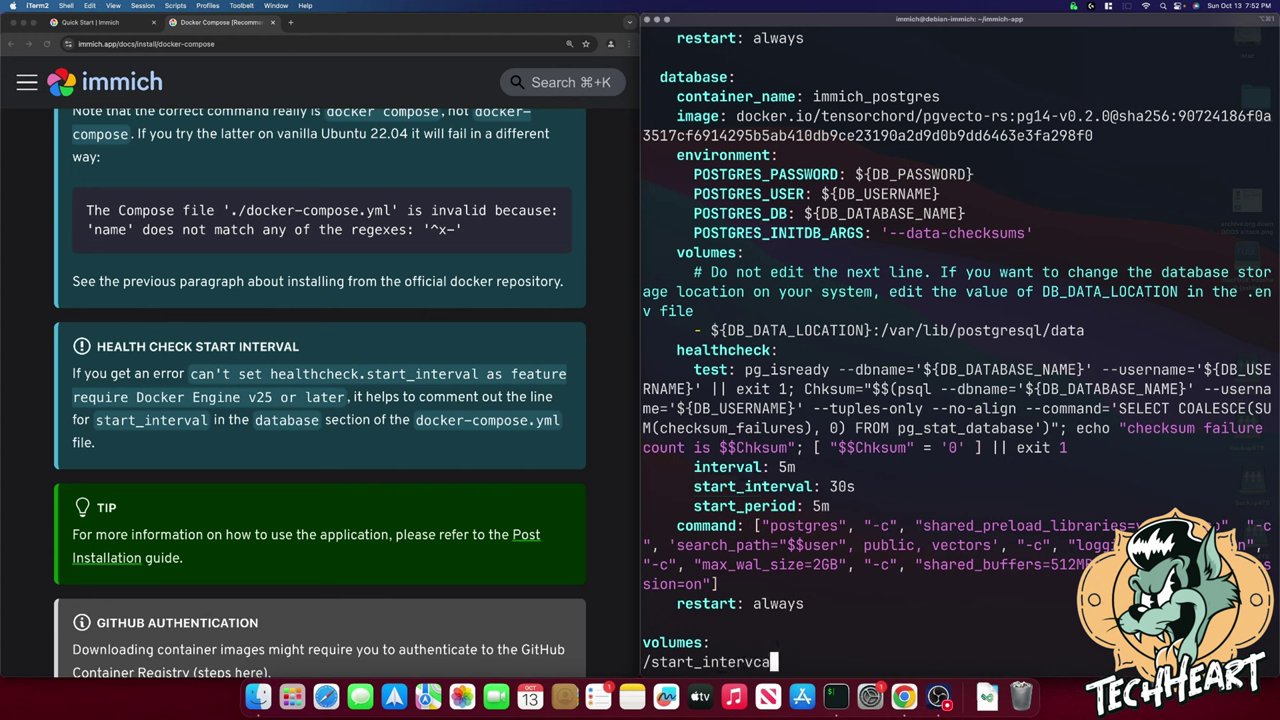
type("l")
key("Return")
key("Left")
key("Left")
key("Left")
key("Left")
key("Left")
key("Left")
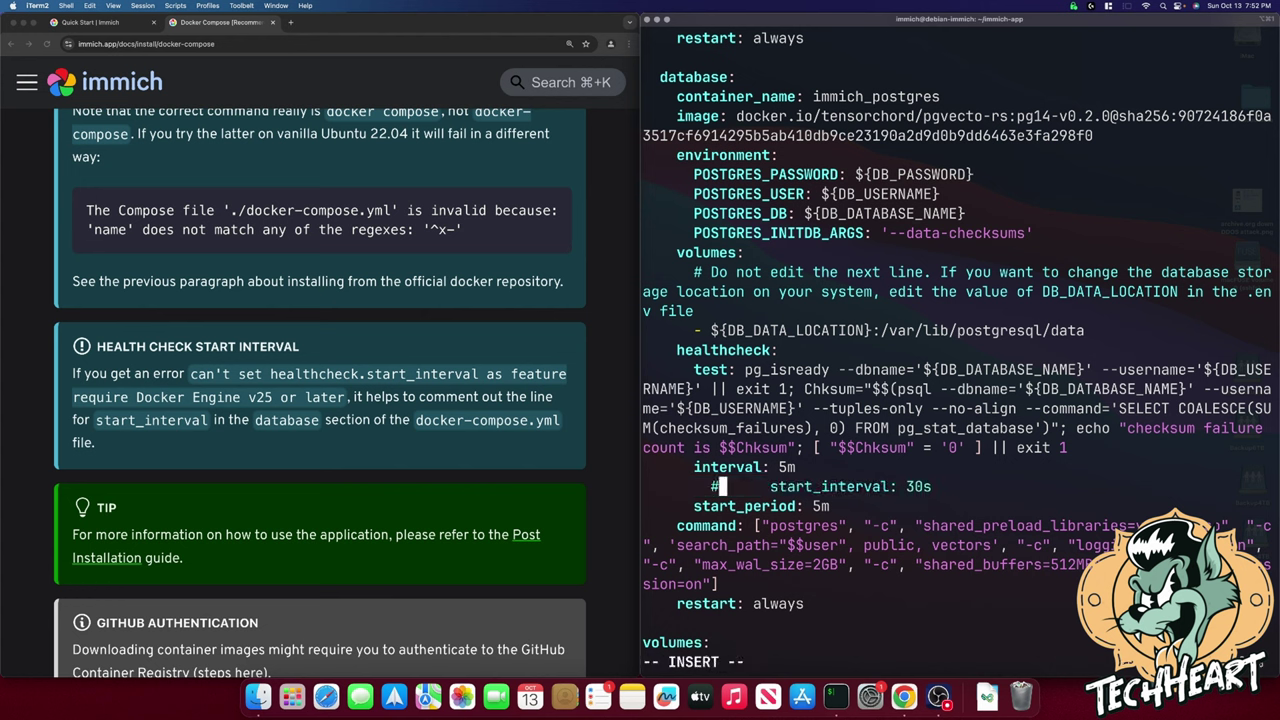
key("Escape")
type(":wq")
key("Return")
Clear the screen and rerun docker-compose up -d from the command history
type("clear")
key("Return")
key("Up")
key("Up")
key("Up")
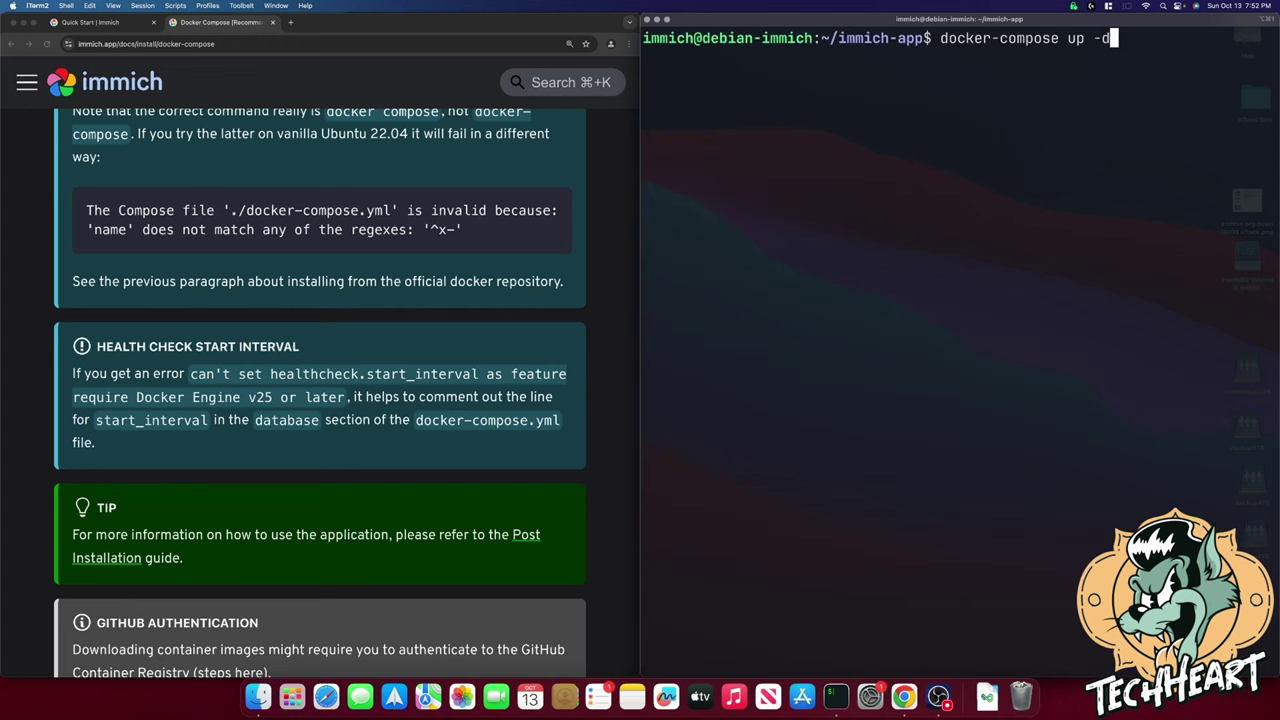
key("Return")
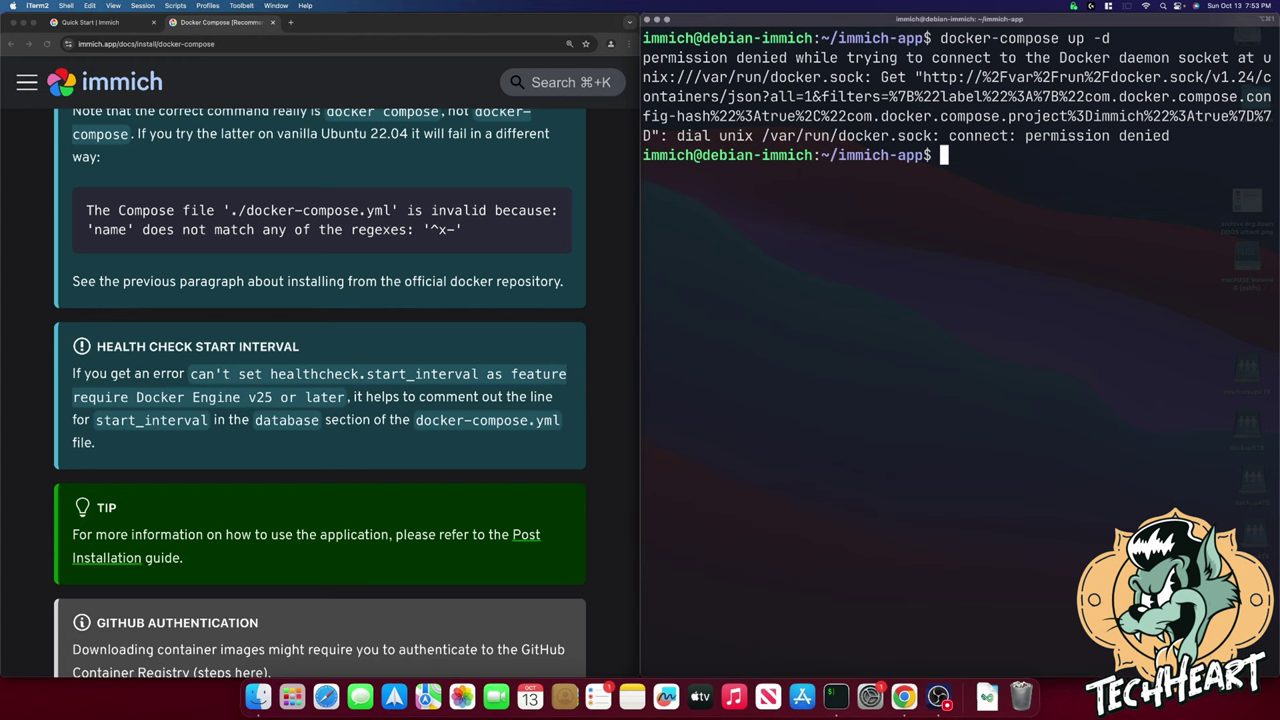
Return to root and add the immich user to the docker group with usermod -aG docker immich
type("exit")
key("Return")
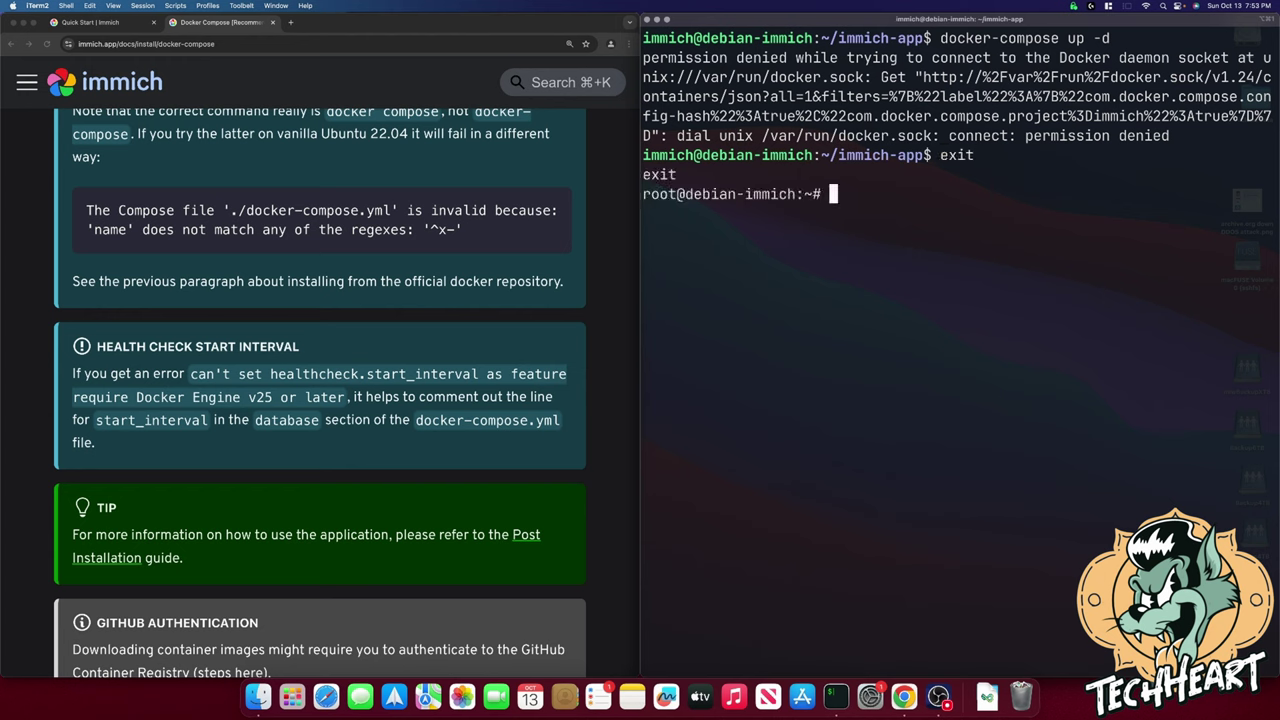
type("usermod -aG docker immich")
key("Return")
Switch back to the immich user's home folder, confirm docker ps works, and clear the screen
type("su immich")
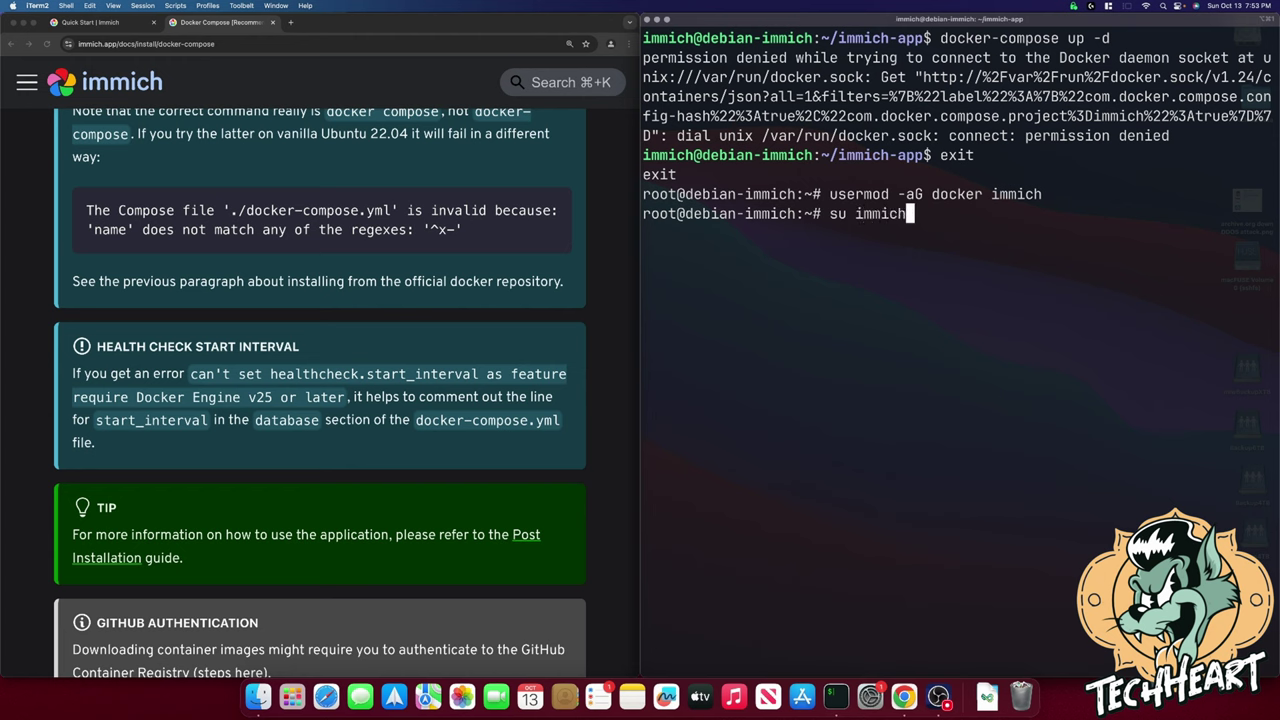
key("Return")
type("cd")
key("Return")
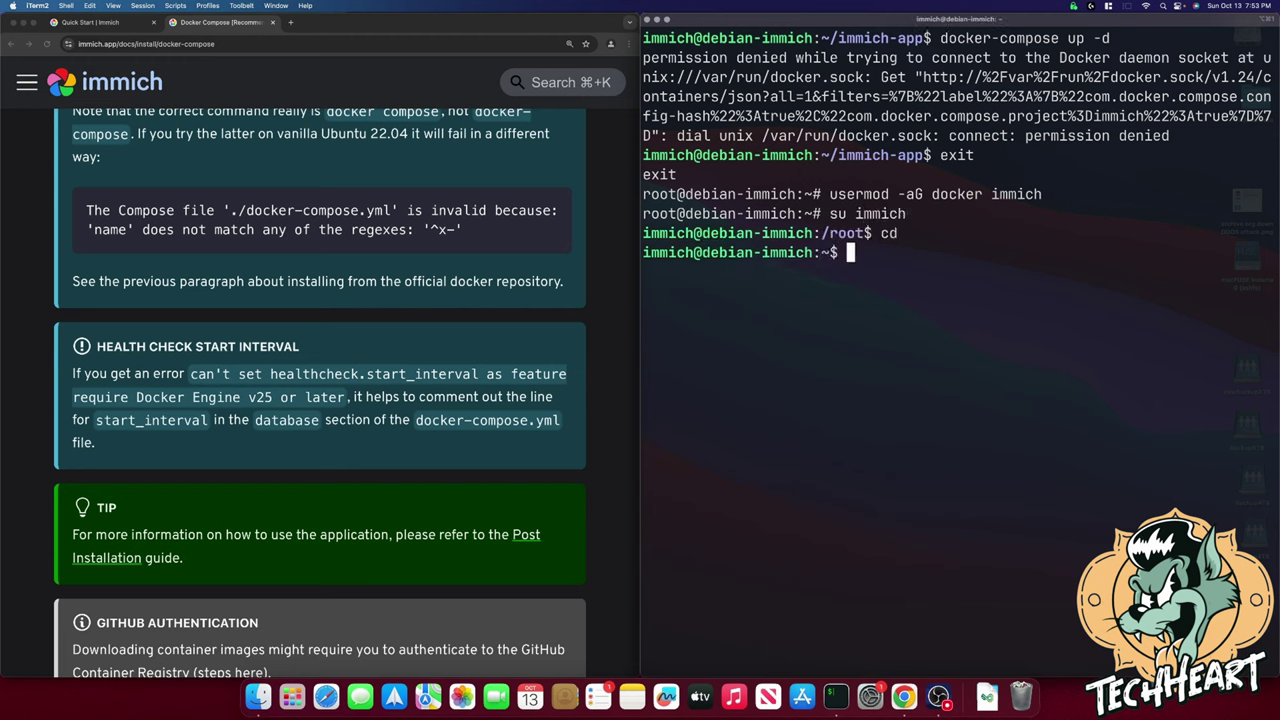
type("docker ps")
key("Return")
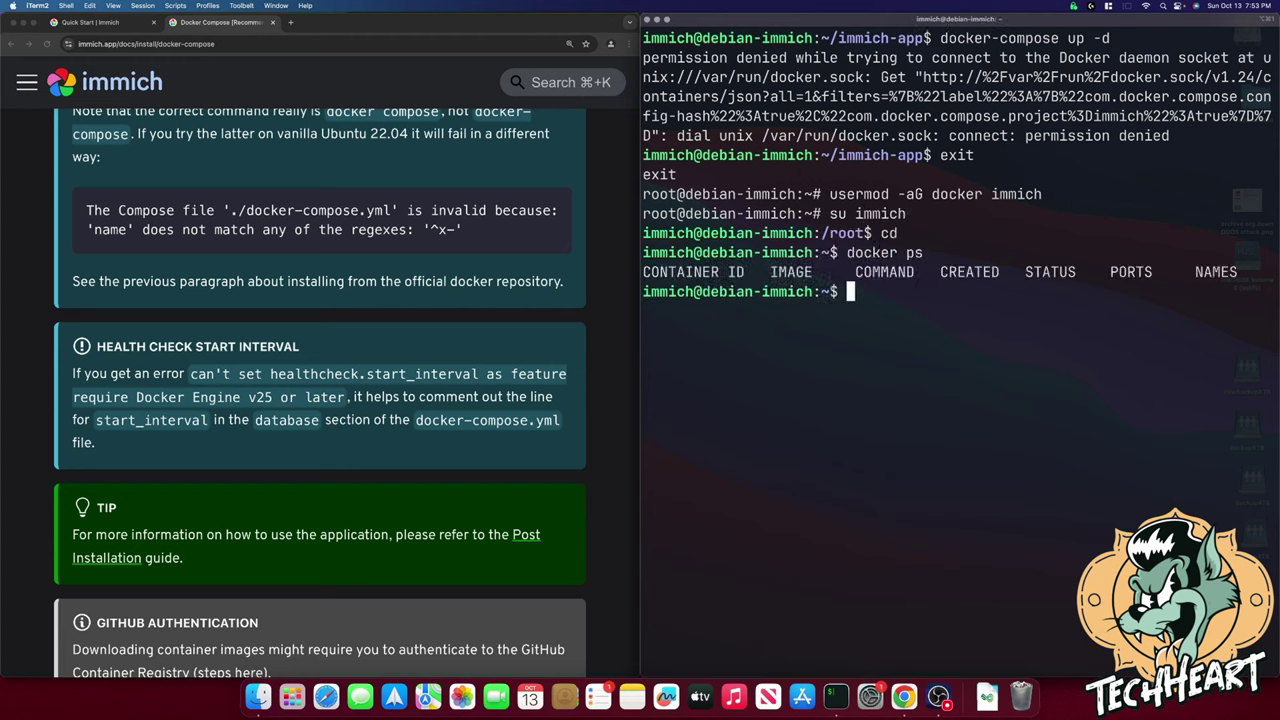
type("clear")
key("Return")
In immich-app, run docker-compose up -d to pull images and start the Immich containers
type("cd im")
key("Tab")
key("Return")
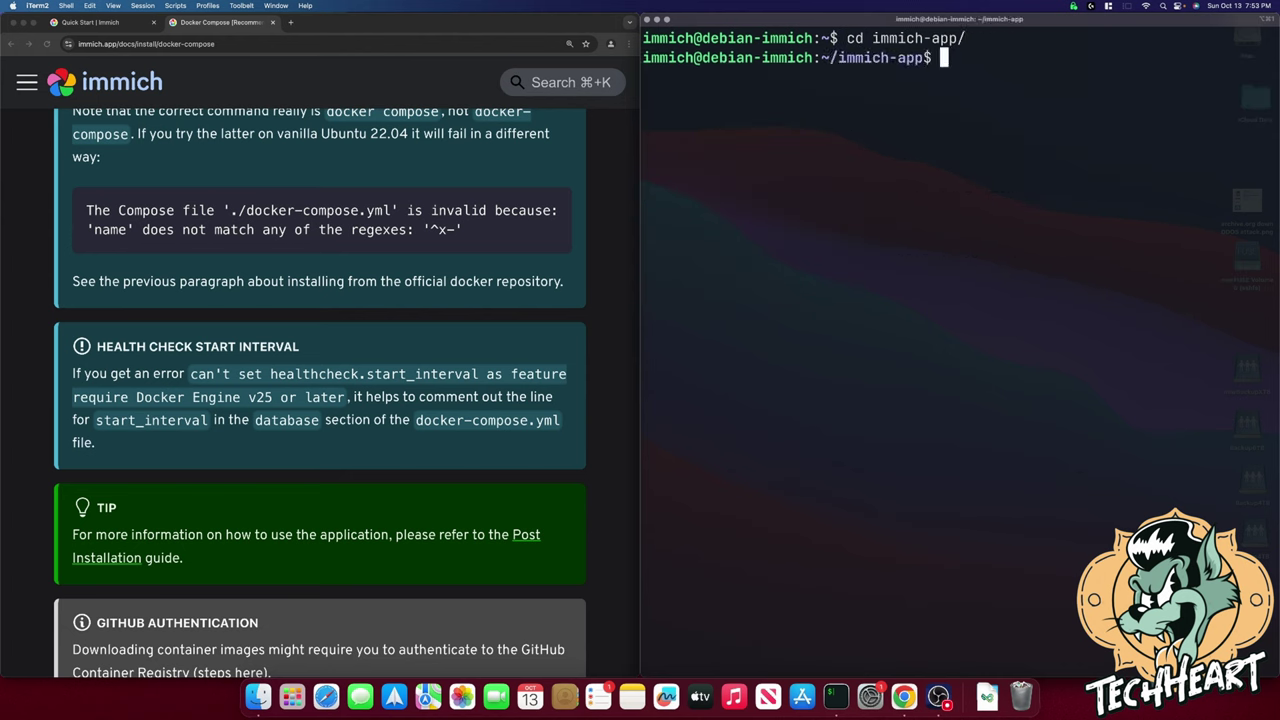
type("docker-compose up -d")
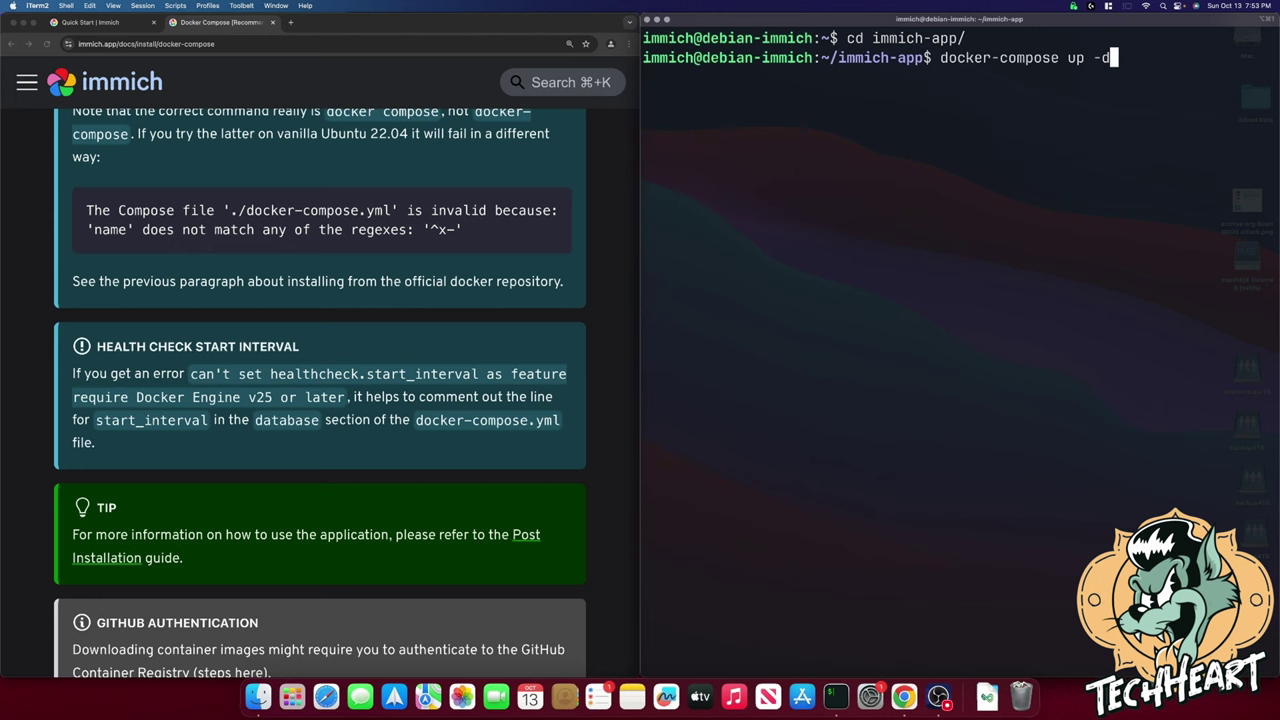
key("Return")
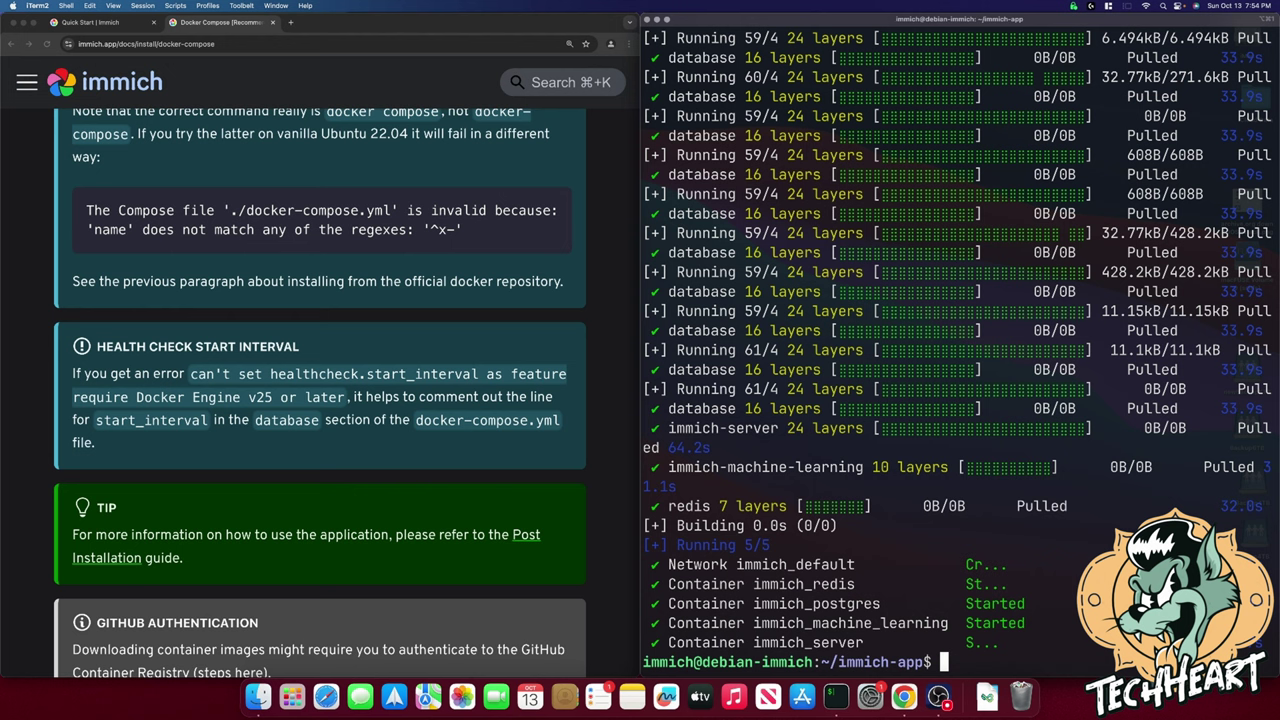
Clear the screen and list running containers with docker ps, noting the server's port 2283
type("clear")
key("Return")
type("docker ps")
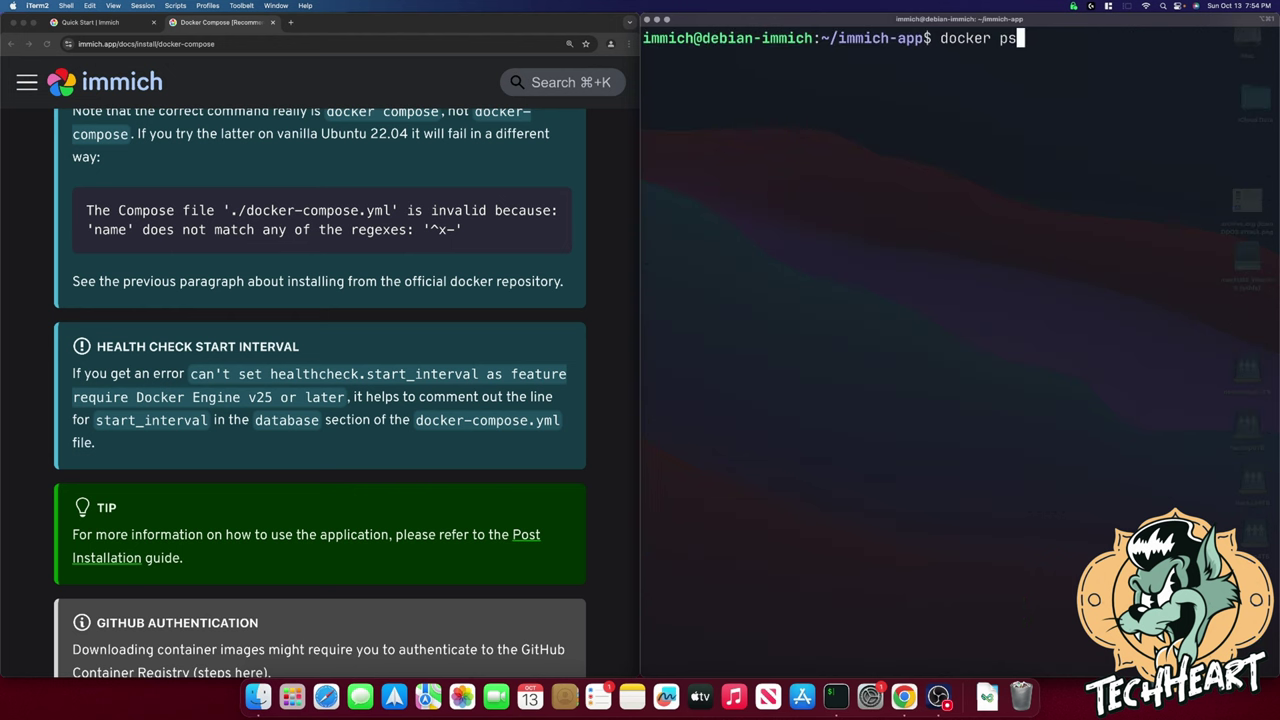
key("Return")
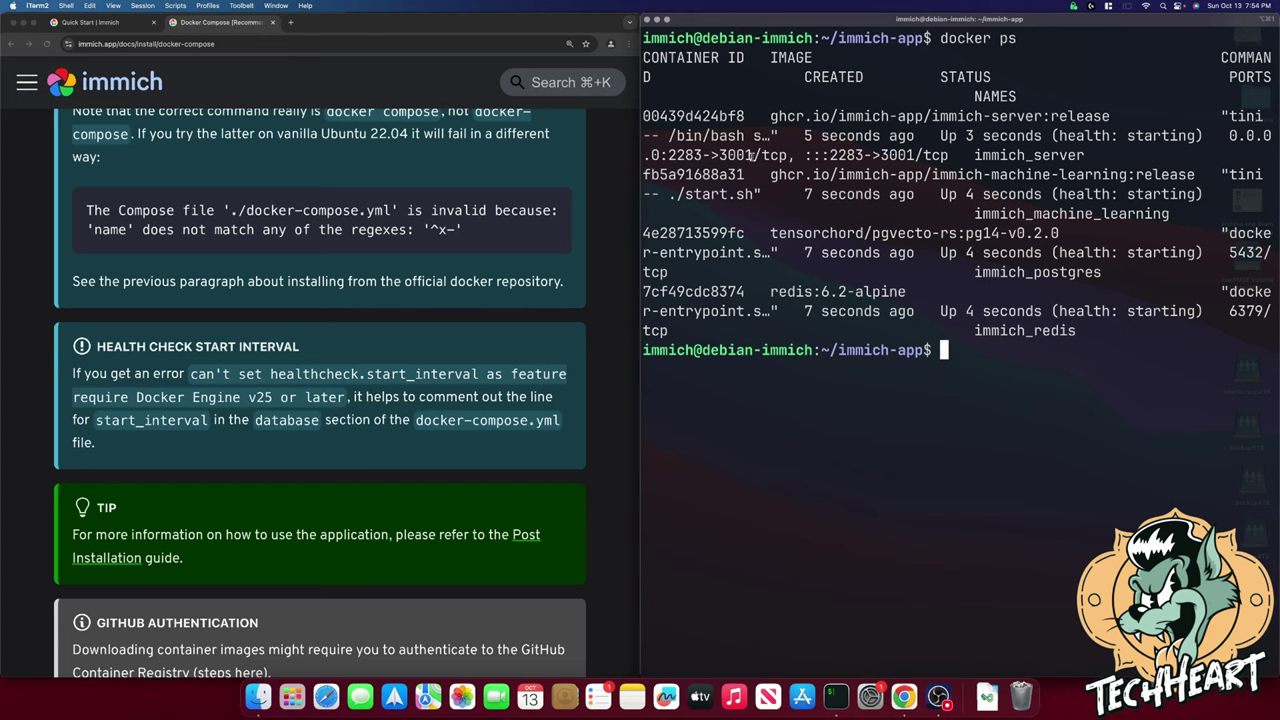
left_click_drag(668, 155, 712, 156)
left_click(806, 290)
Run ip a and identify eth0's address 10.0.0.24, plus web port 2283
type("ip a")
key("Return")
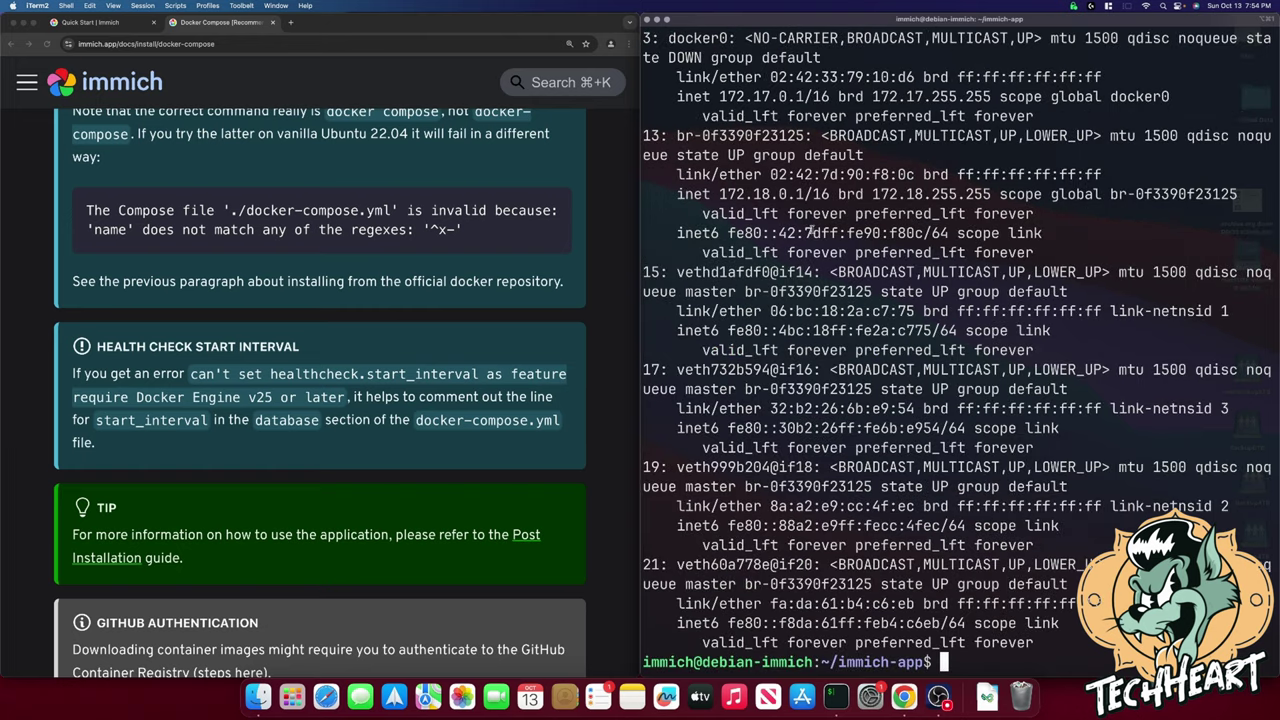
scroll(812, 200, "up", 10)
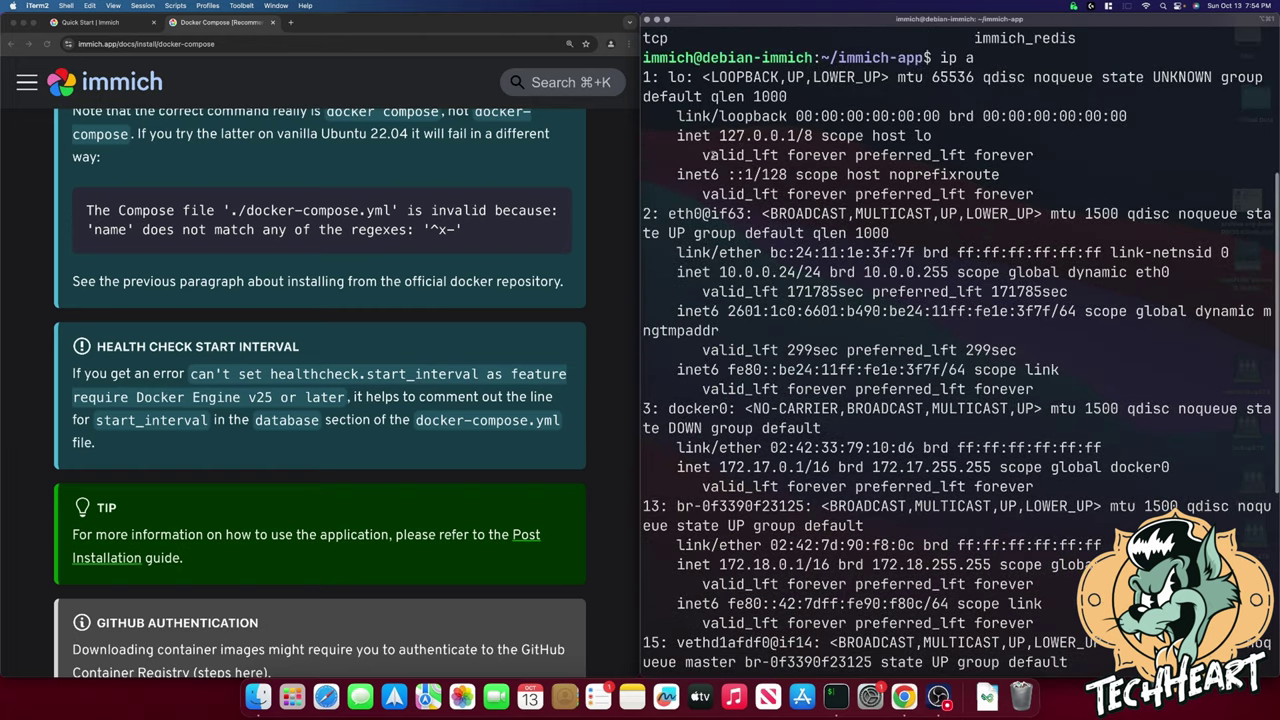
left_click_drag(668, 213, 770, 214)
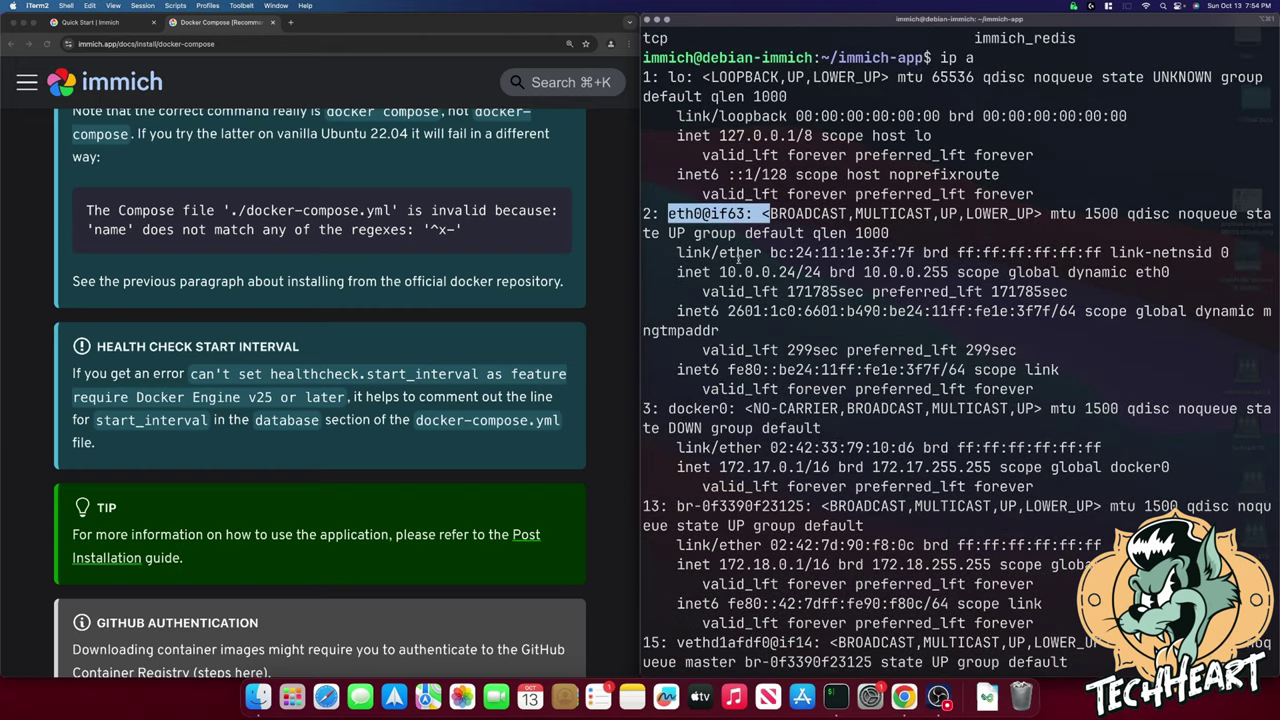
left_click_drag(719, 272, 796, 272)
scroll(786, 278, "up", 5)
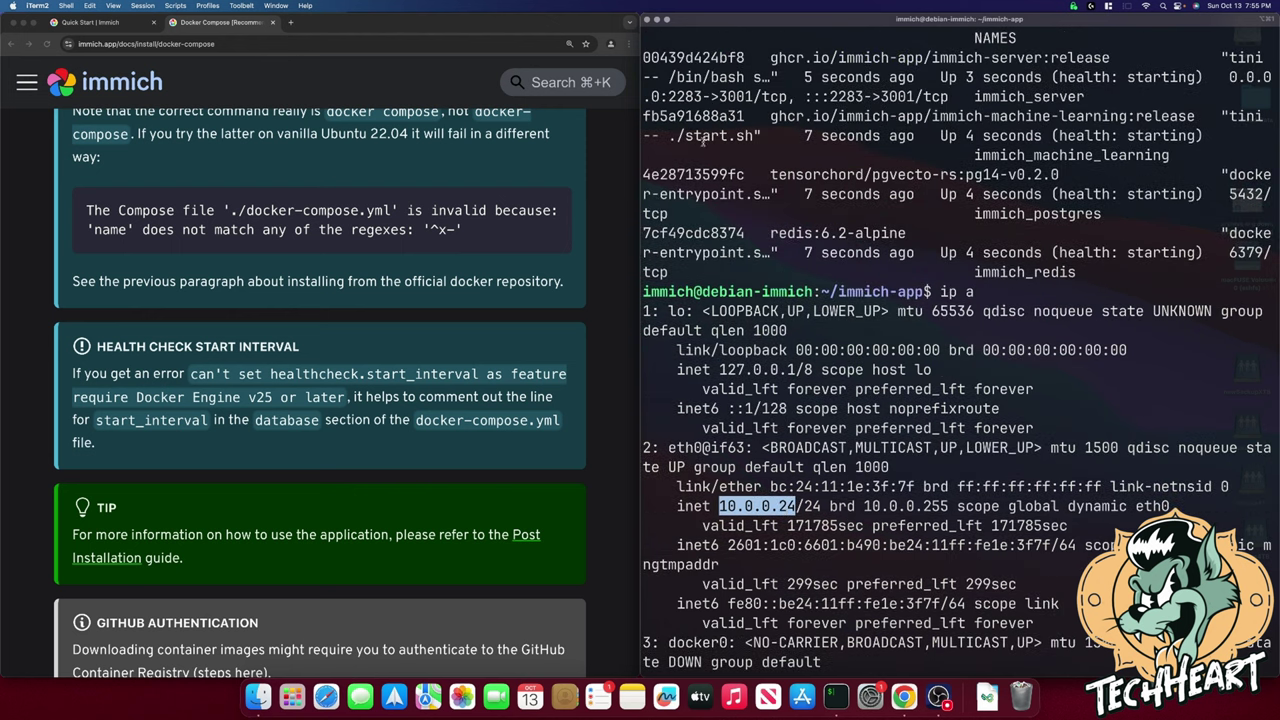
left_click_drag(669, 97, 697, 97)
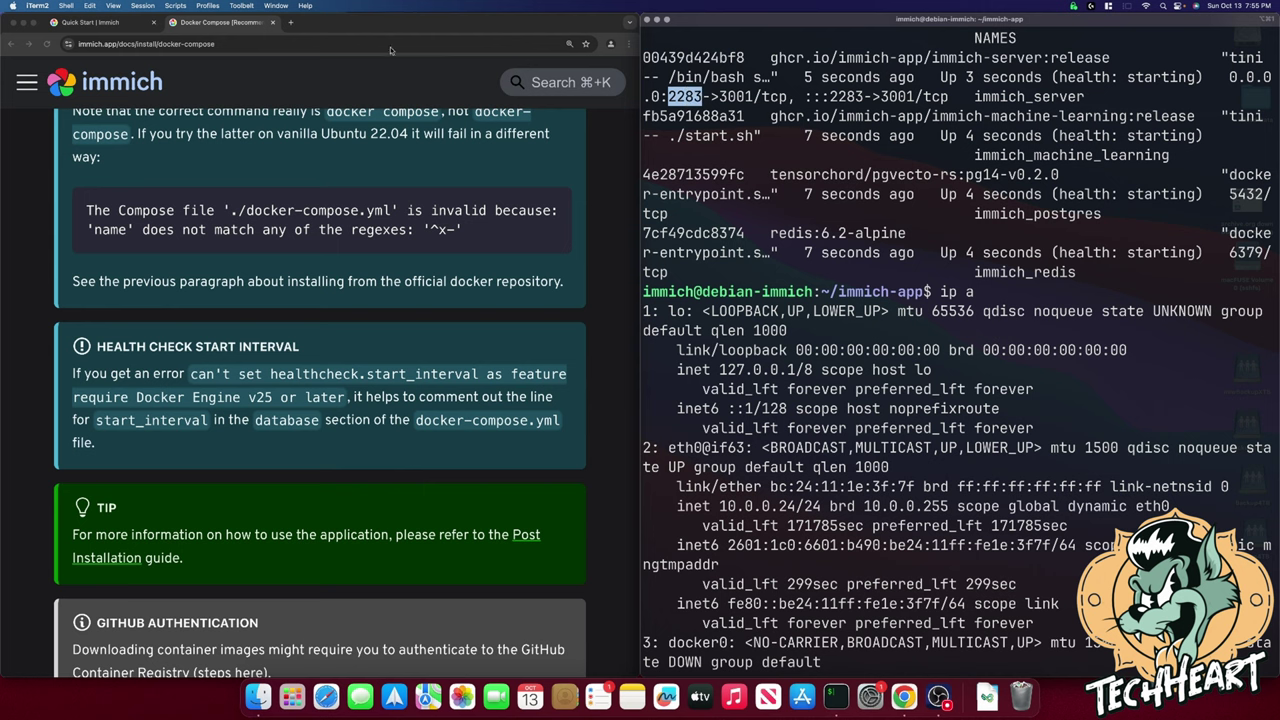
Load 10.0.0.24:2283 in a new browser tab and begin Immich's first-time setup
left_click(326, 24)
left_click(291, 23)
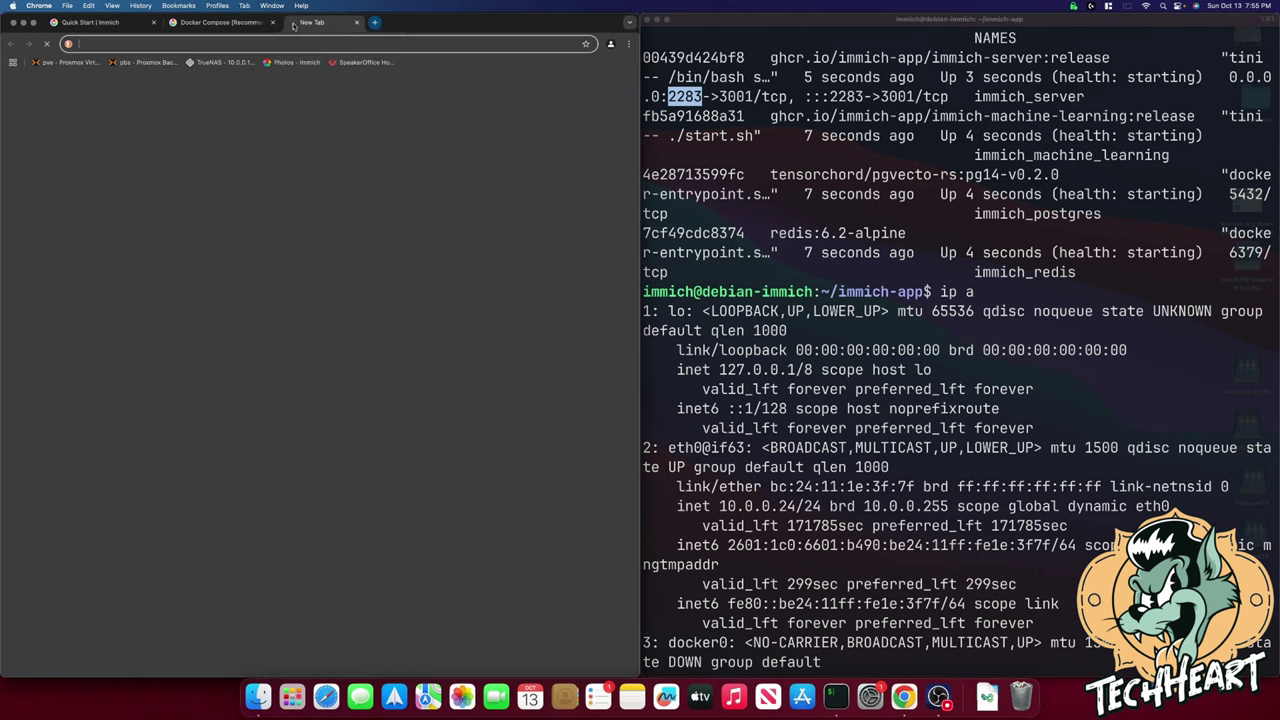
type("10")
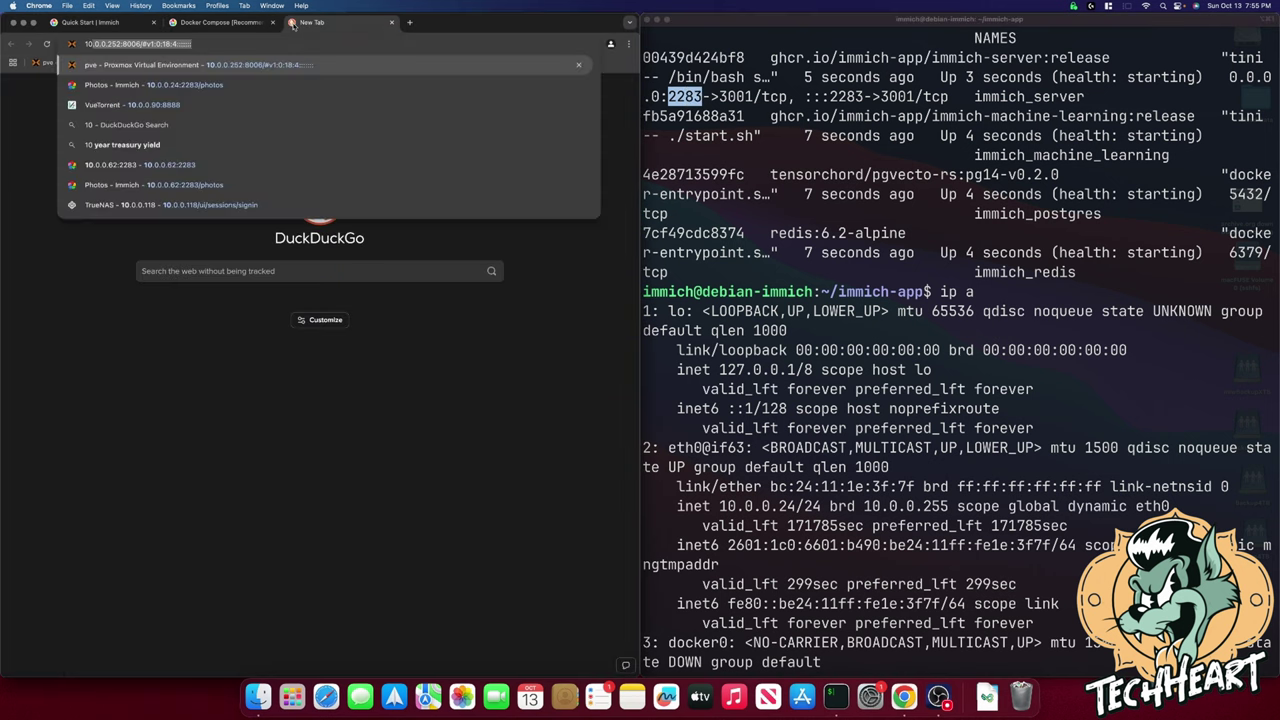
type(".0.0.2")
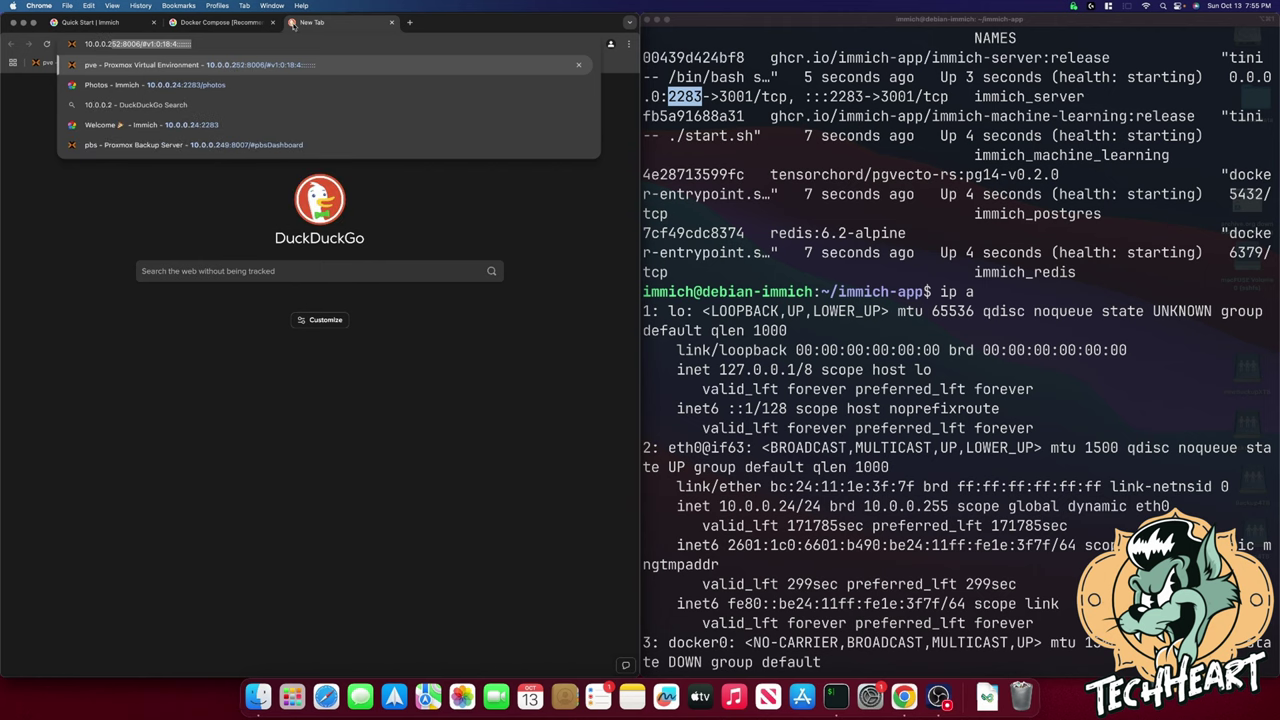
type("4")
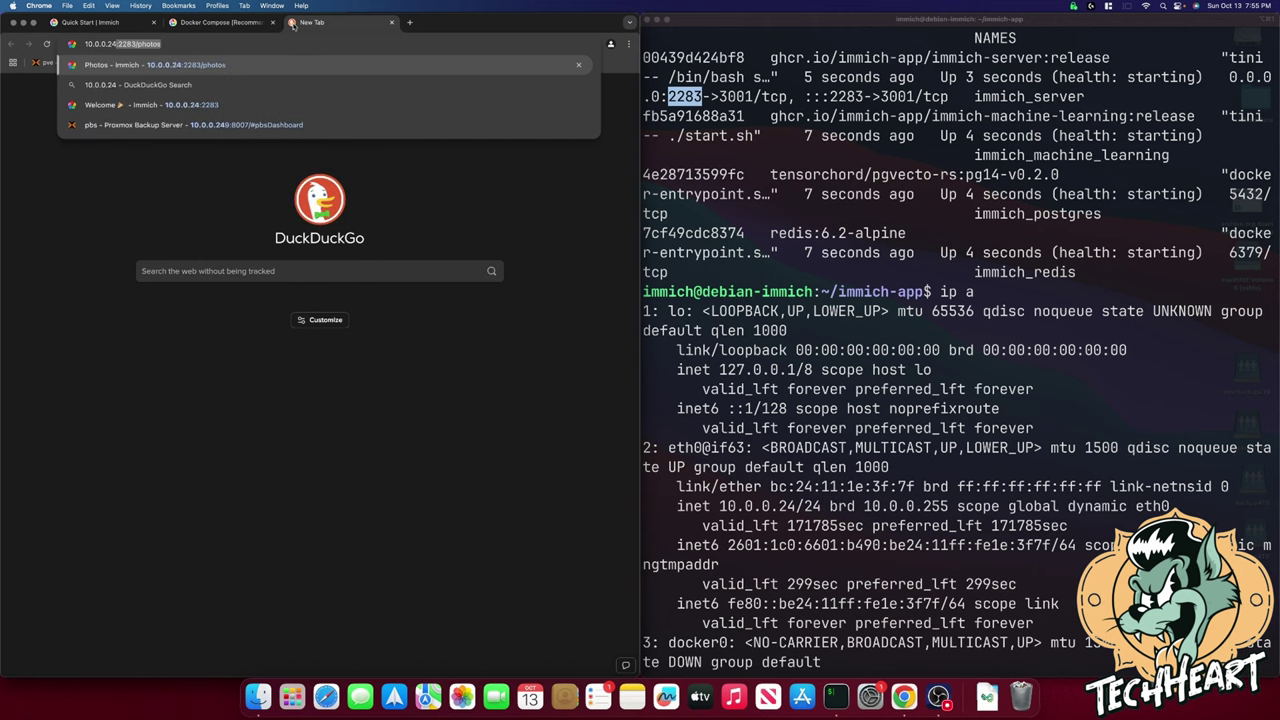
type(":2283")
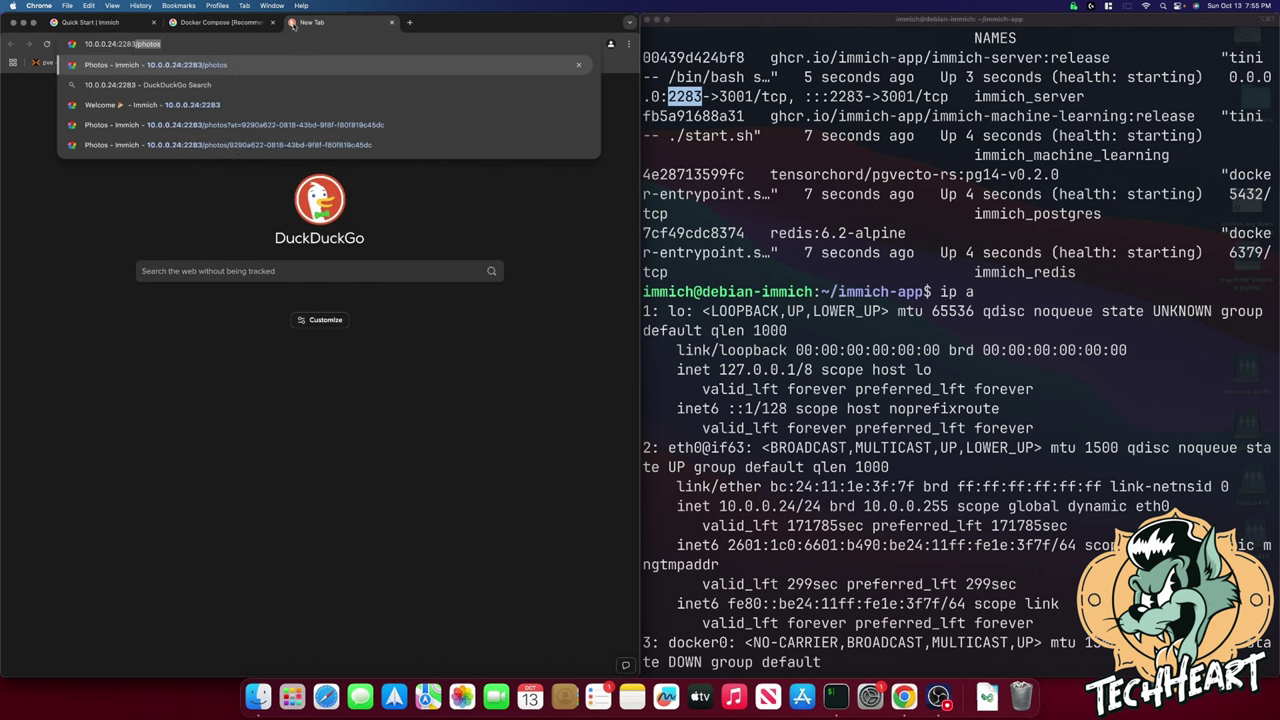
key("BackSpace")
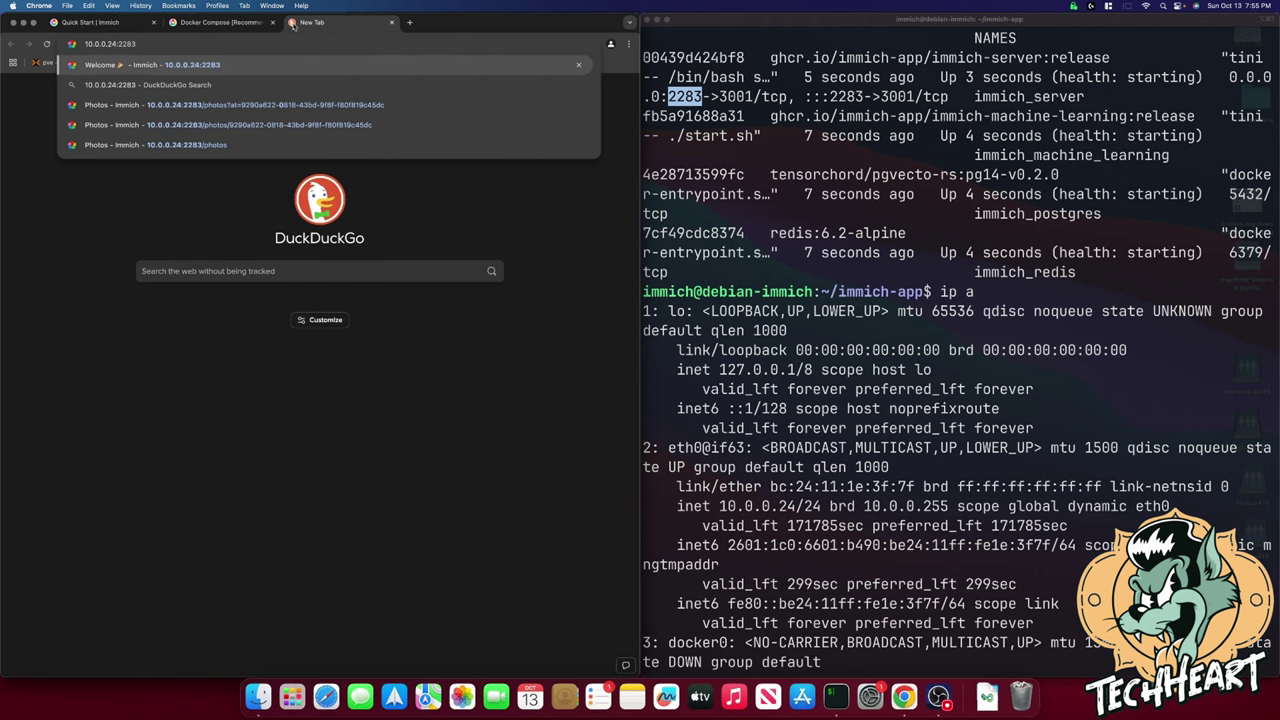
key("Return")
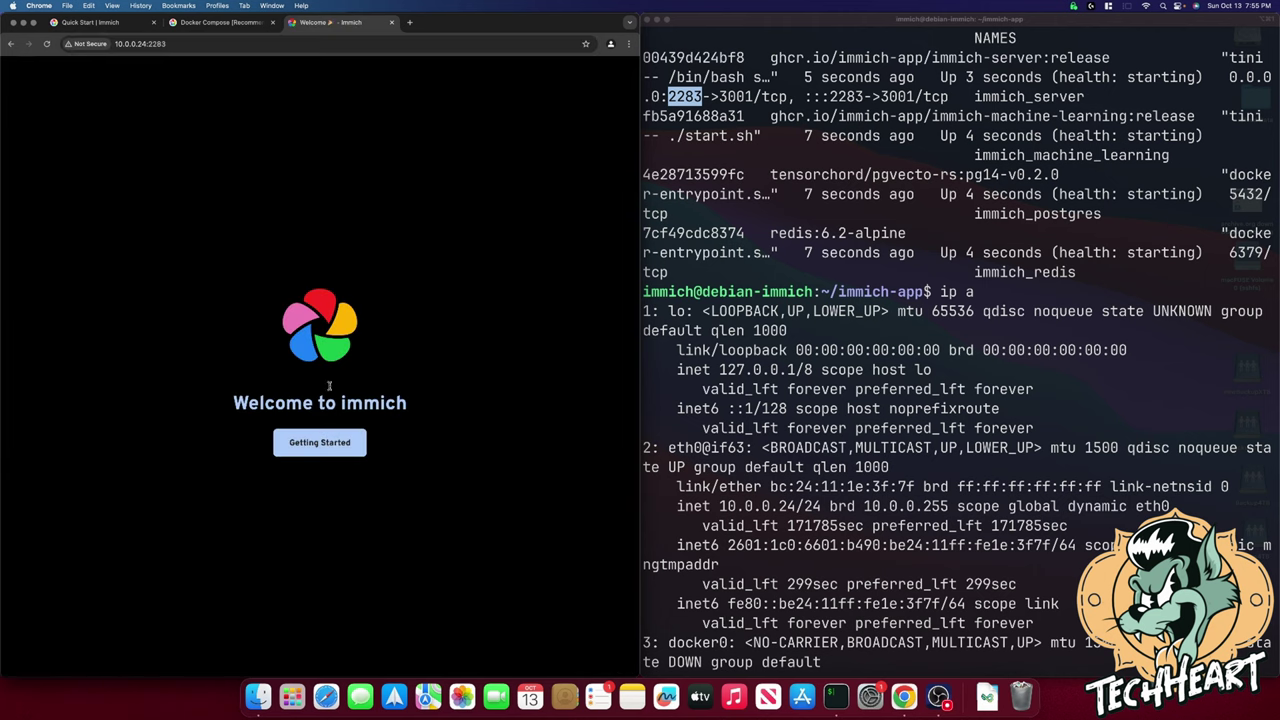
left_click(318, 453)
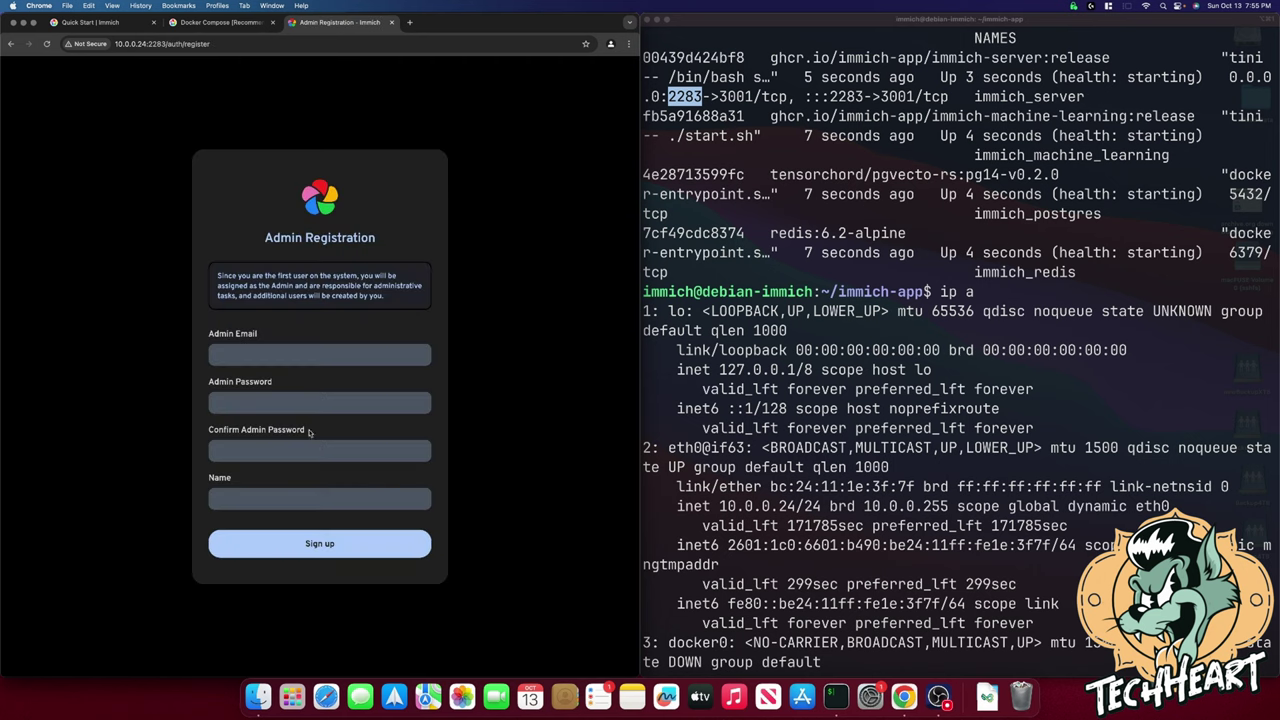
Enter the admin email, password, password confirmation and display name on the registration form
left_click(286, 356)
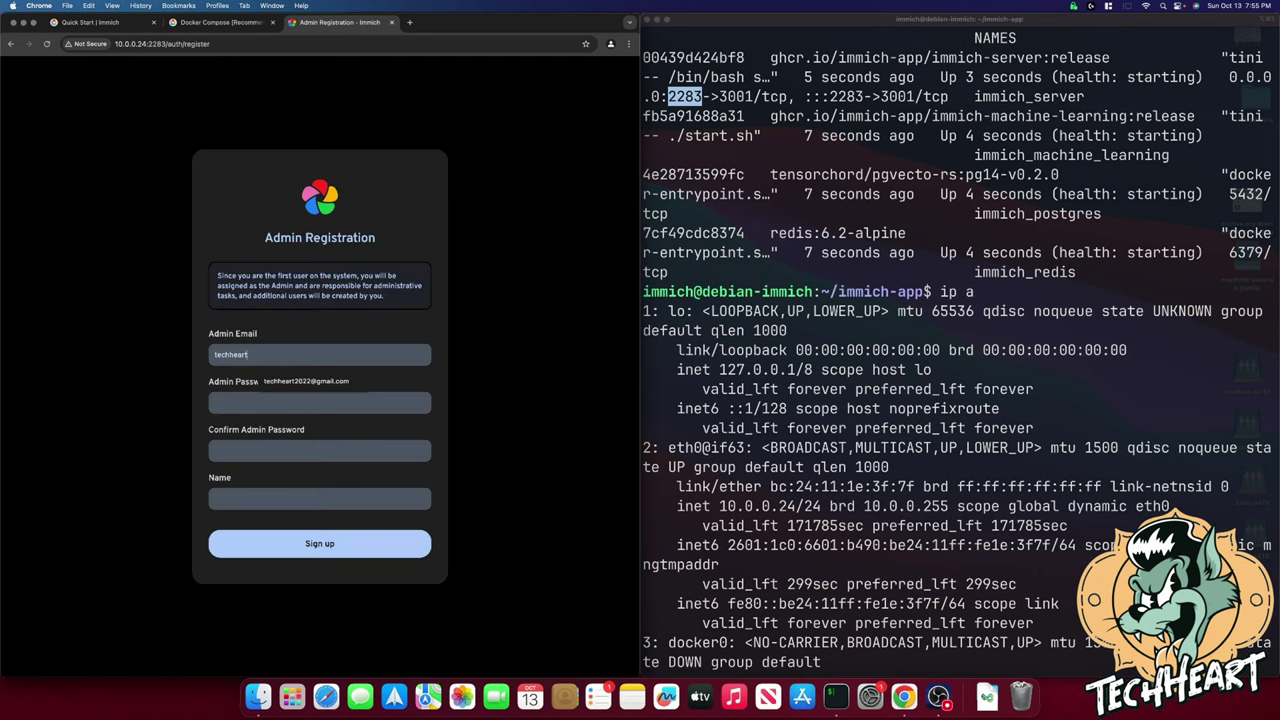
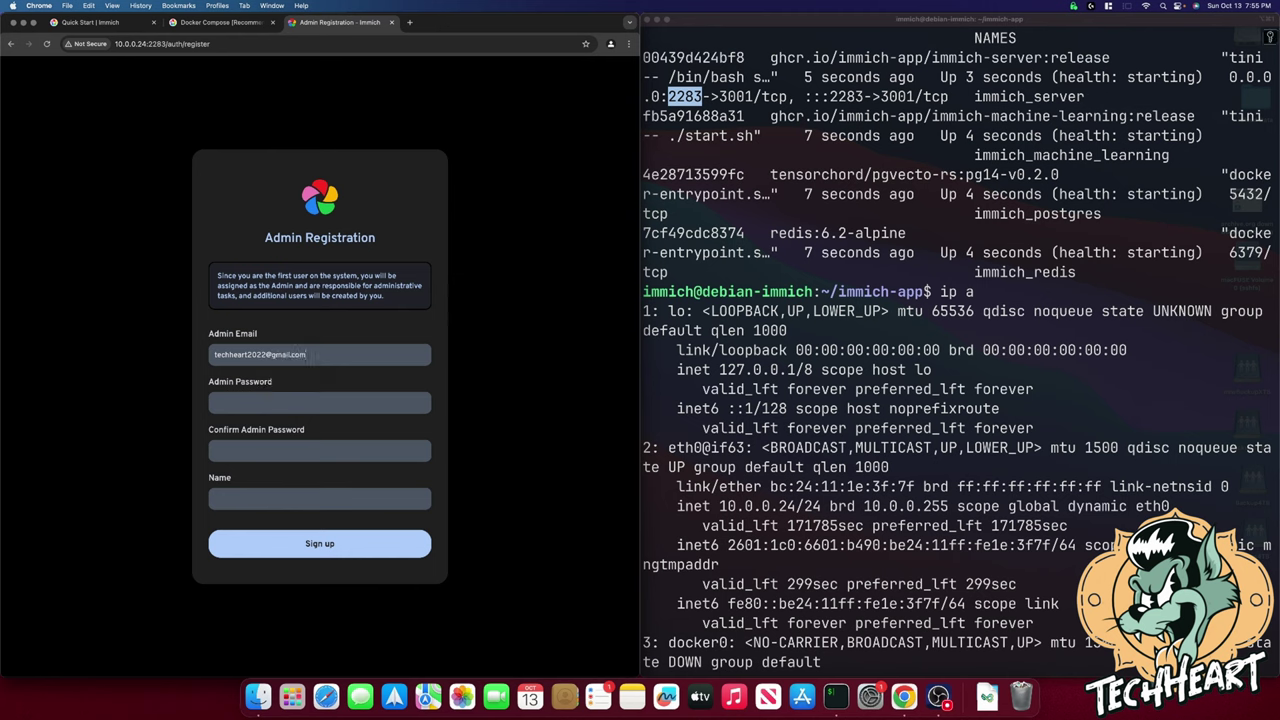
left_click(216, 402)
key("Tab")
type("**********")
type("Tech Heart")
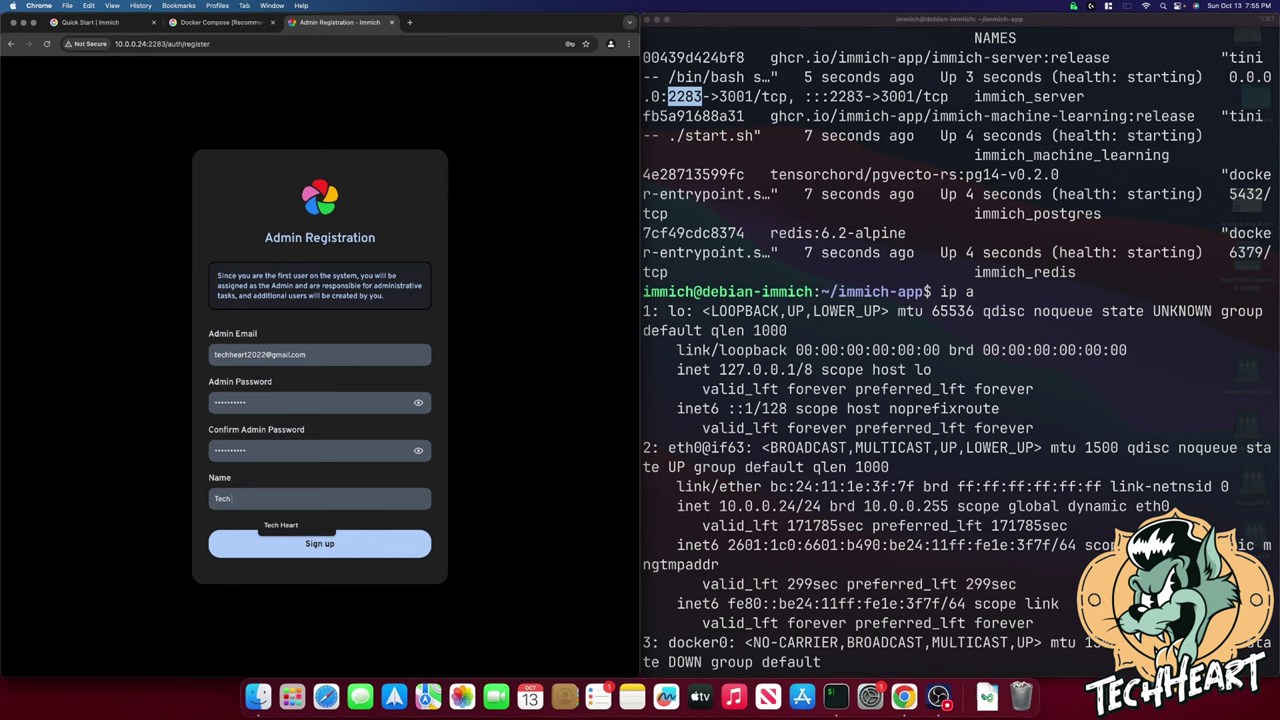
Submit the admin registration and try logging in with the admin email and password
left_click(325, 543)
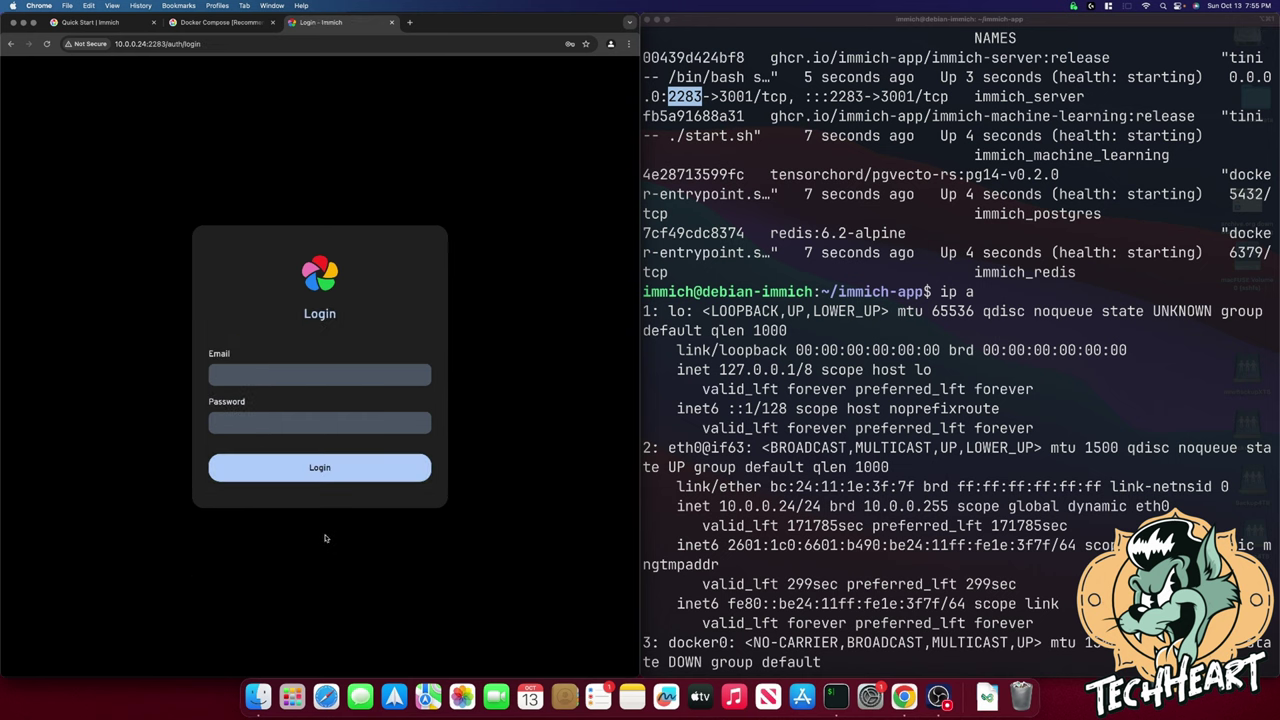
left_click(300, 374)
key("Tab")
type("p")
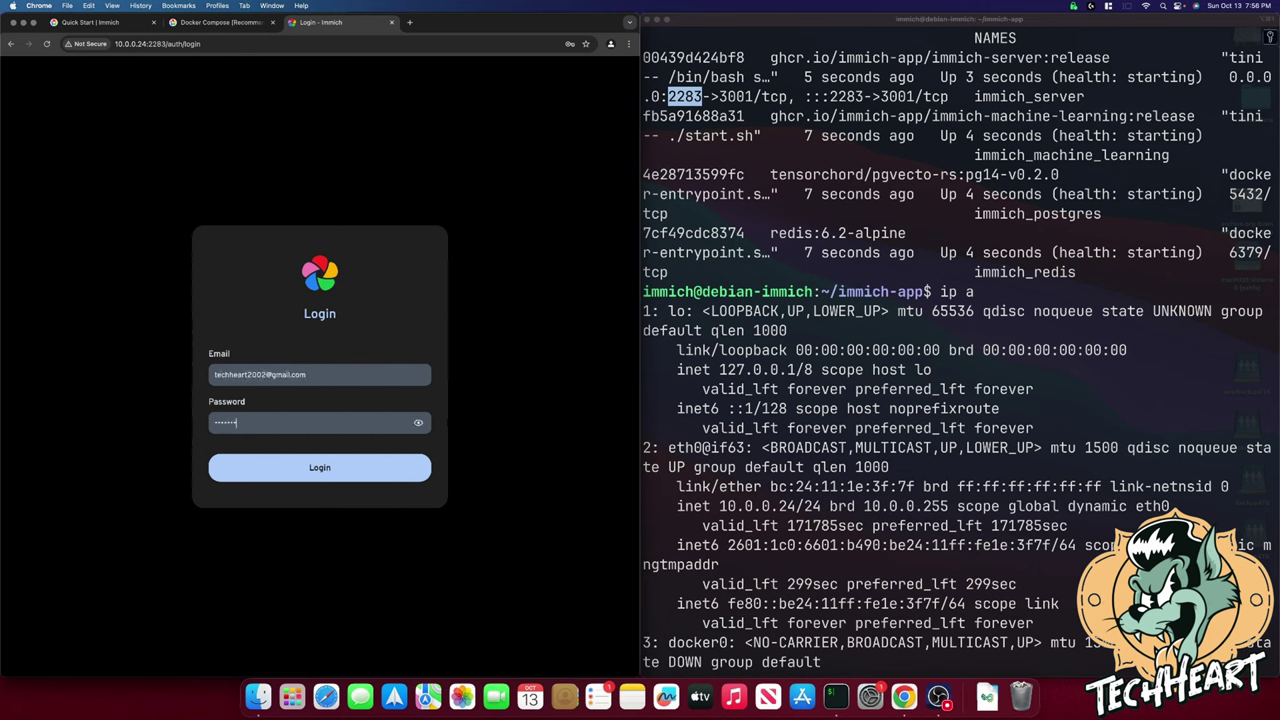
key("Return")
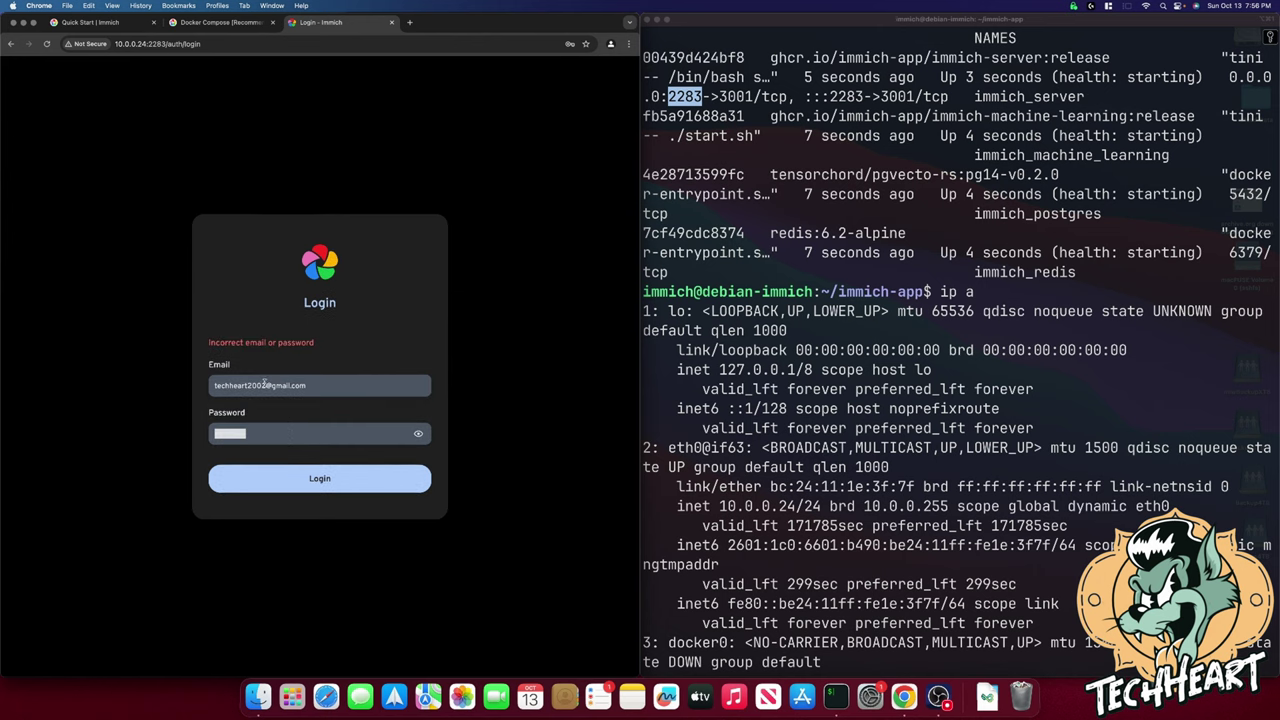
Correct the mistyped digit in the login email and log in again
left_click(259, 385)
key("BackSpace")
type("2")
left_click(337, 476)
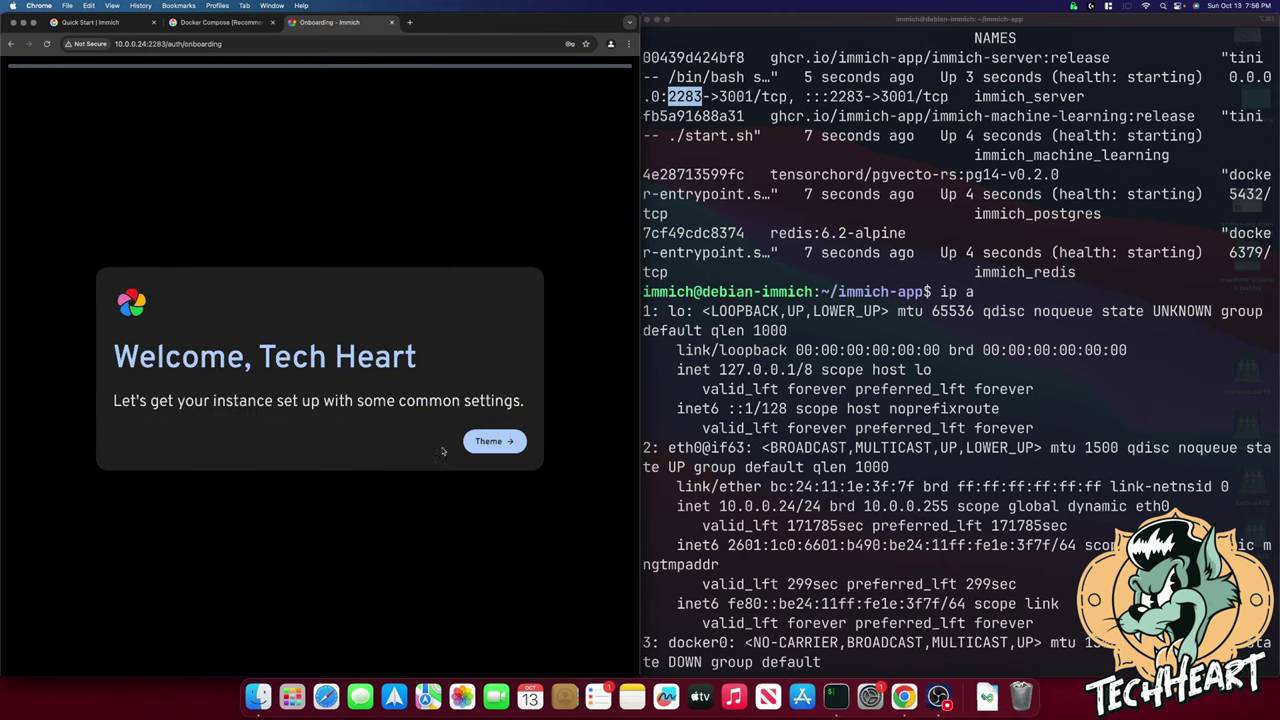
Pass the Theme step, disable Map and Version Check, enable the storage template engine, and finish
left_click(494, 441)
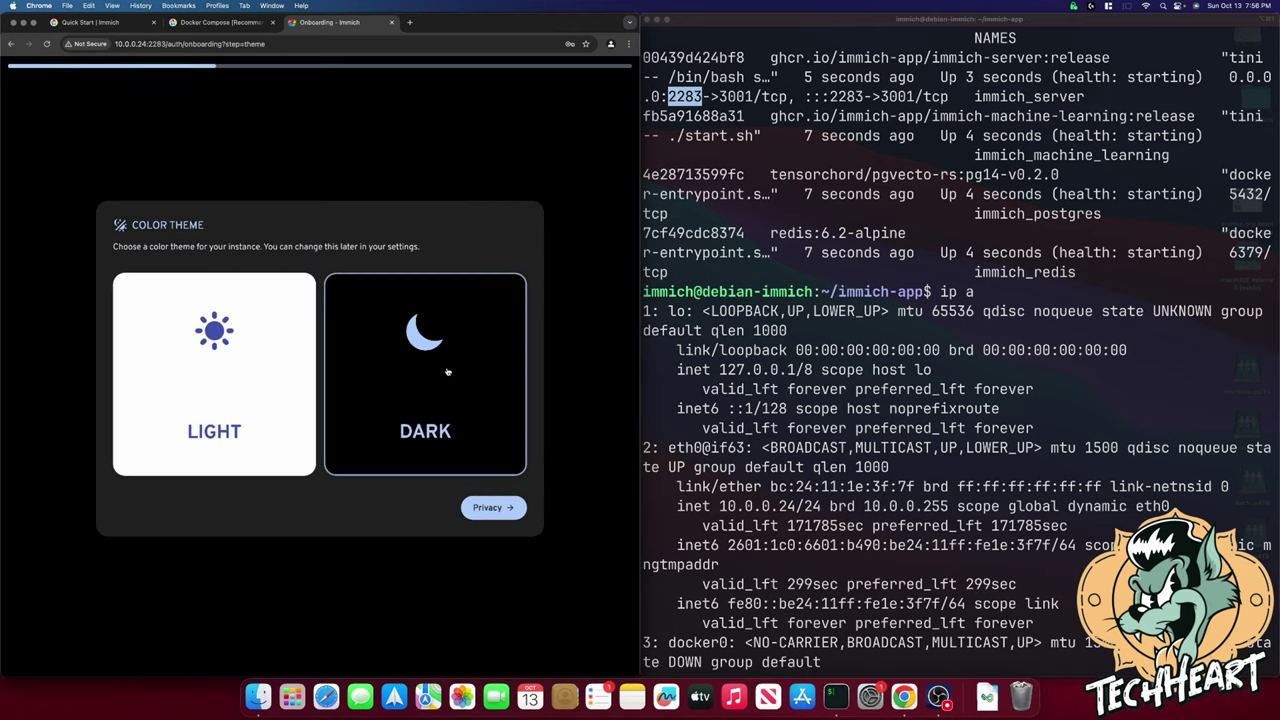
left_click(485, 515)
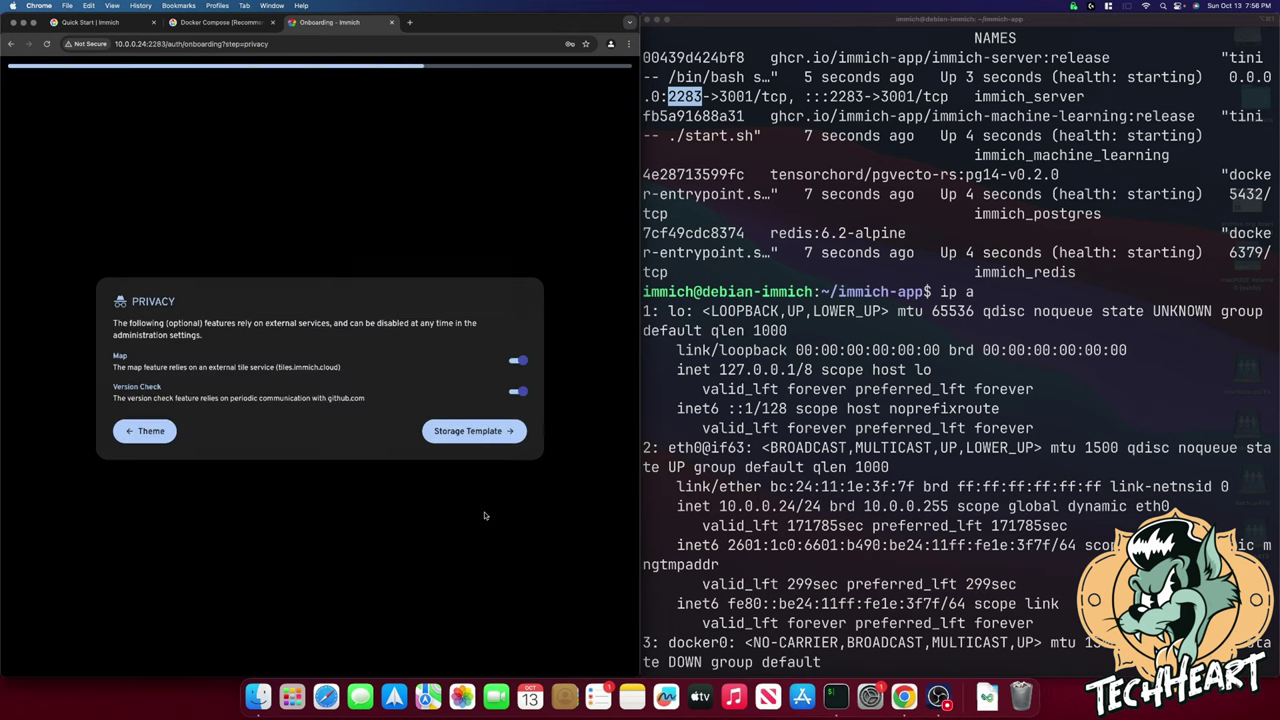
left_click(518, 361)
left_click(518, 392)
left_click(481, 431)
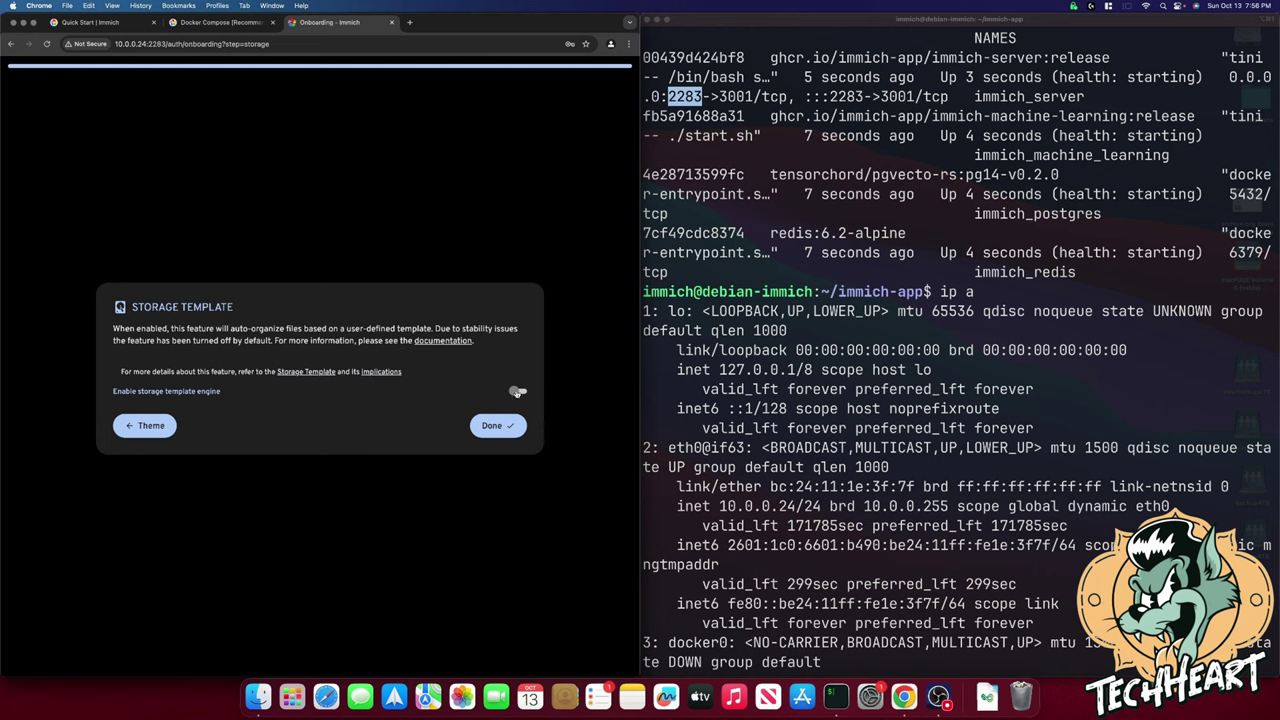
left_click(517, 393)
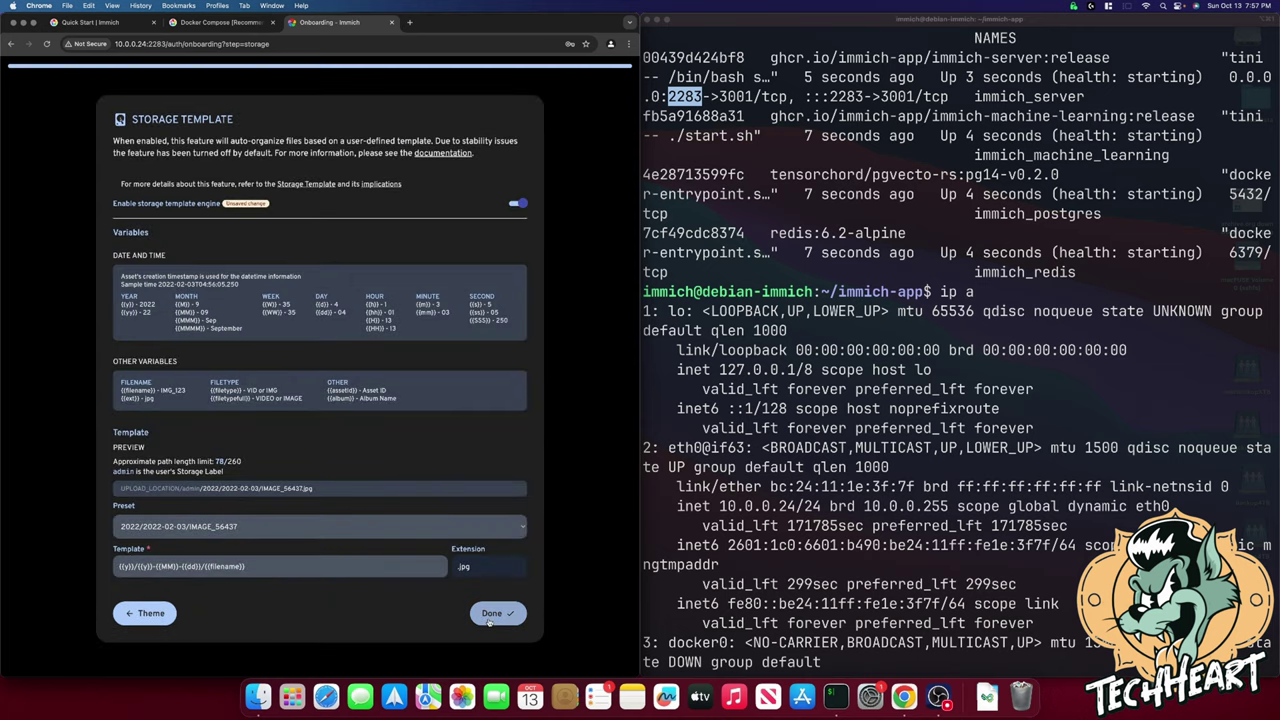
left_click(489, 622)
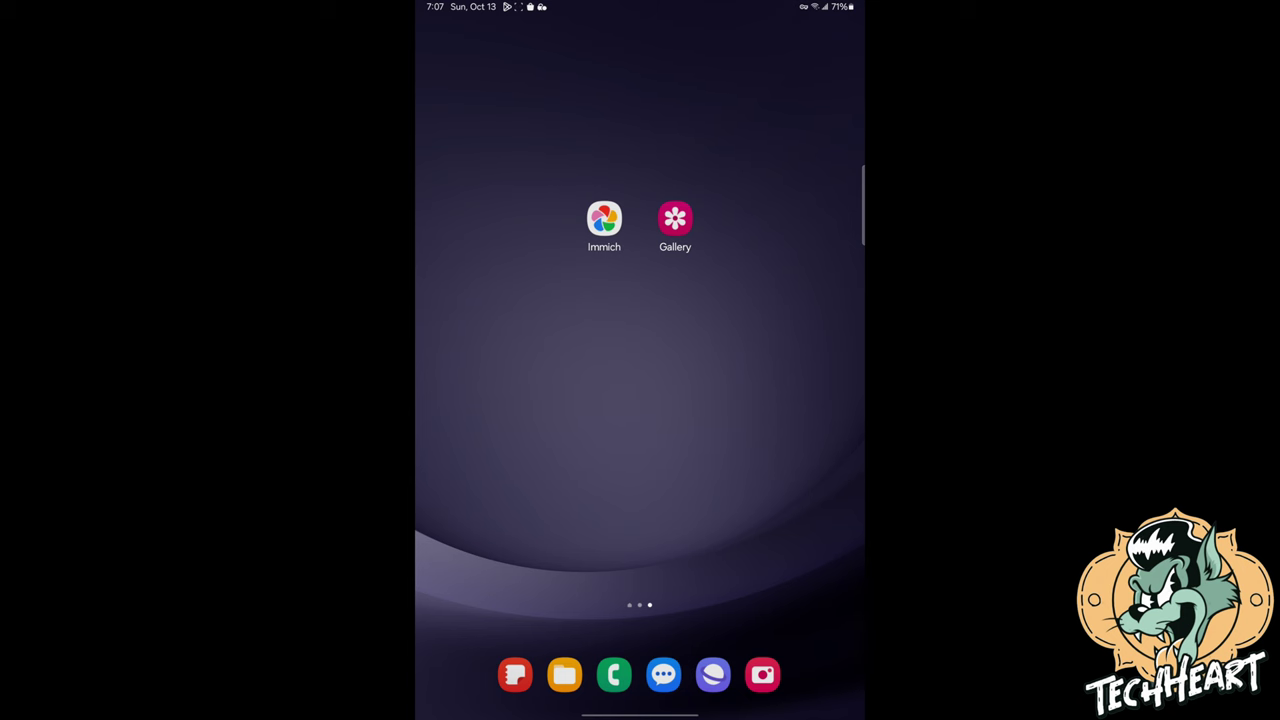
Briefly open the tablet's Gallery, then launch the Immich app
left_click(675, 220)
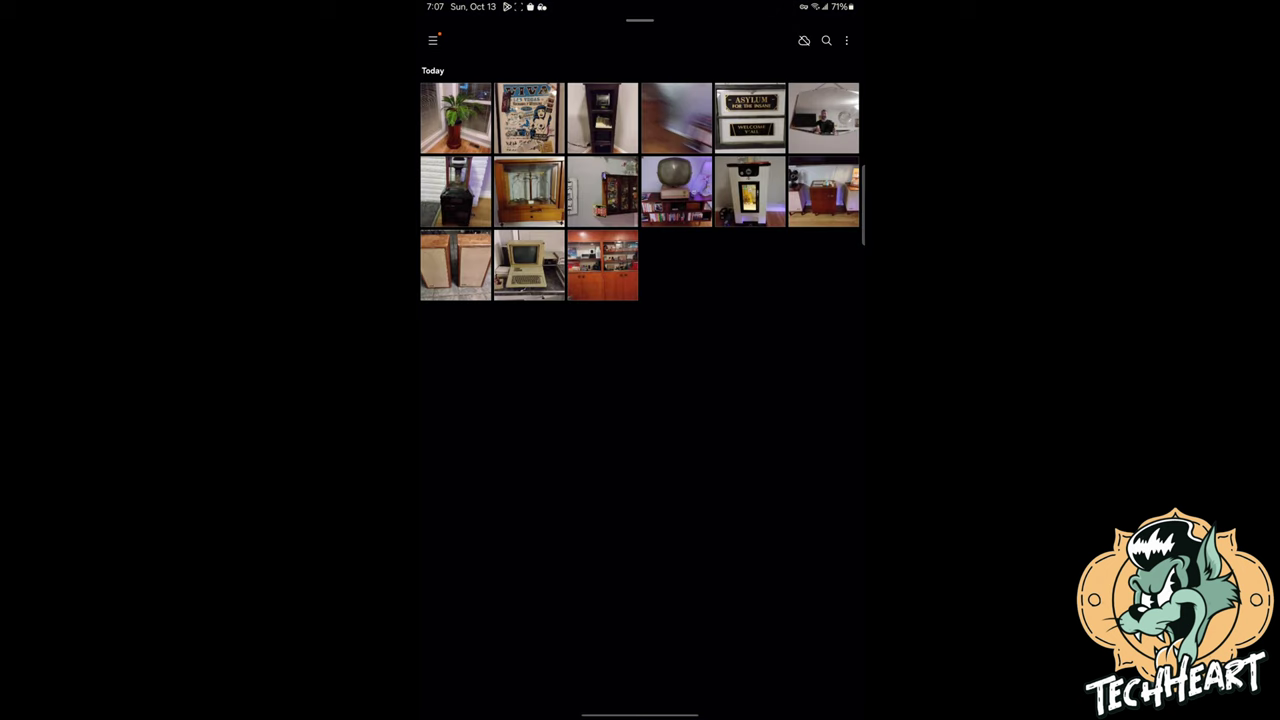
left_click_drag(640, 714, 640, 450)
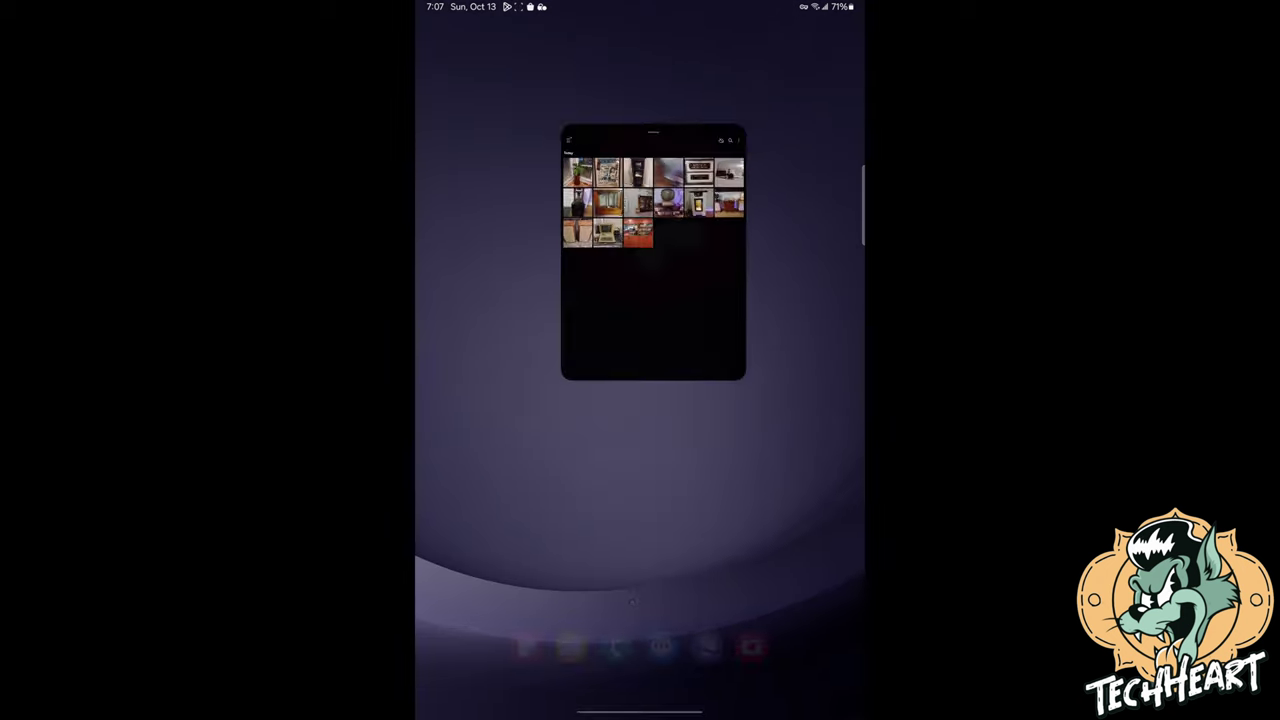
left_click(604, 220)
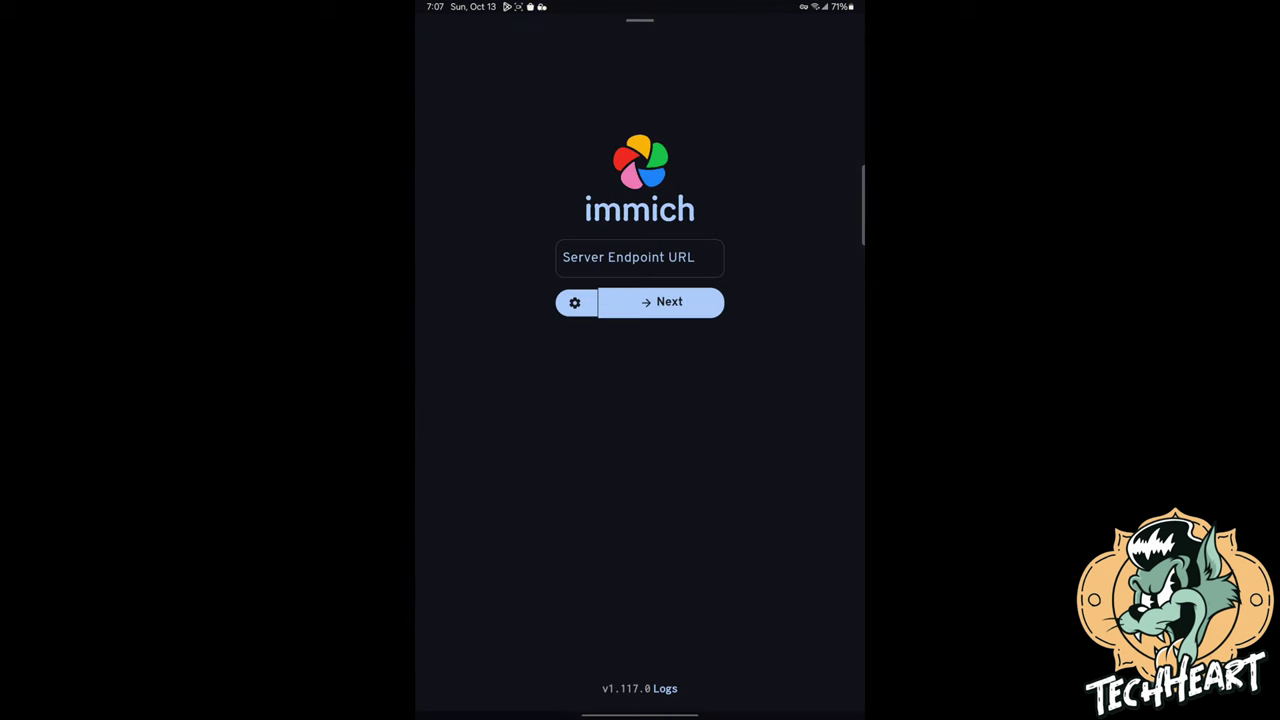
left_click(640, 222)
type("10.0.0.")
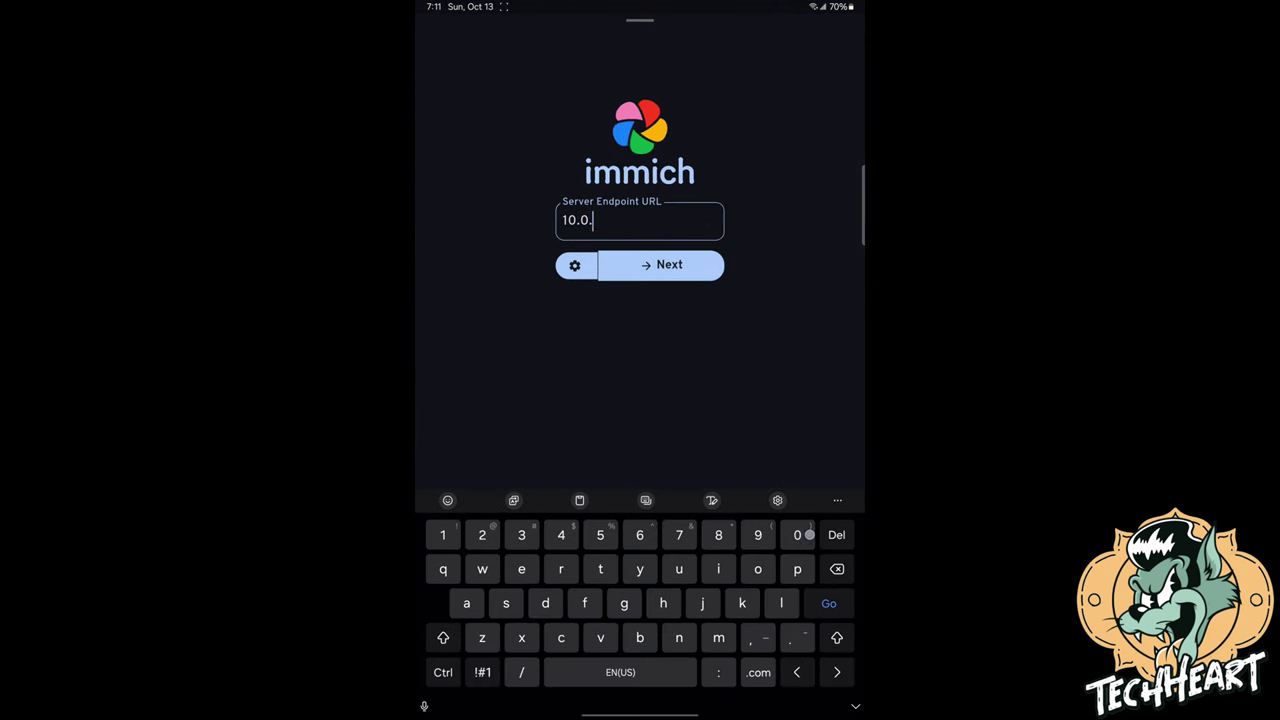
type("0.24:22")
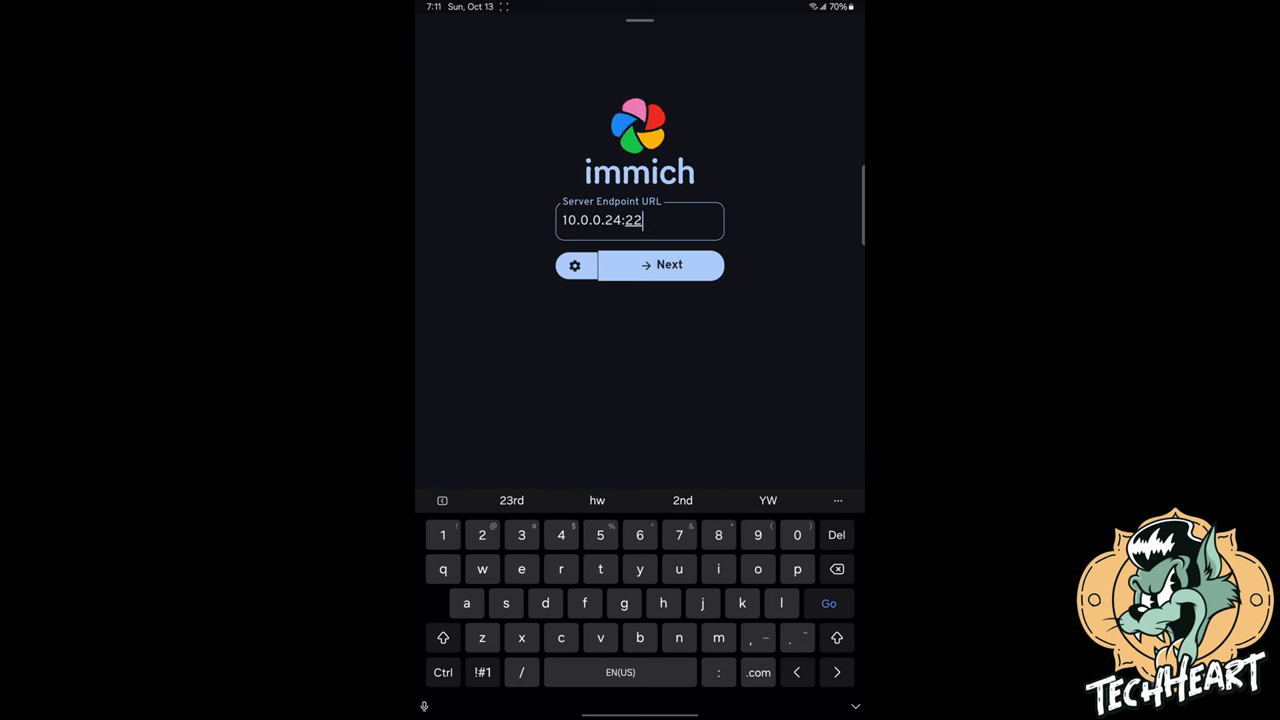
type("83")
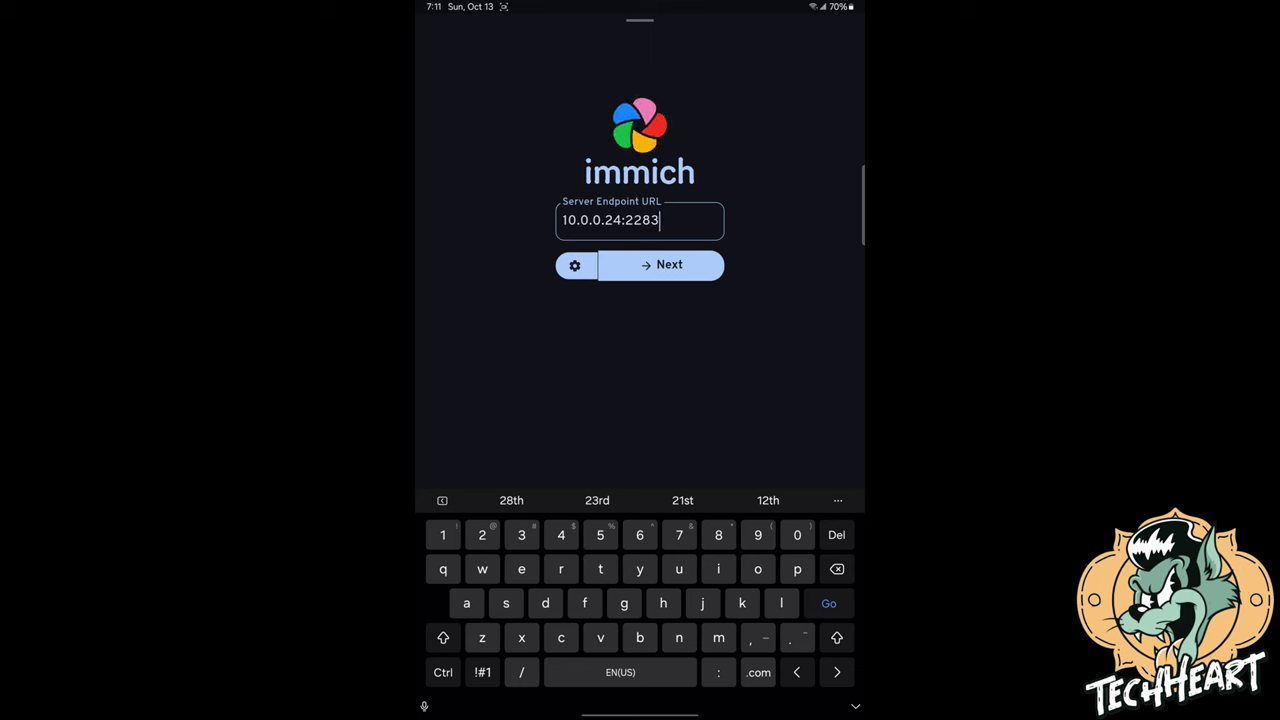
key("Escape")
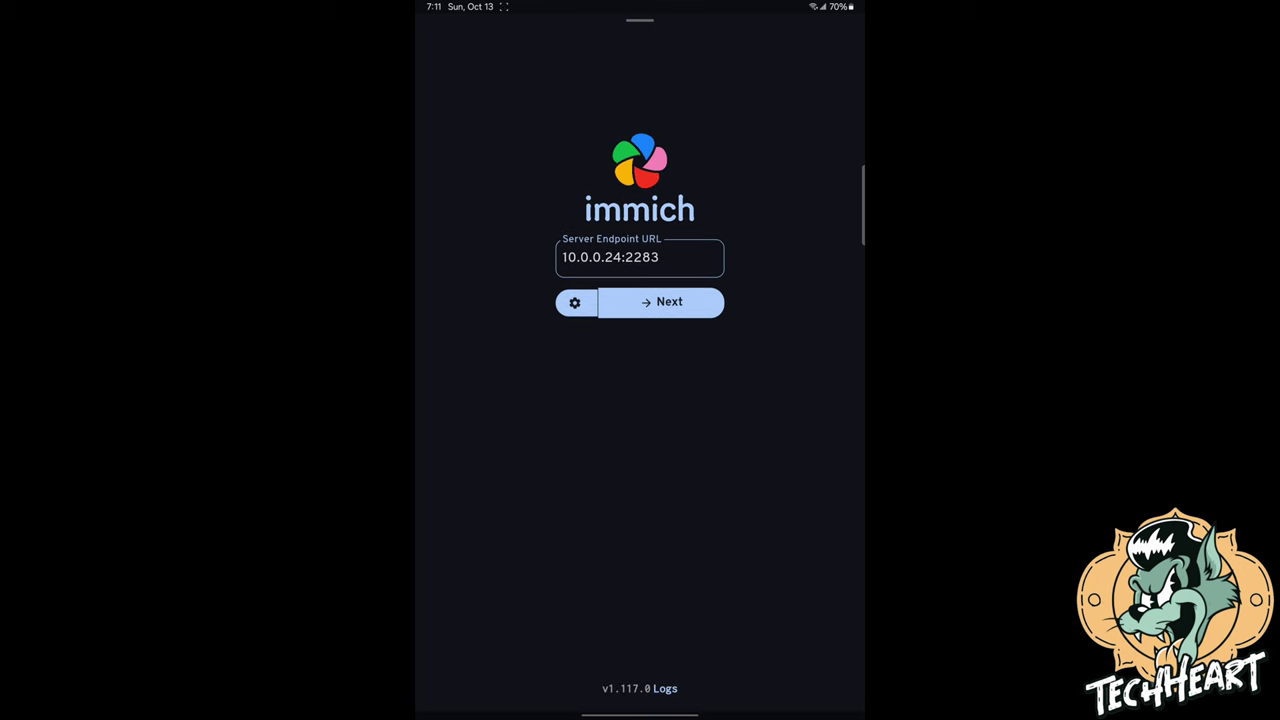
left_click(561, 257)
type("http")
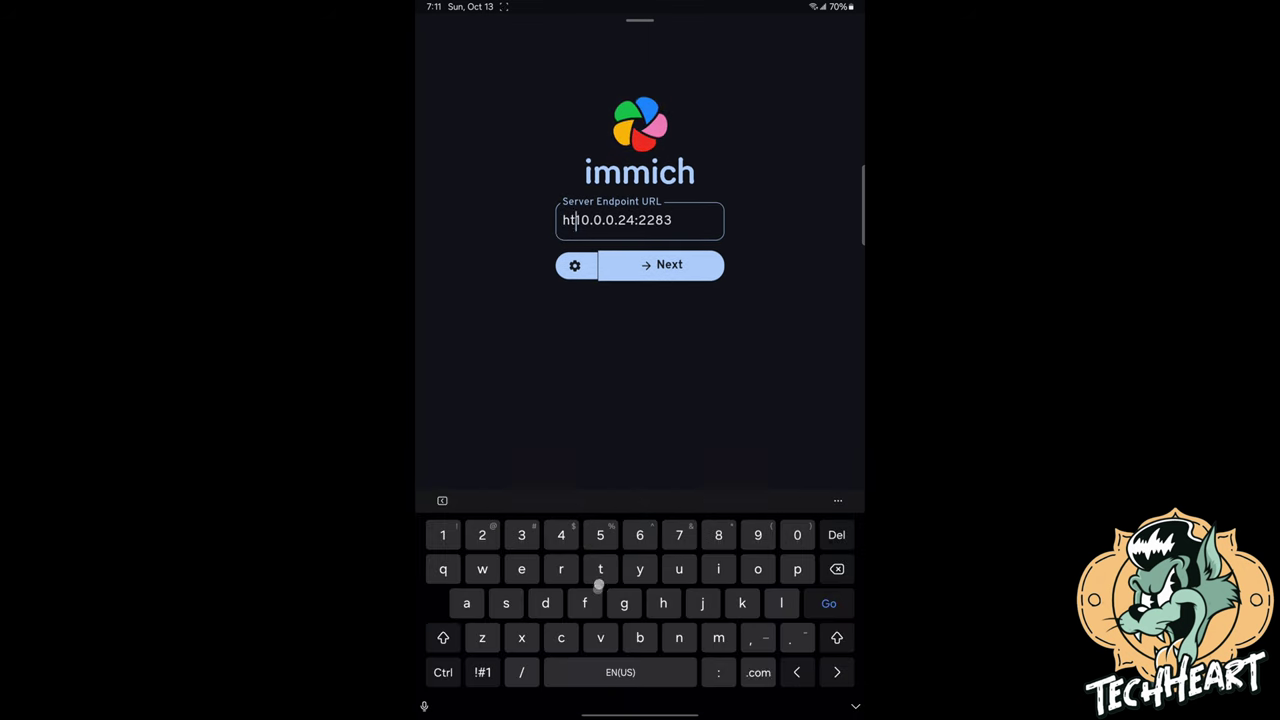
type("://")
Connect to the server and log in with the admin e-mail address and pasted password
key("Return")
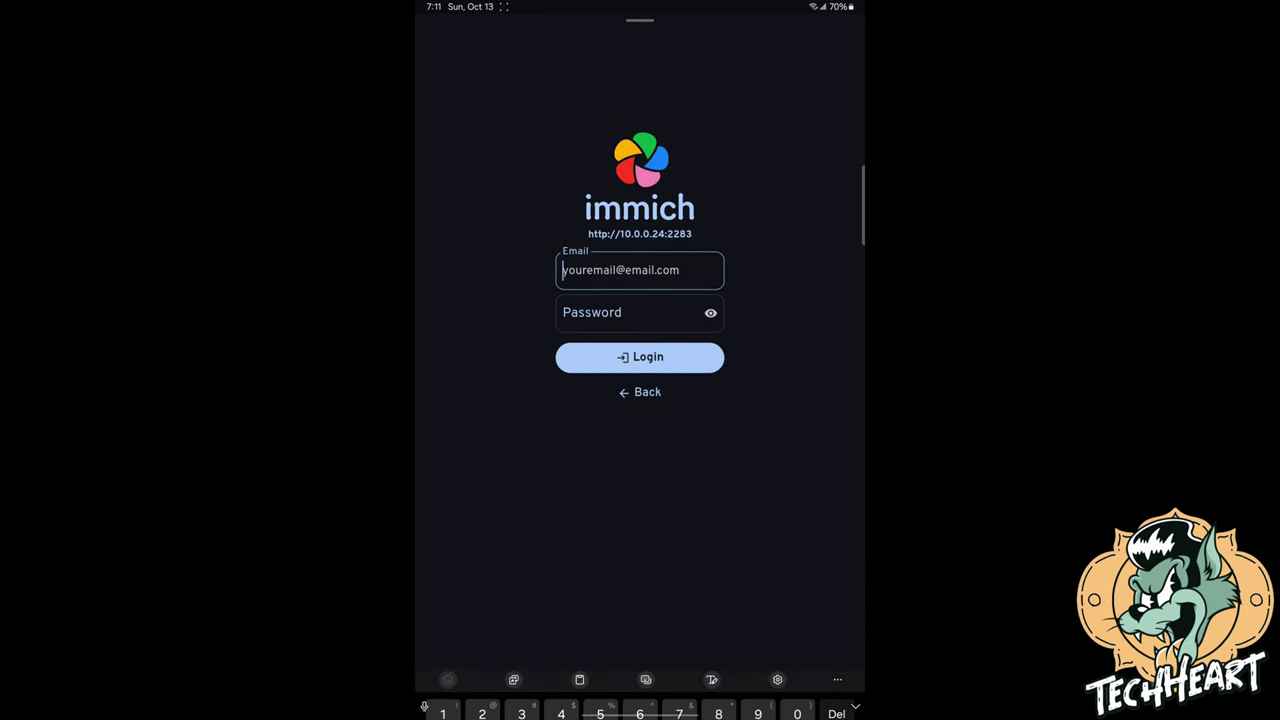
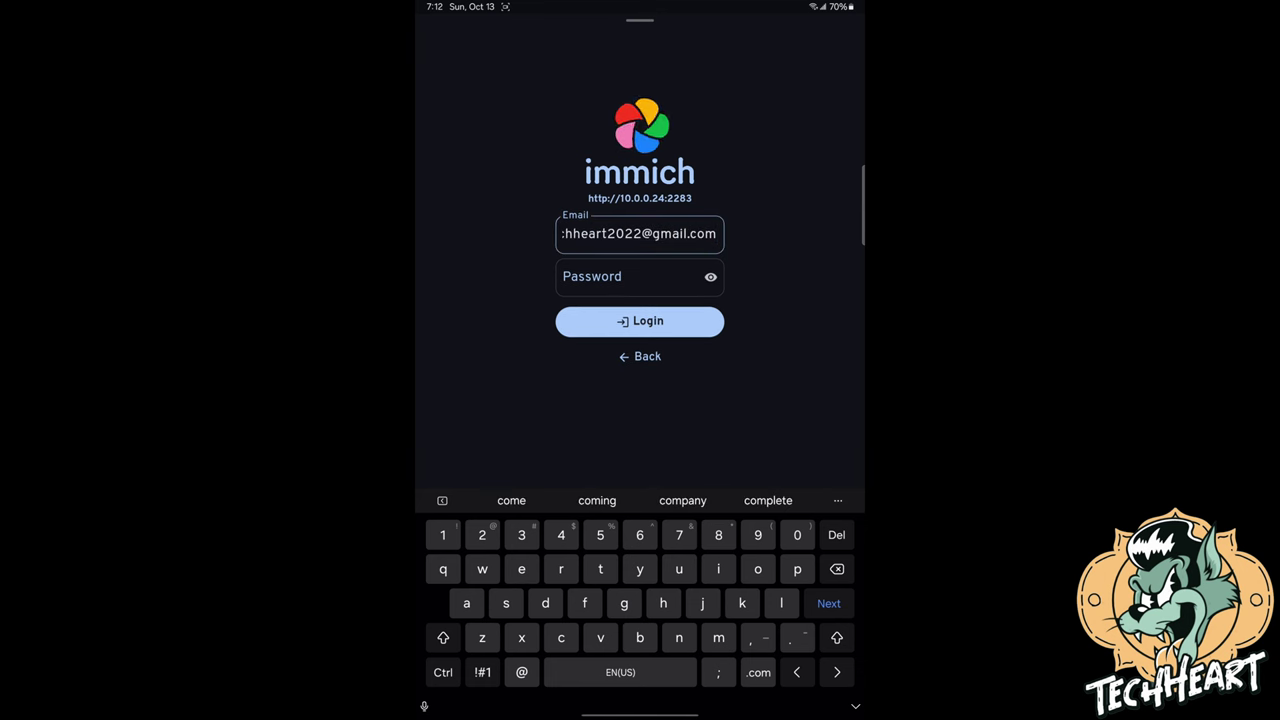
left_click(630, 277)
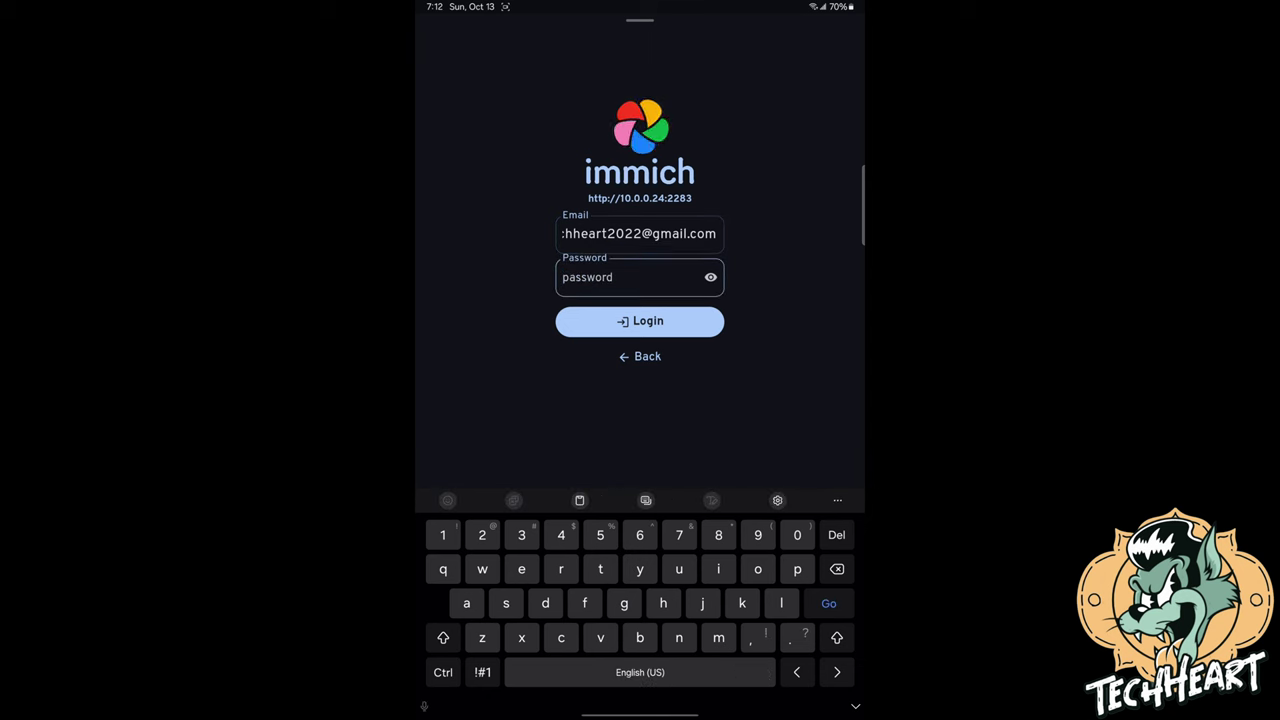
key("ctrl+v")
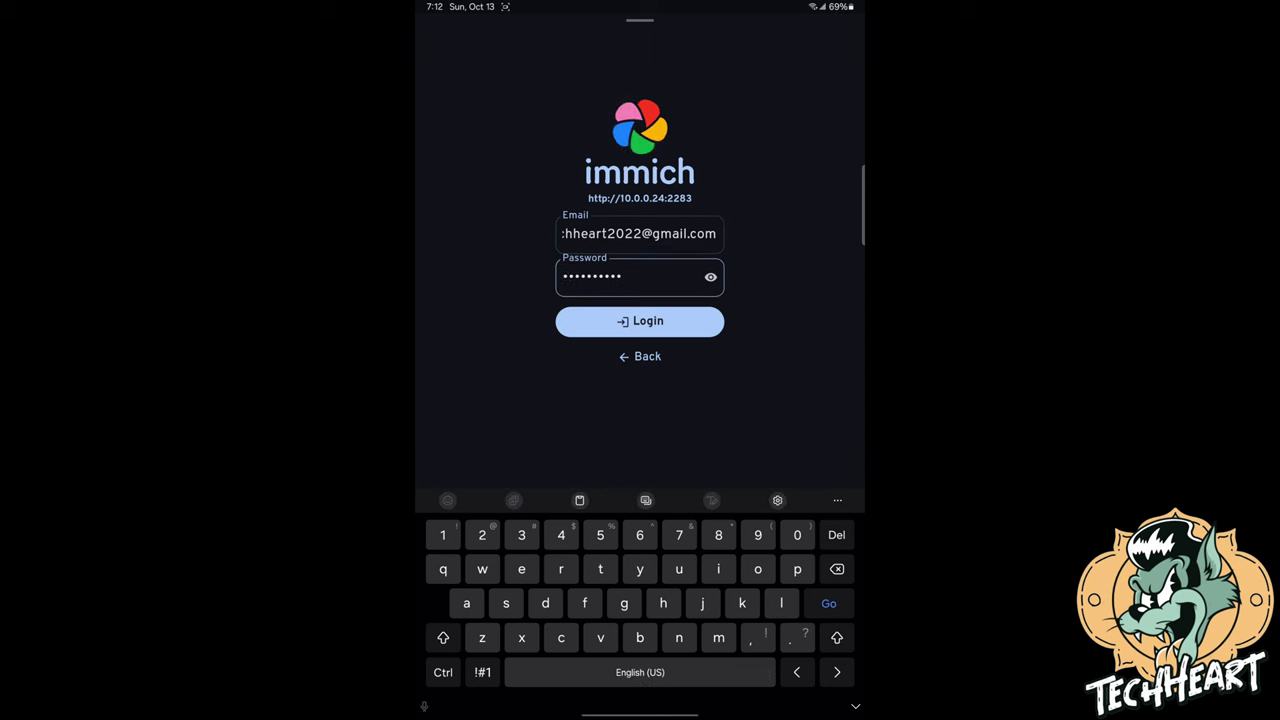
key("Return")
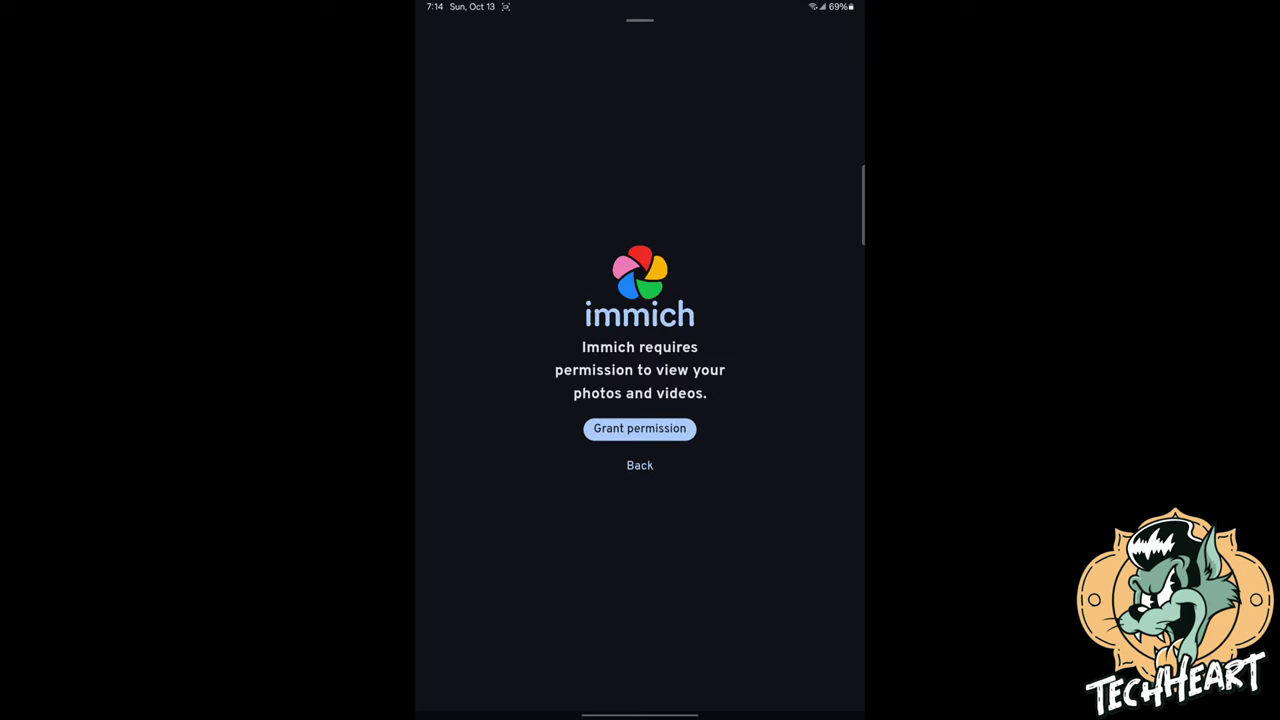
Allow the app access to all photos and videos, and turn on Sync albums
left_click(616, 431)
left_click(639, 651)
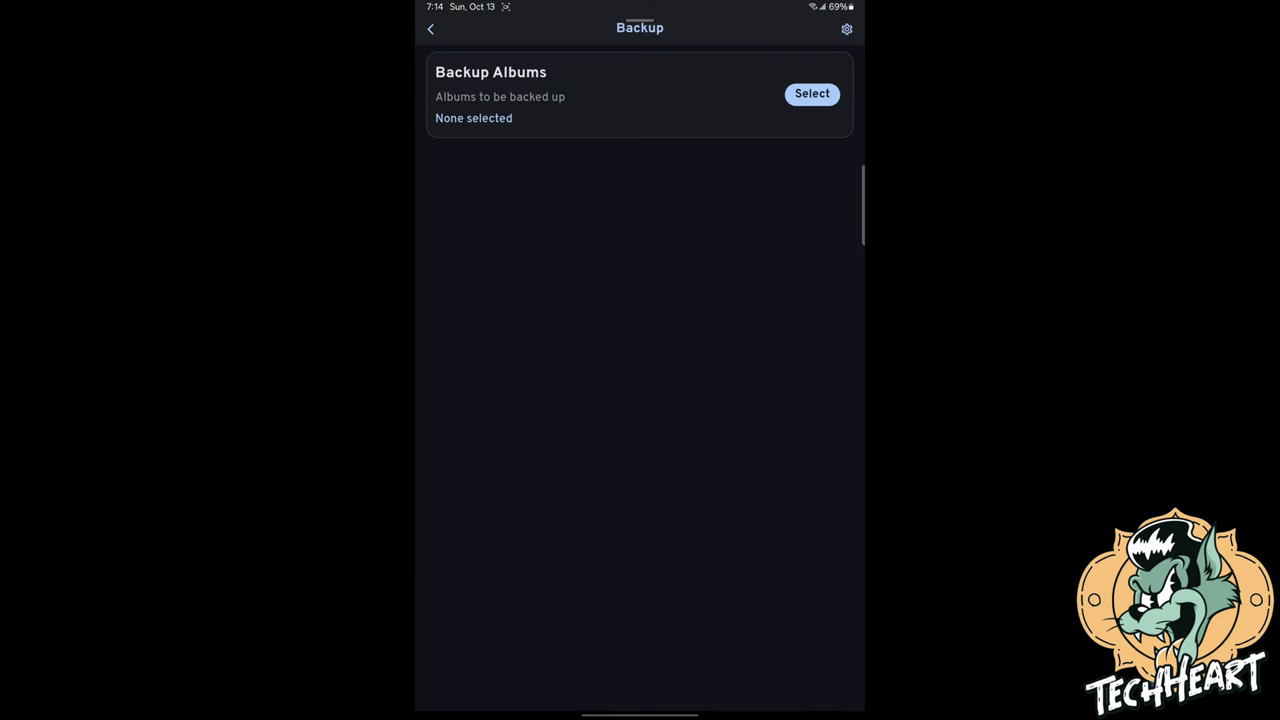
left_click(812, 93)
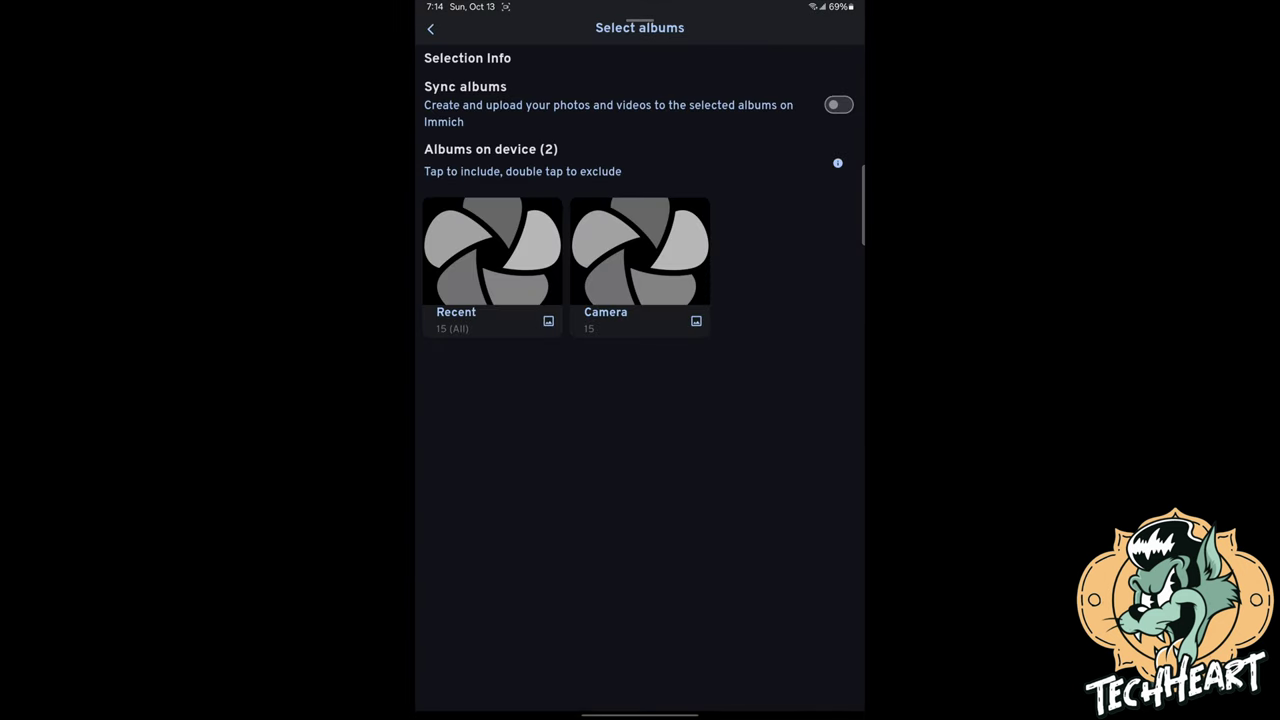
left_click(838, 104)
Select the Recent and Camera albums for backup and start the backup
left_click(502, 252)
left_click(642, 299)
left_click(430, 28)
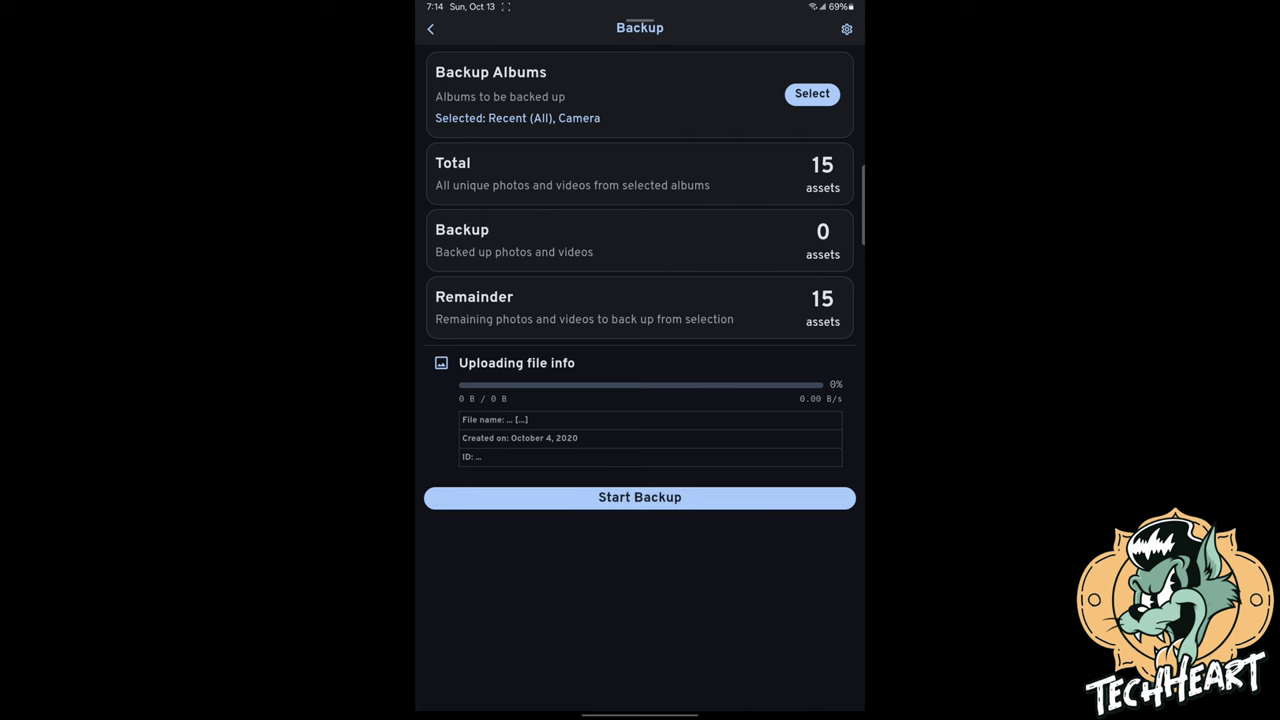
left_click(640, 497)
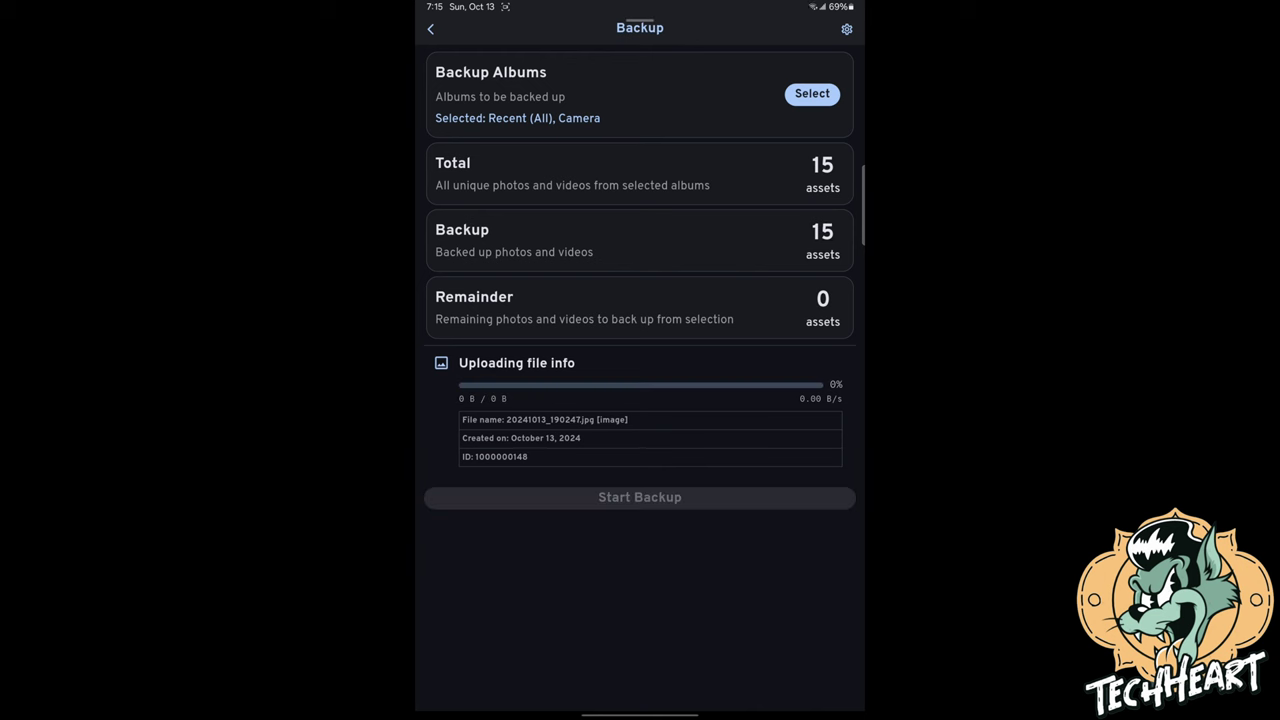
Enable foreground backup and the background service, accept the battery notice, then return to Backup
left_click(846, 29)
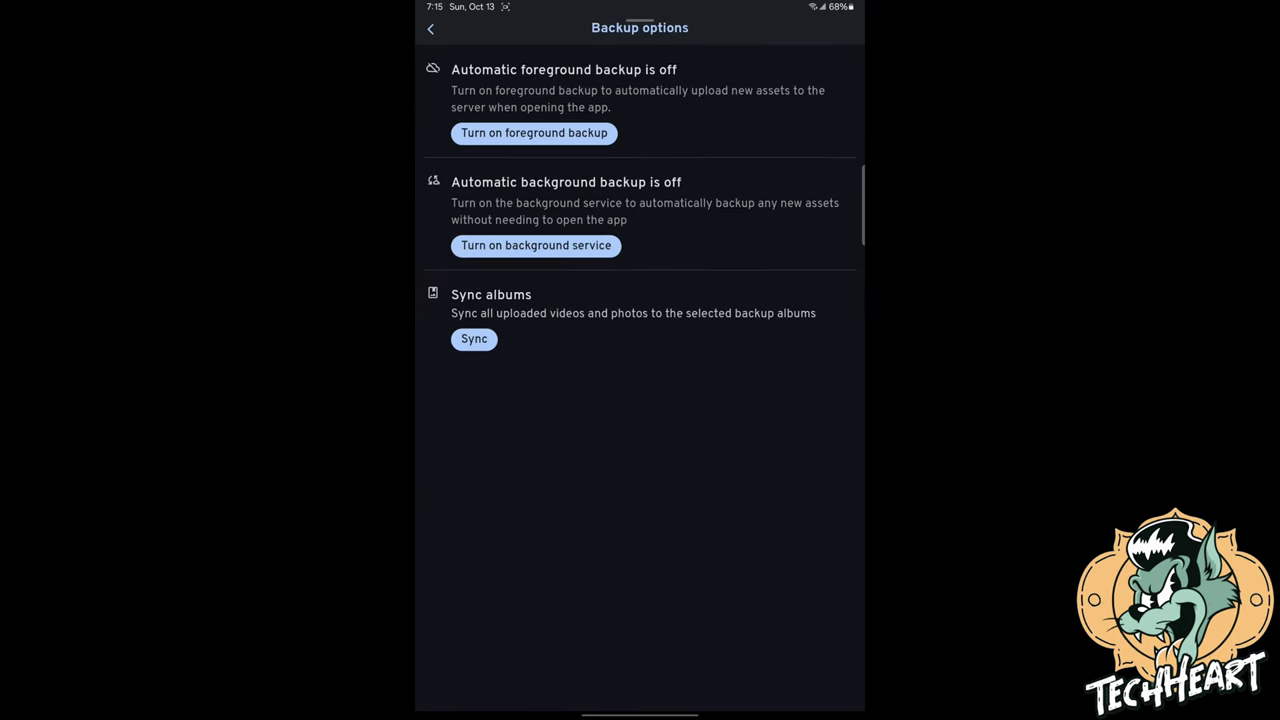
left_click(534, 132)
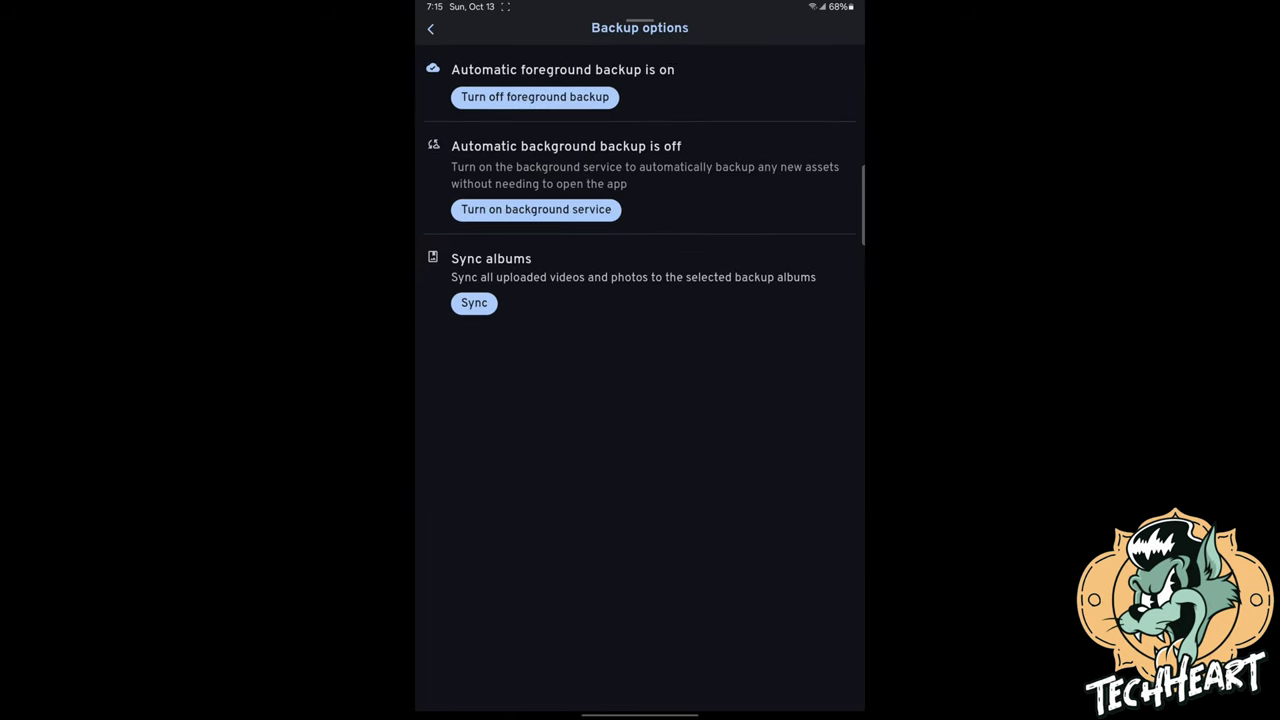
left_click(536, 209)
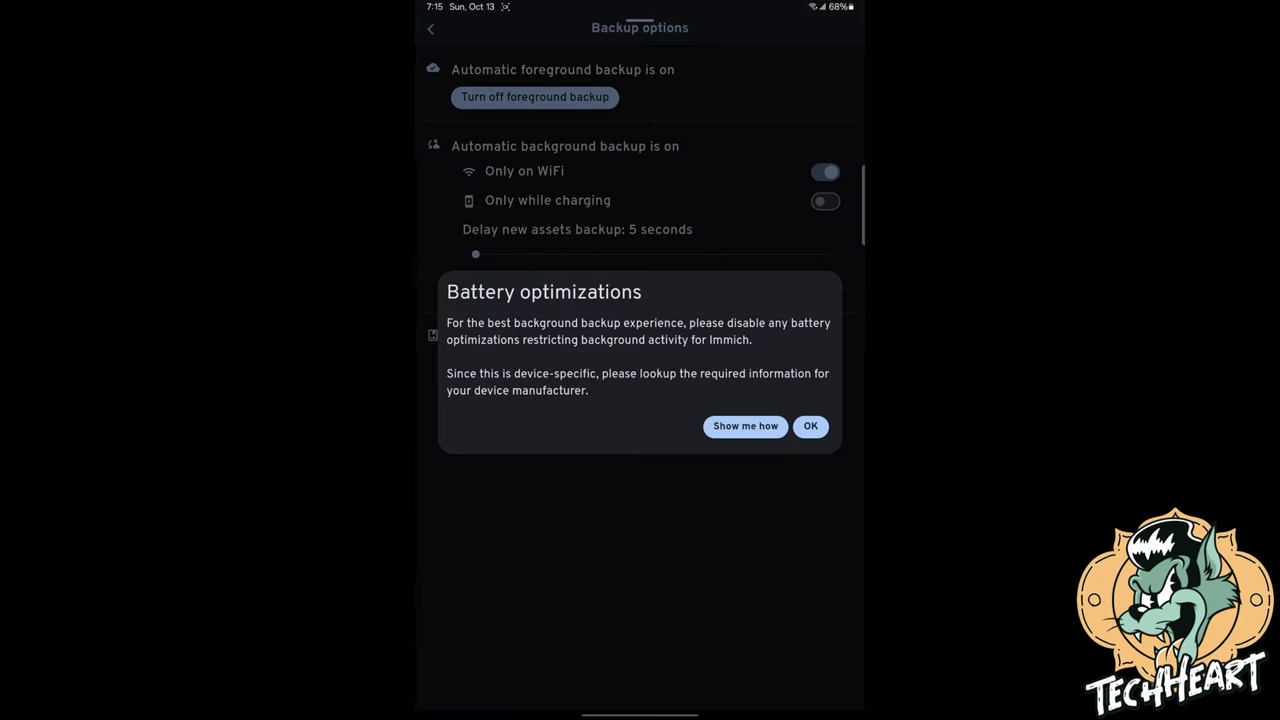
left_click(810, 426)
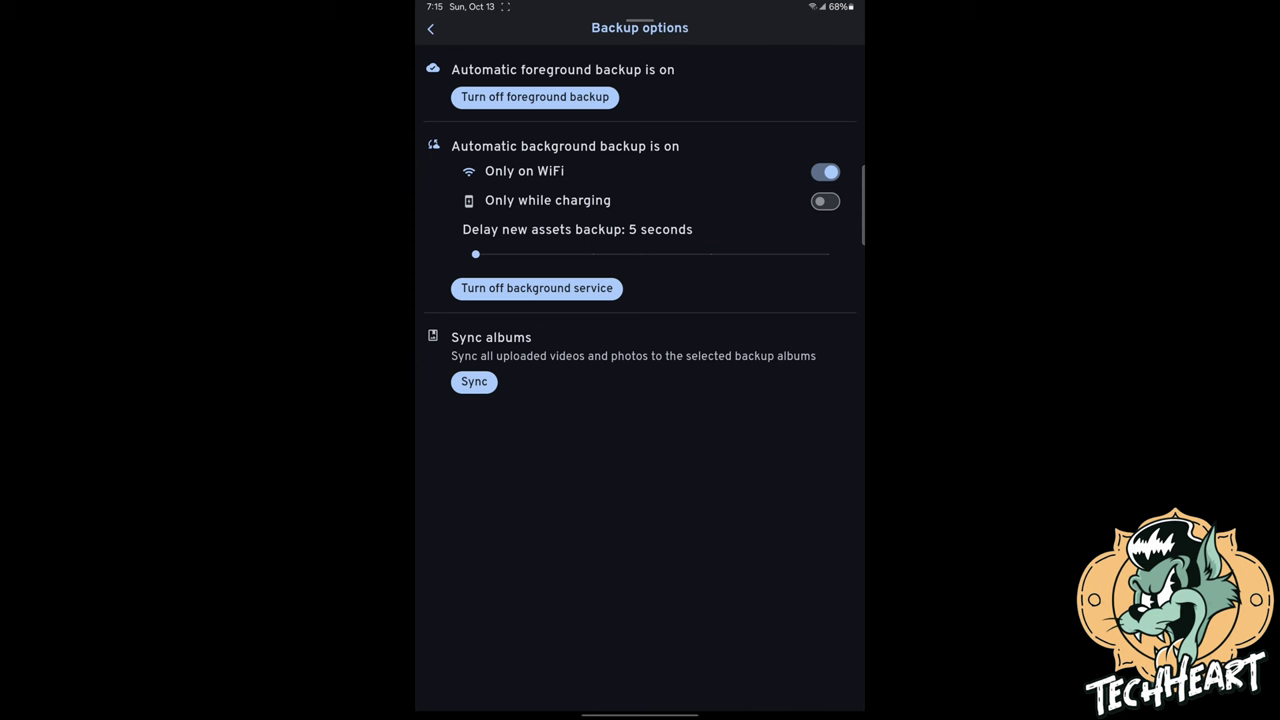
key("Escape")
Launch Camera from the tablet's app search and take a photo of the laptop
left_click_drag(640, 714, 640, 450)
left_click_drag(640, 300, 640, 500)
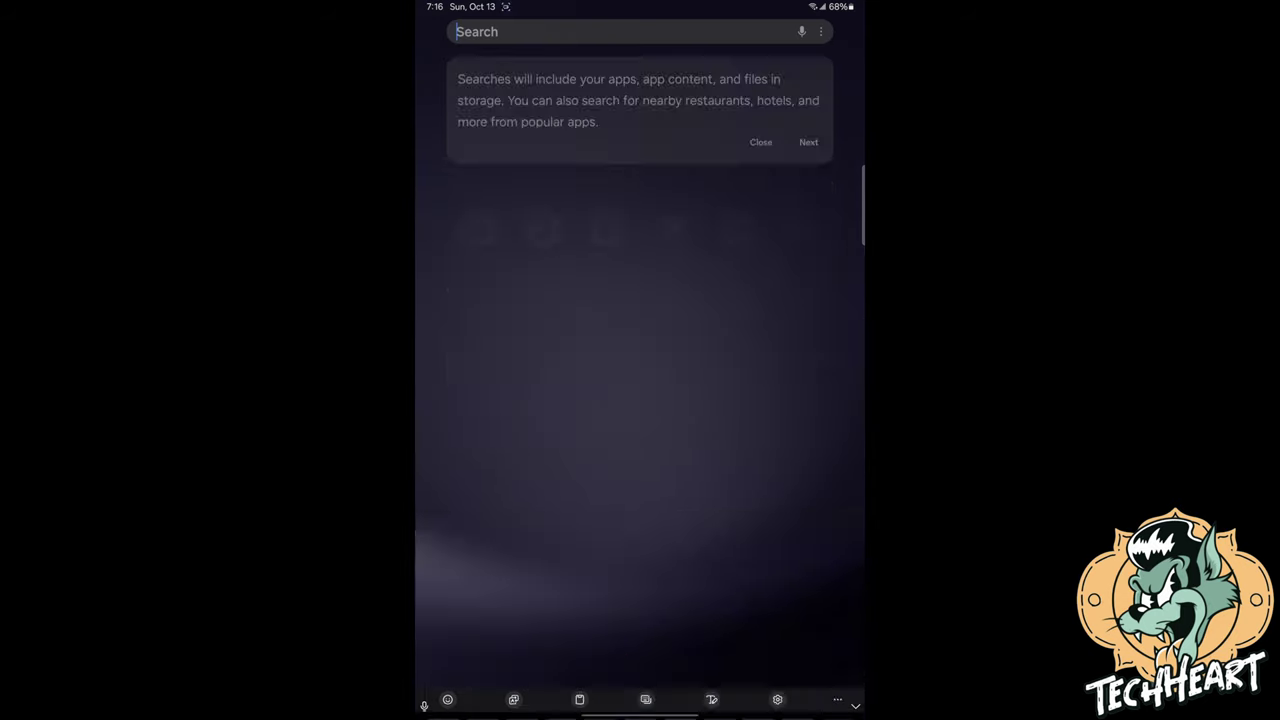
type("cam")
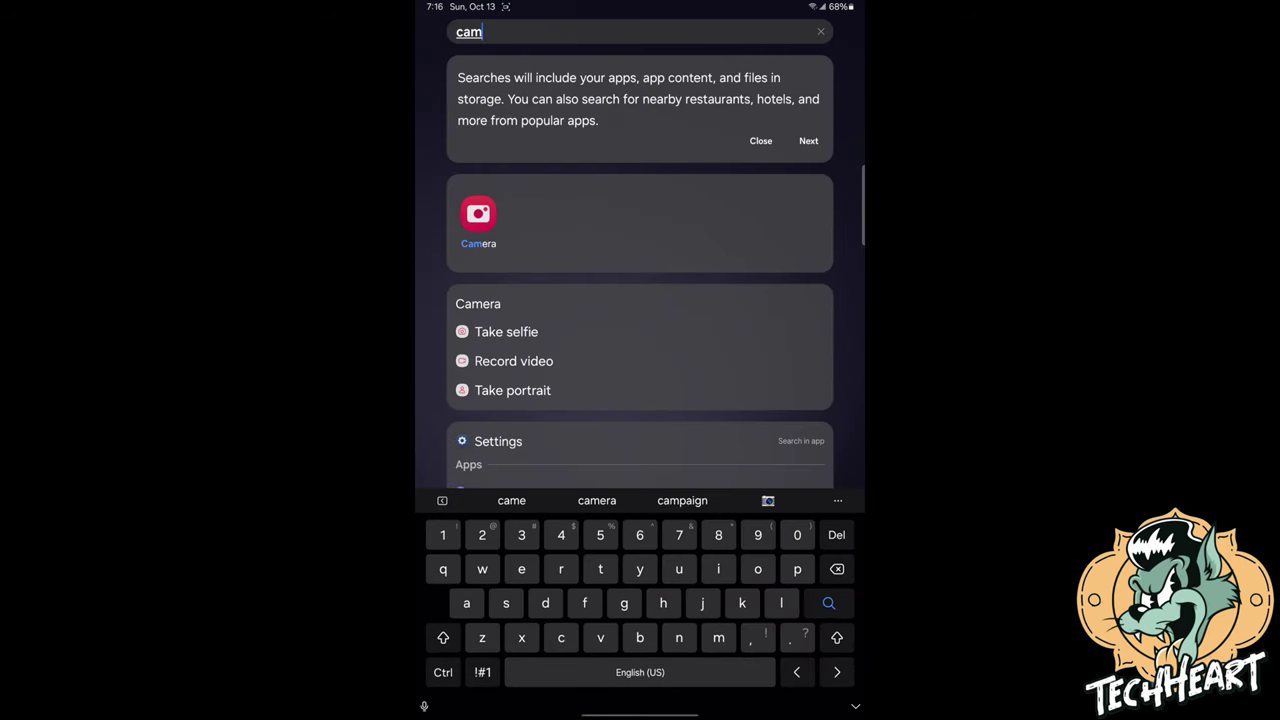
left_click(477, 214)
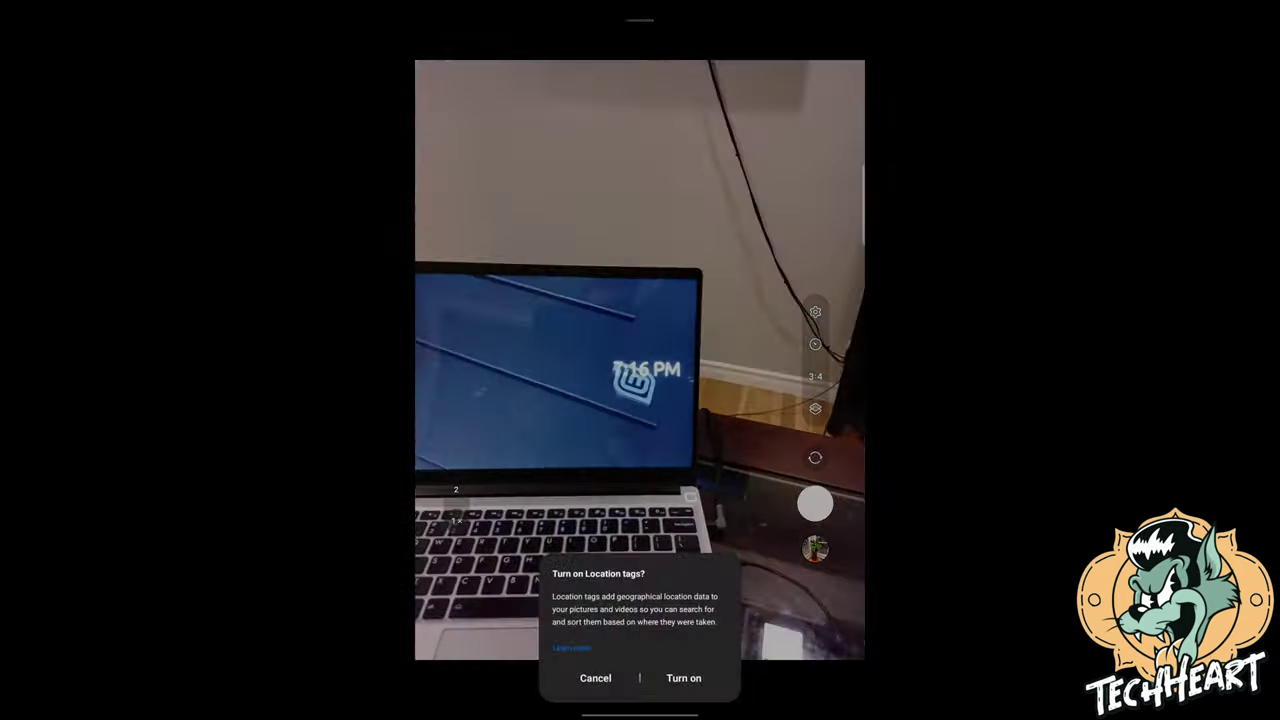
Close Camera, confirm Immich shows 16 of 16 assets backed up, then go Home
left_click_drag(640, 715, 640, 560)
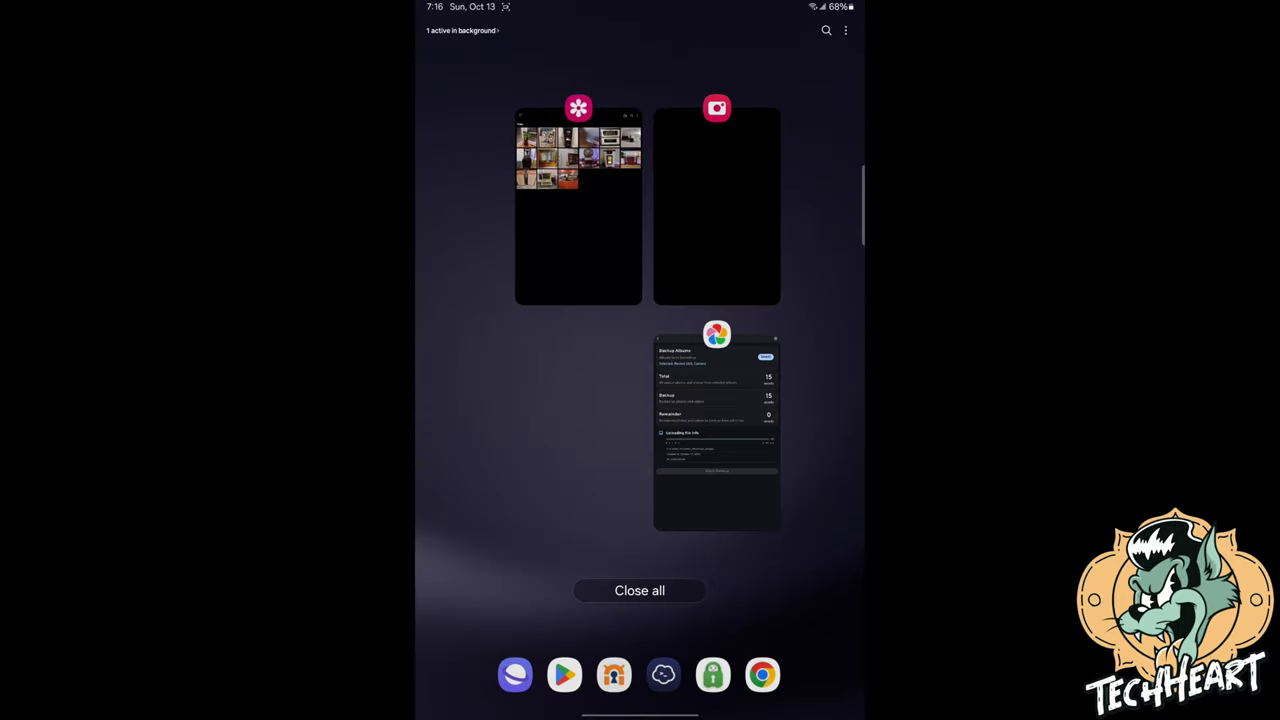
left_click_drag(717, 210, 717, 40)
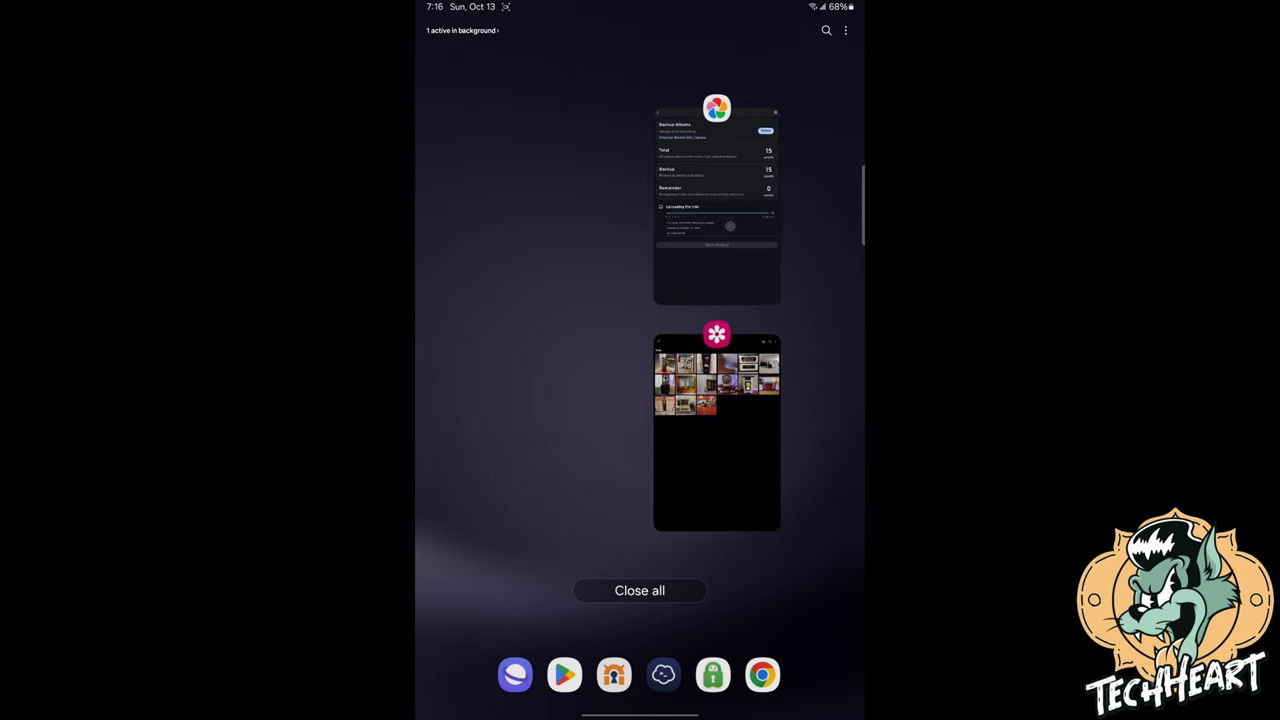
left_click(717, 200)
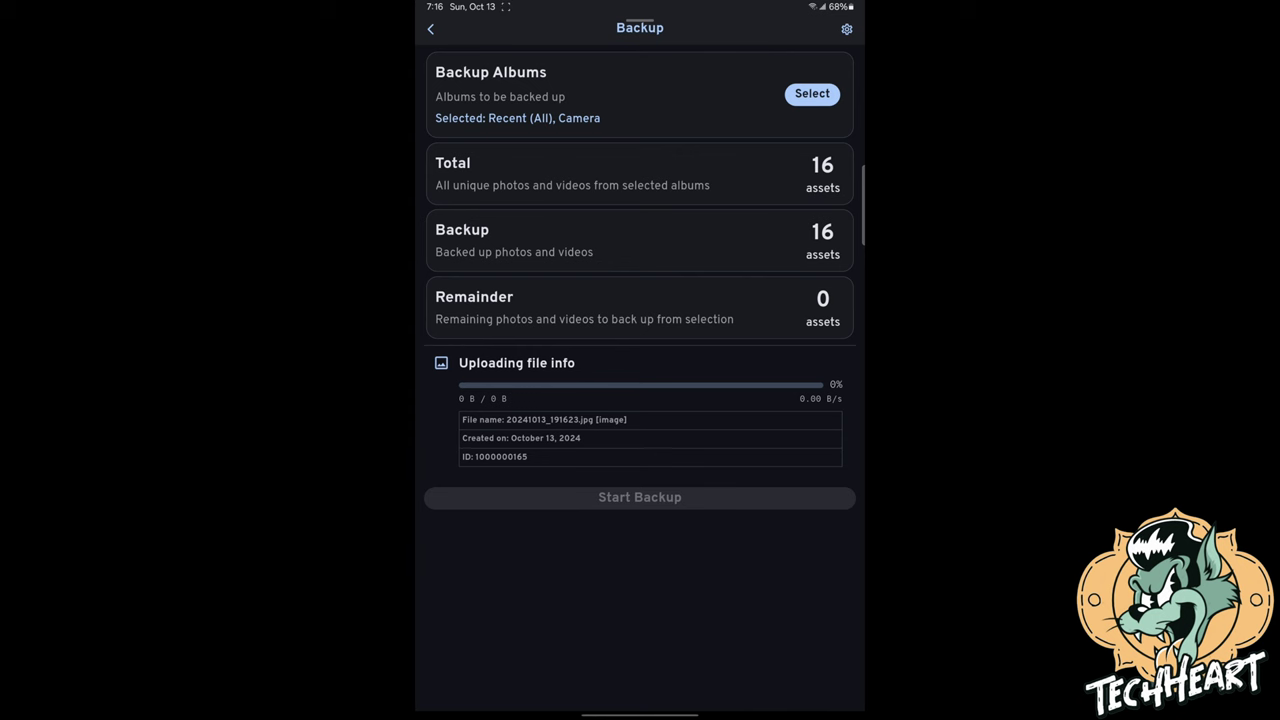
left_click_drag(650, 678, 646, 609)
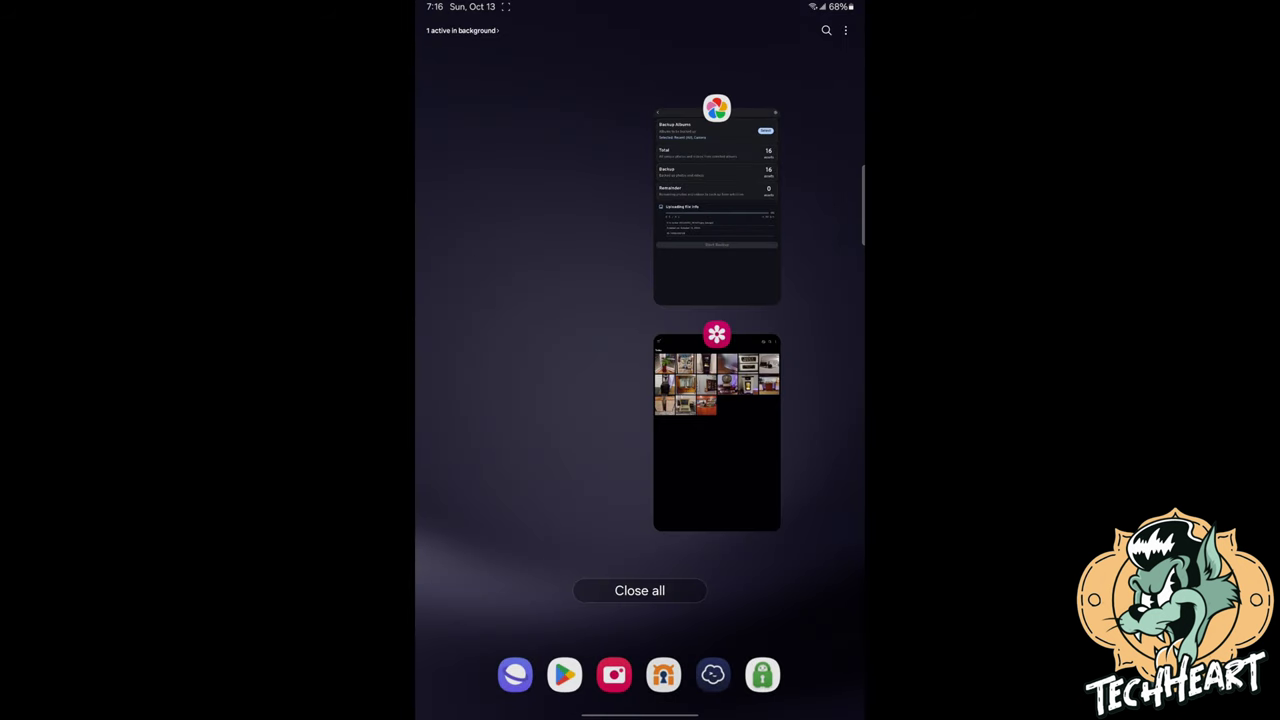
left_click(639, 590)
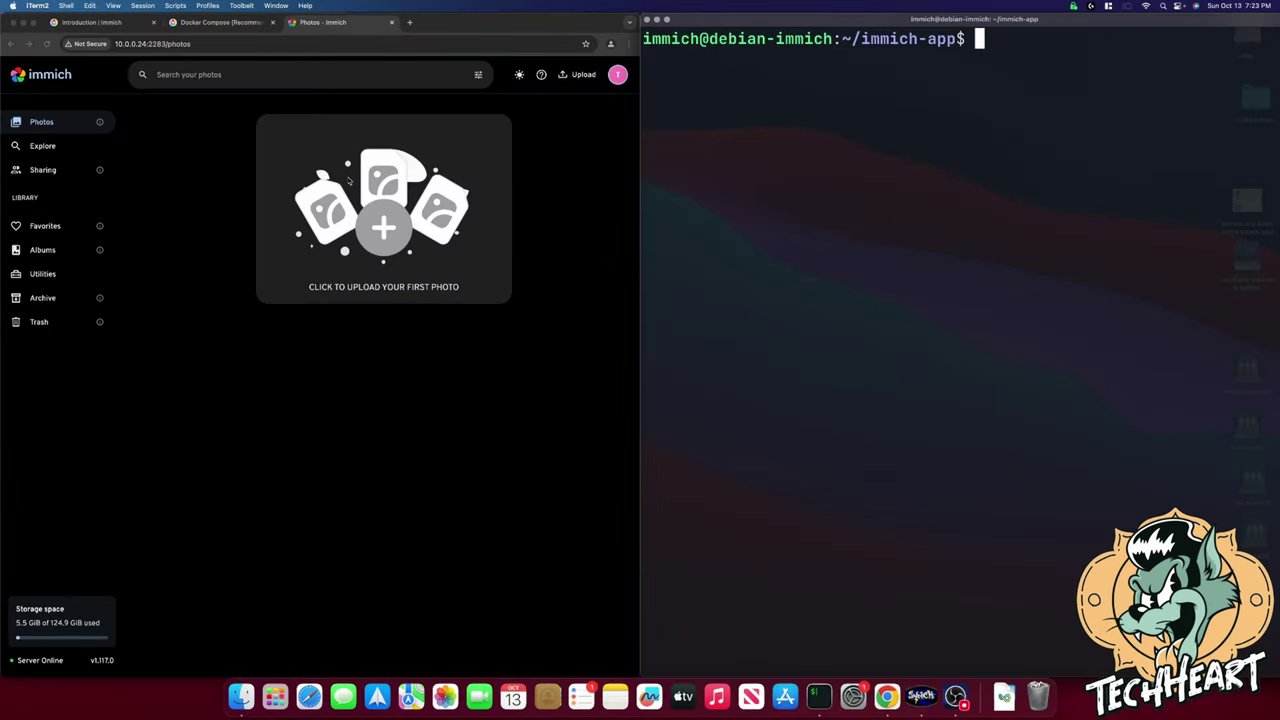
Reload the Immich timeline, view the new laptop photo, and select the first item
left_click(47, 44)
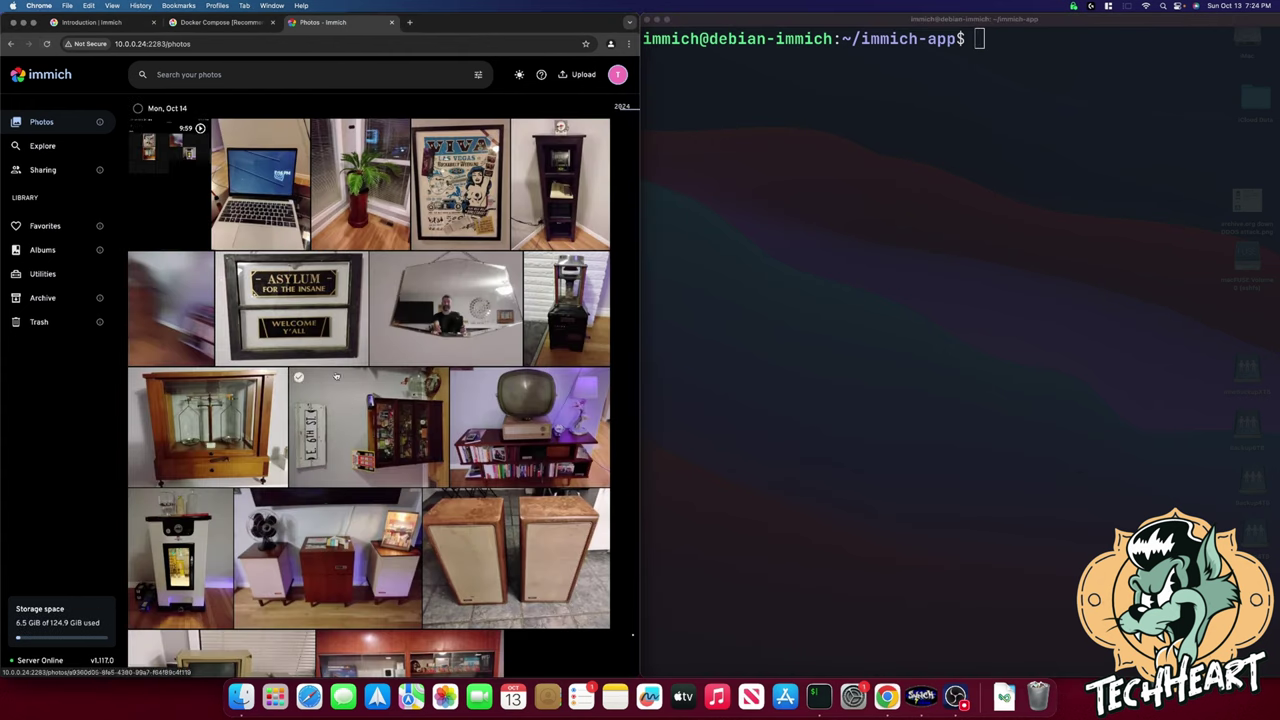
left_click(291, 216)
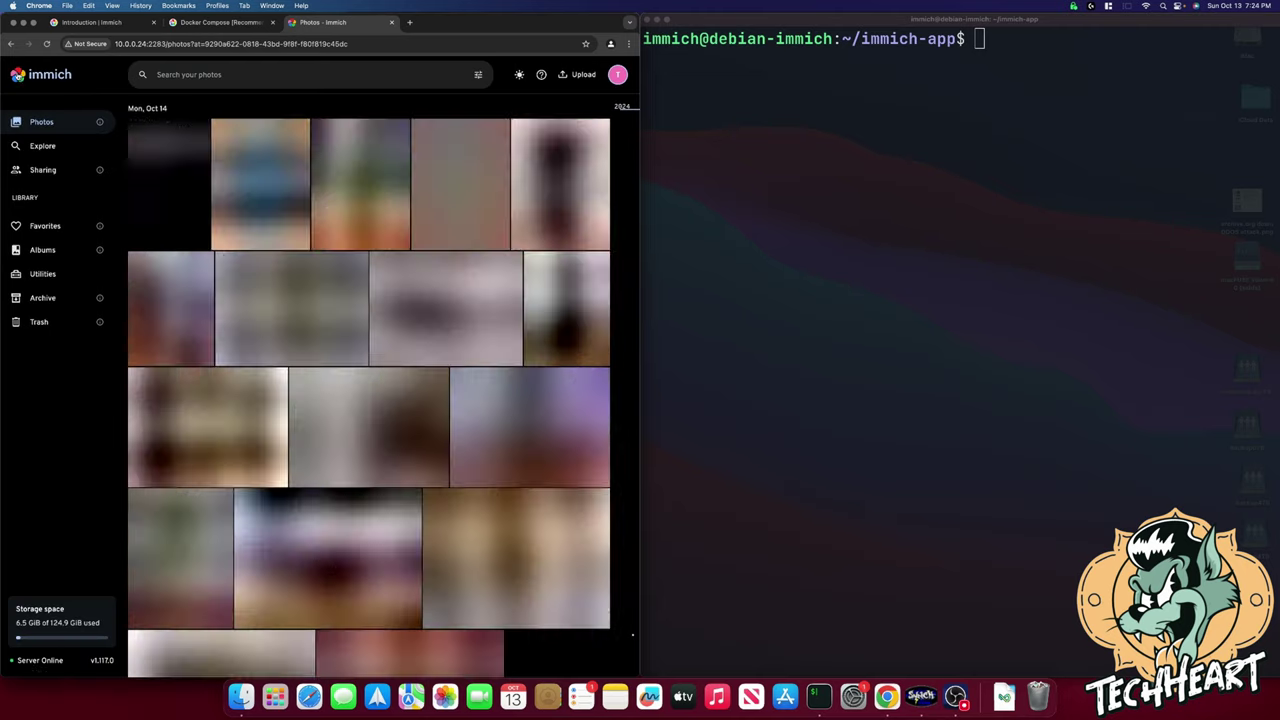
left_click(17, 71)
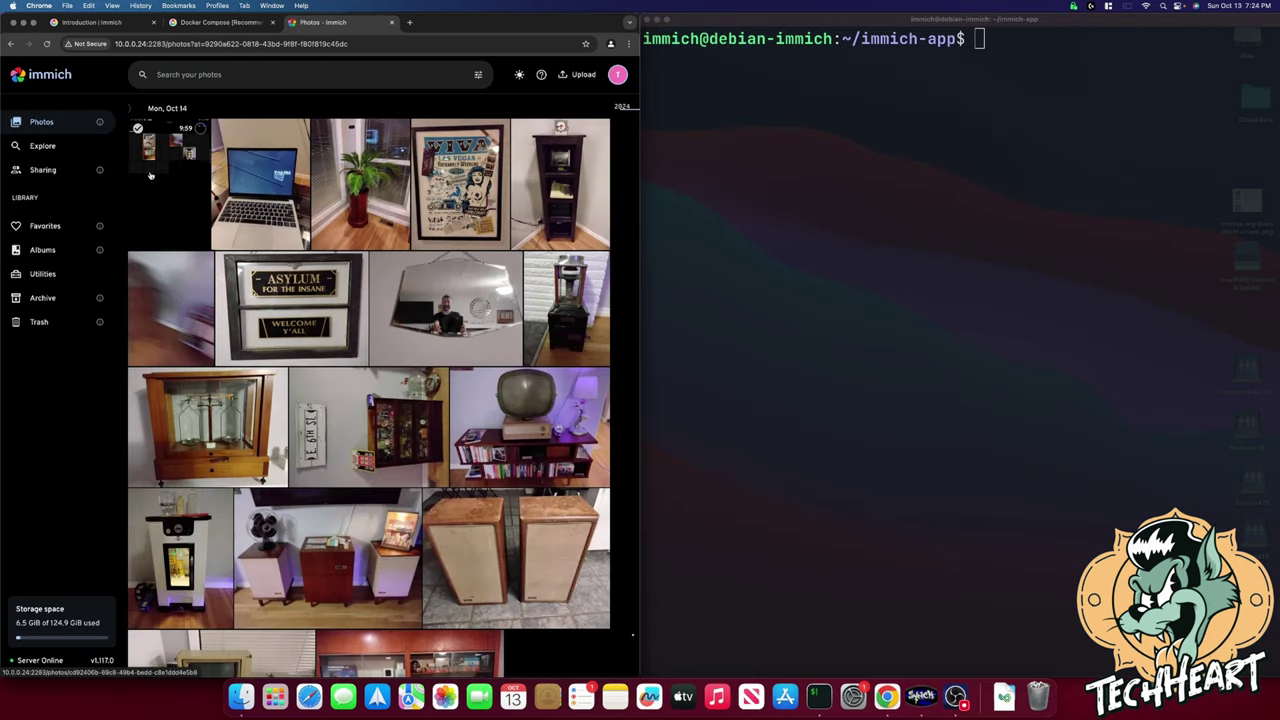
left_click(137, 129)
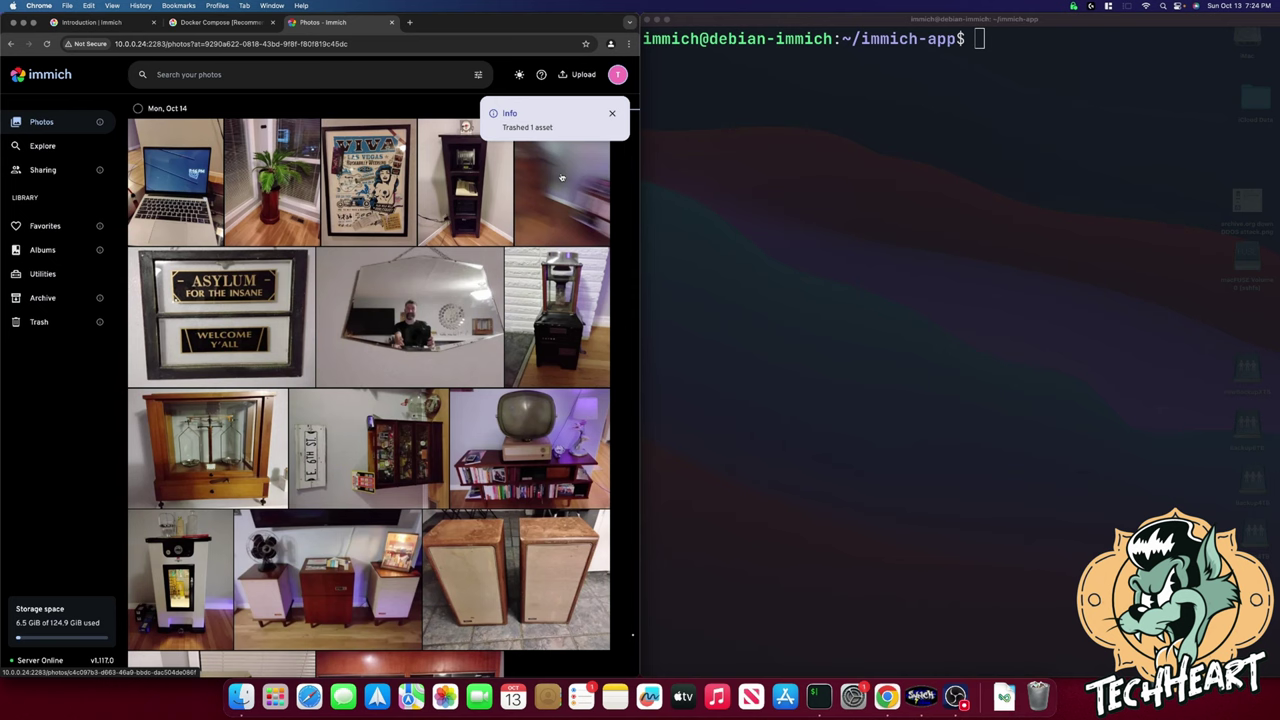
Open the wall-cabinet photo full size and advance through the next two photos
scroll(336, 415, "down", 3)
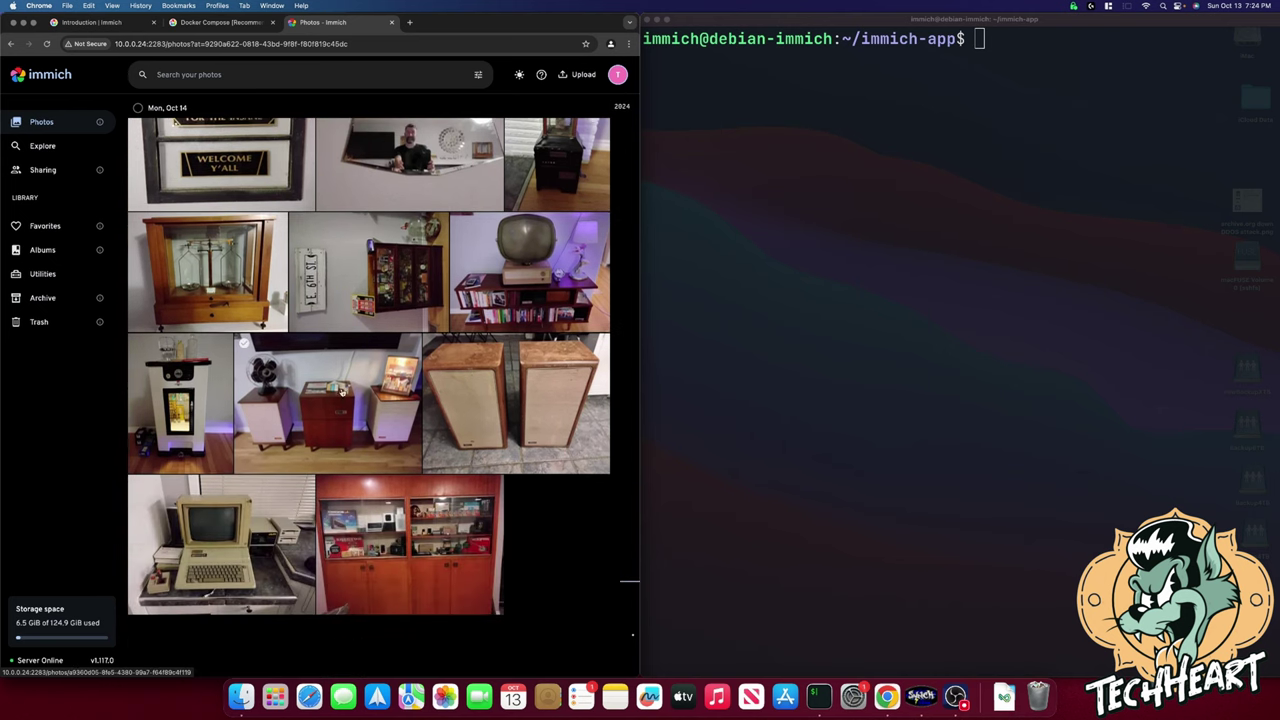
left_click(379, 537)
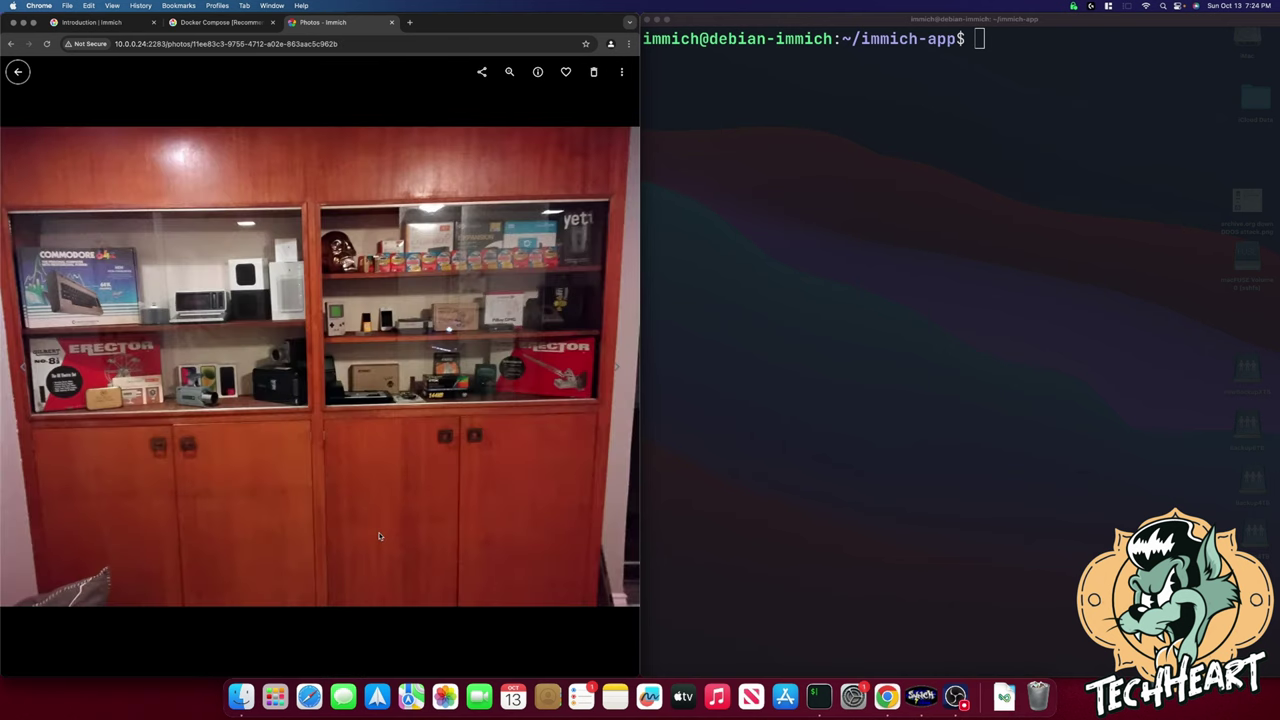
key("Right")
key("Right")
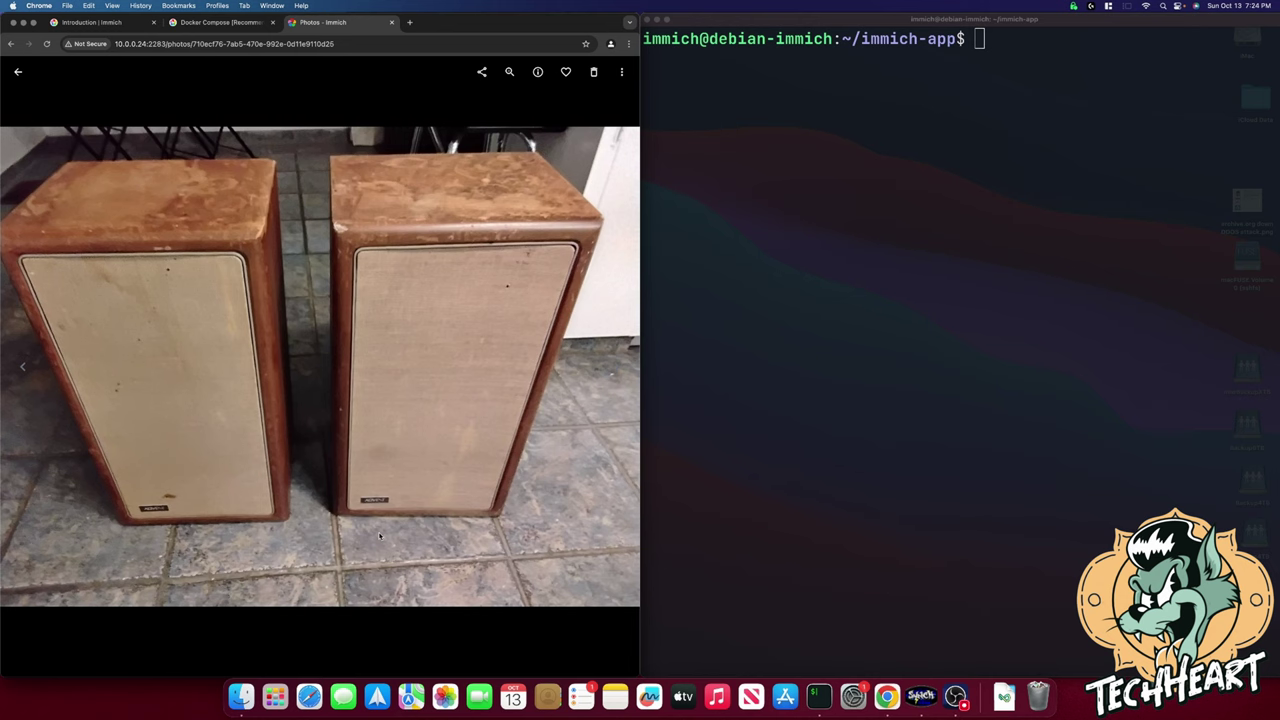
key("Right")
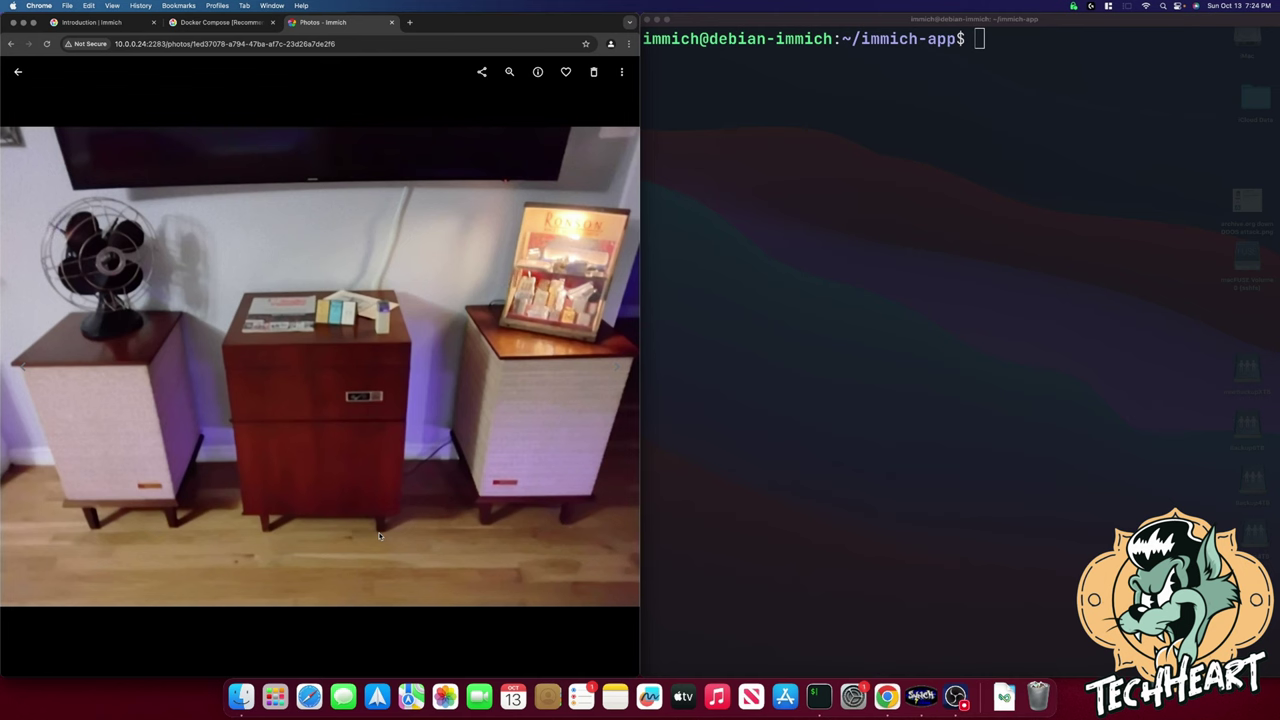
Advance through eleven more uploaded photos, then close the viewer back to the timeline
key("Right")
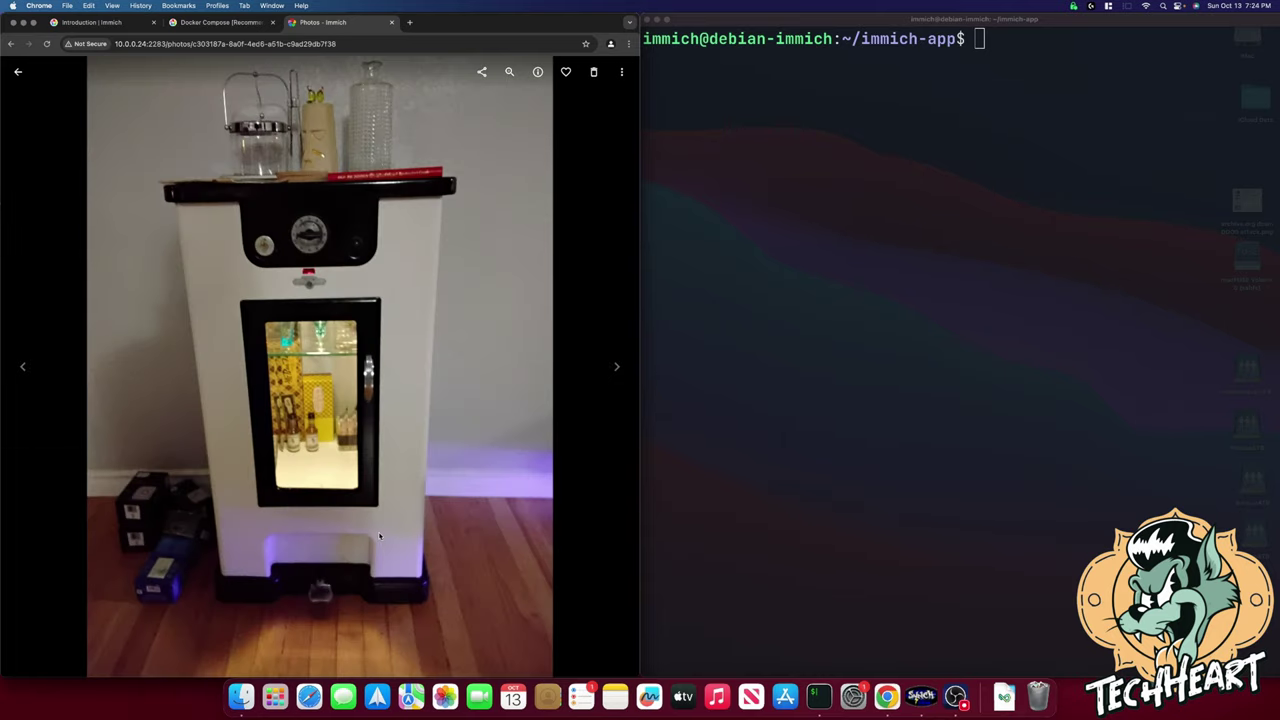
key("Right")
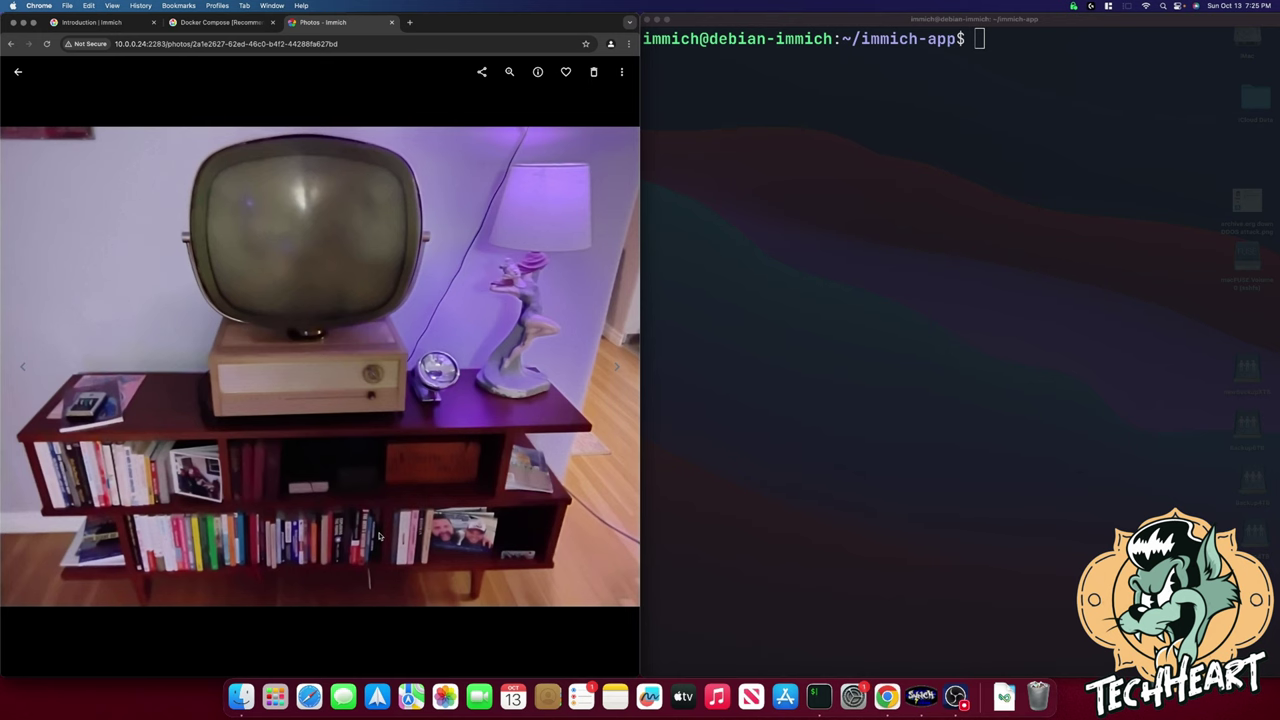
key("Right")
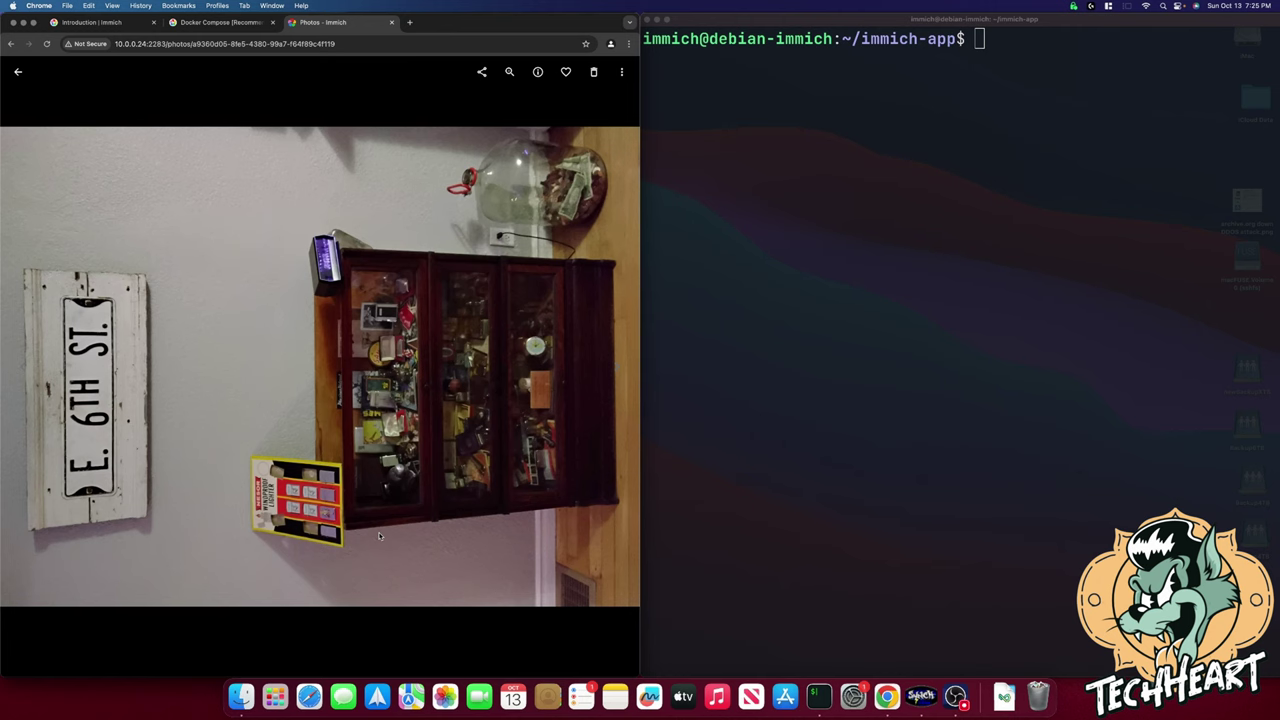
key("Right")
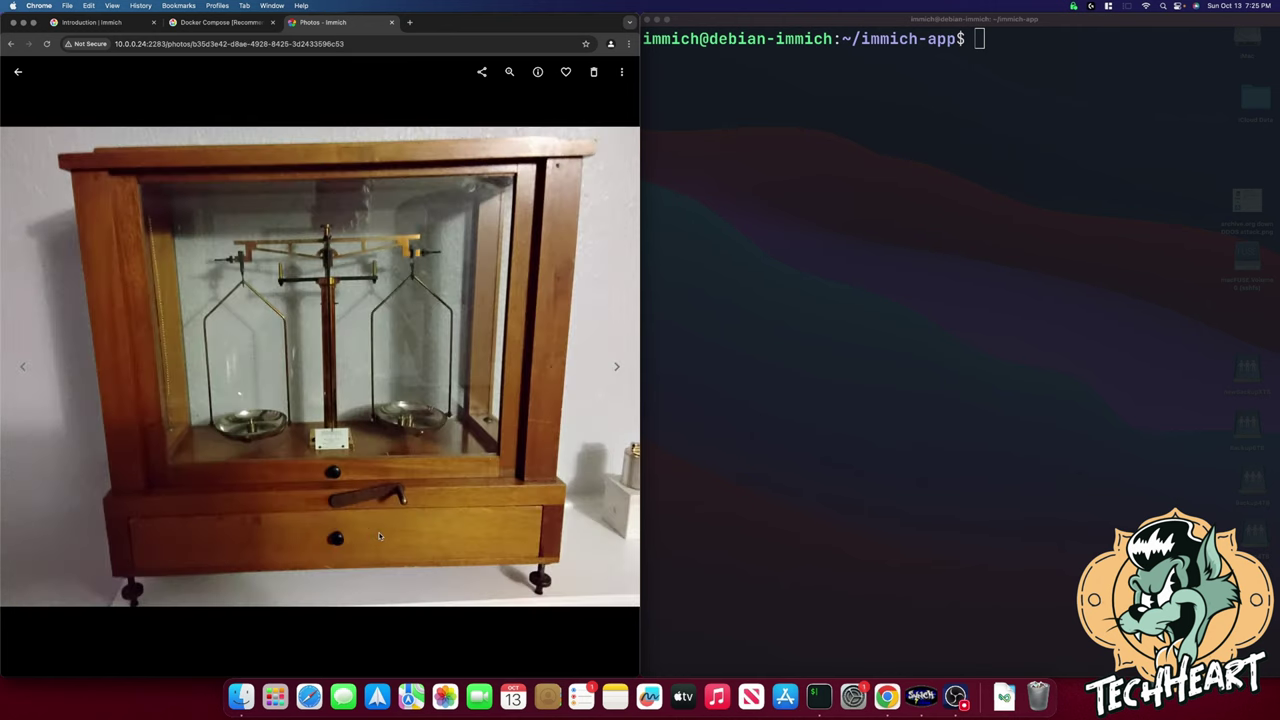
key("Right")
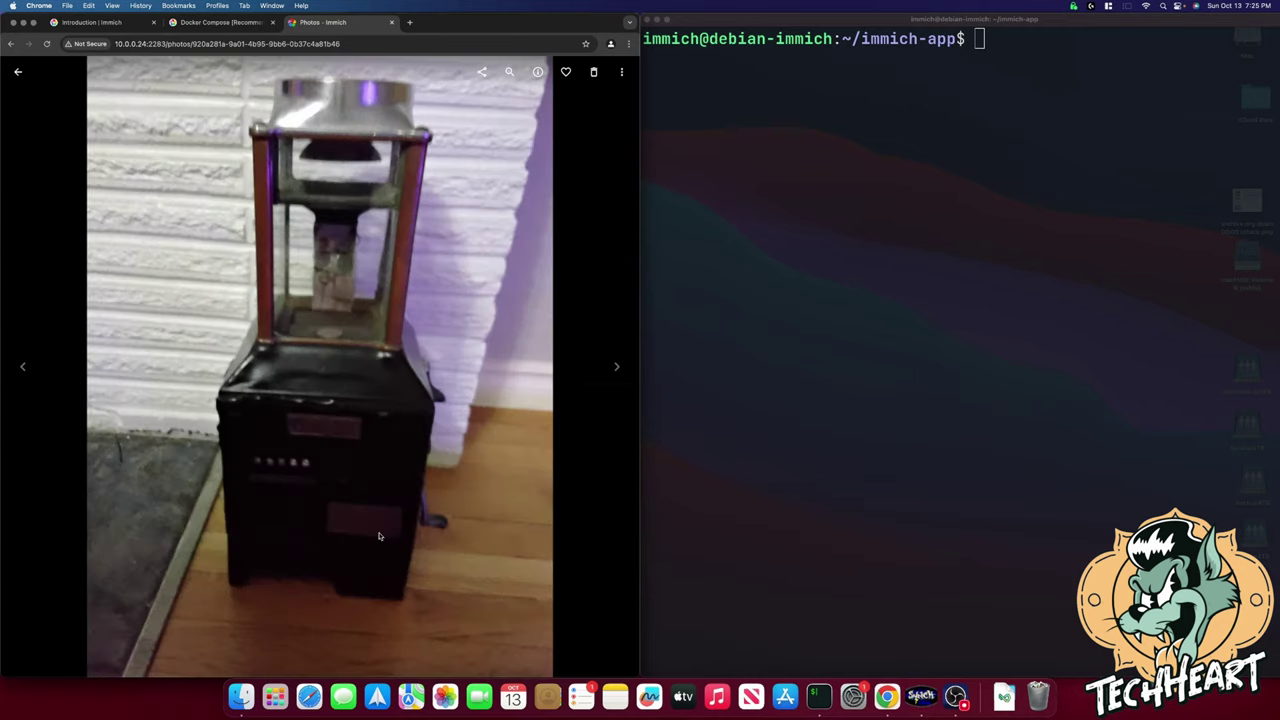
key("Right")
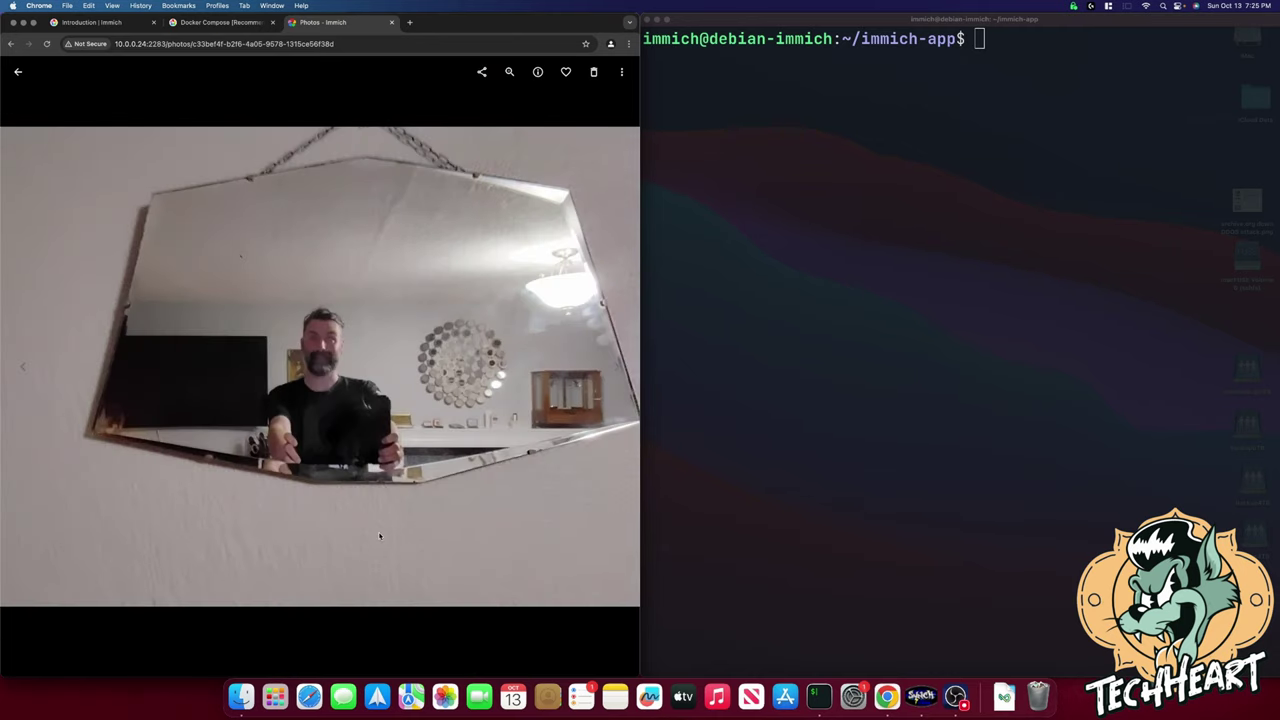
key("Right")
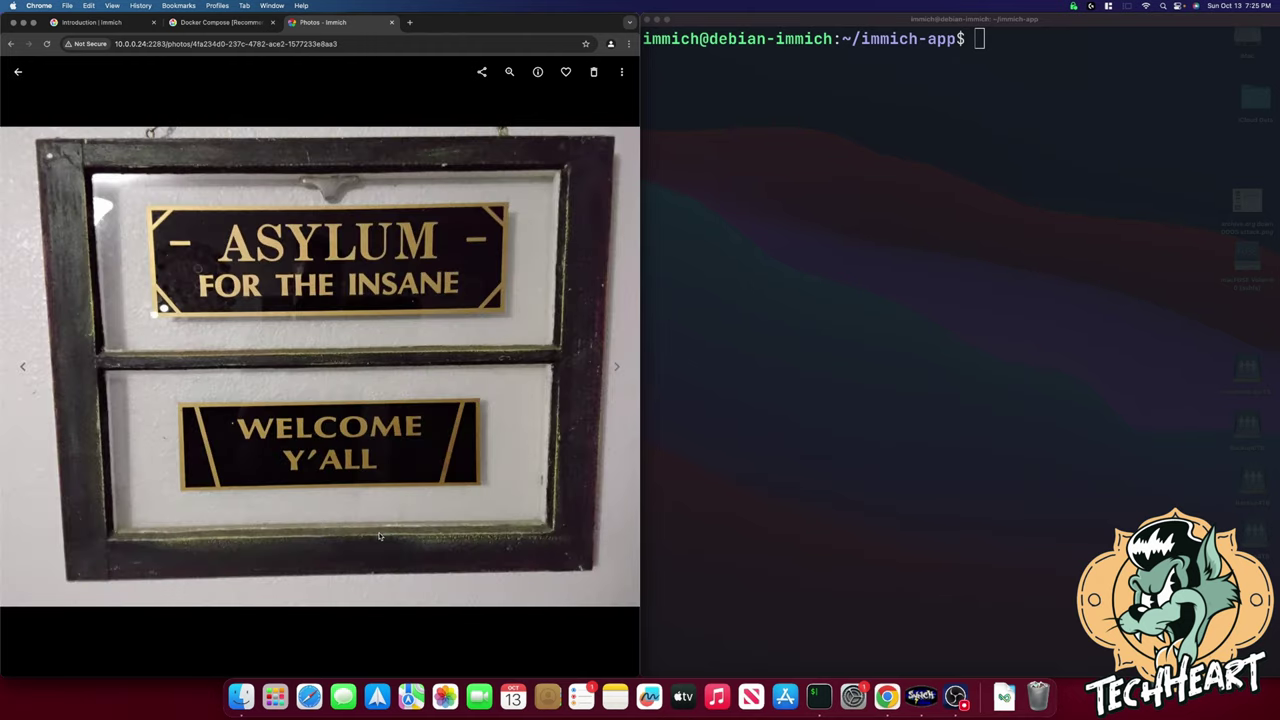
key("Right")
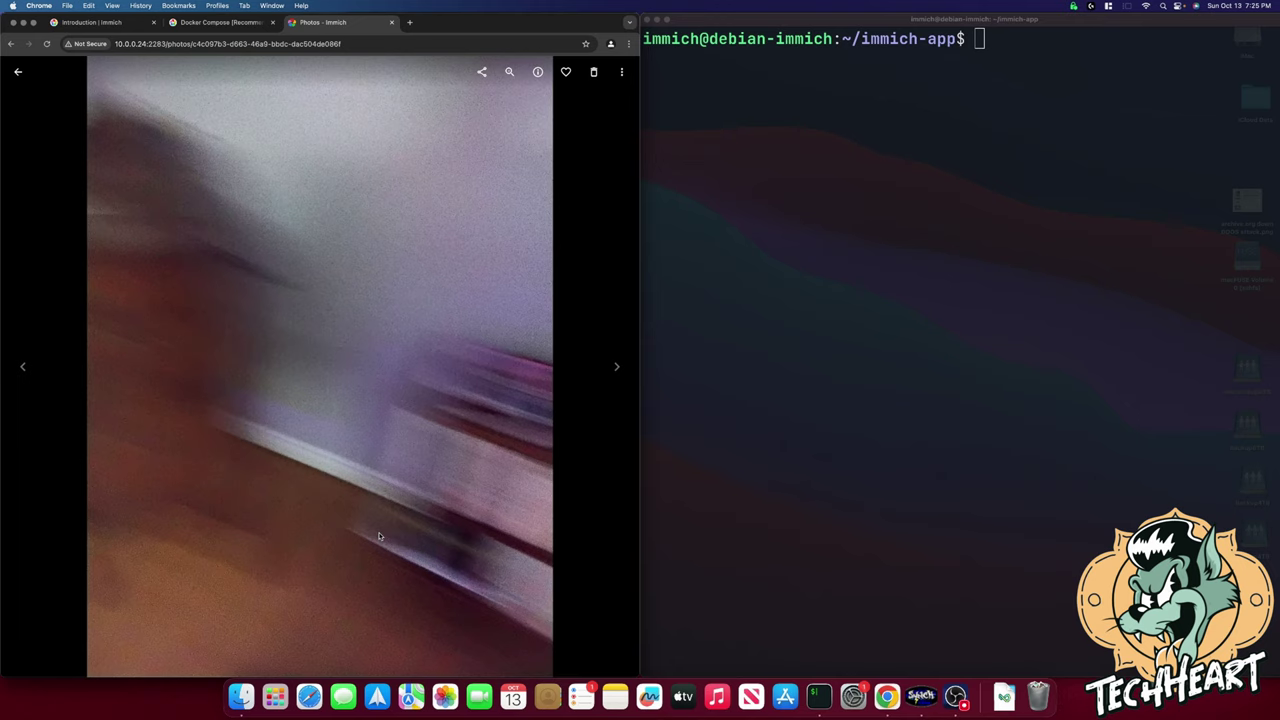
key("Right")
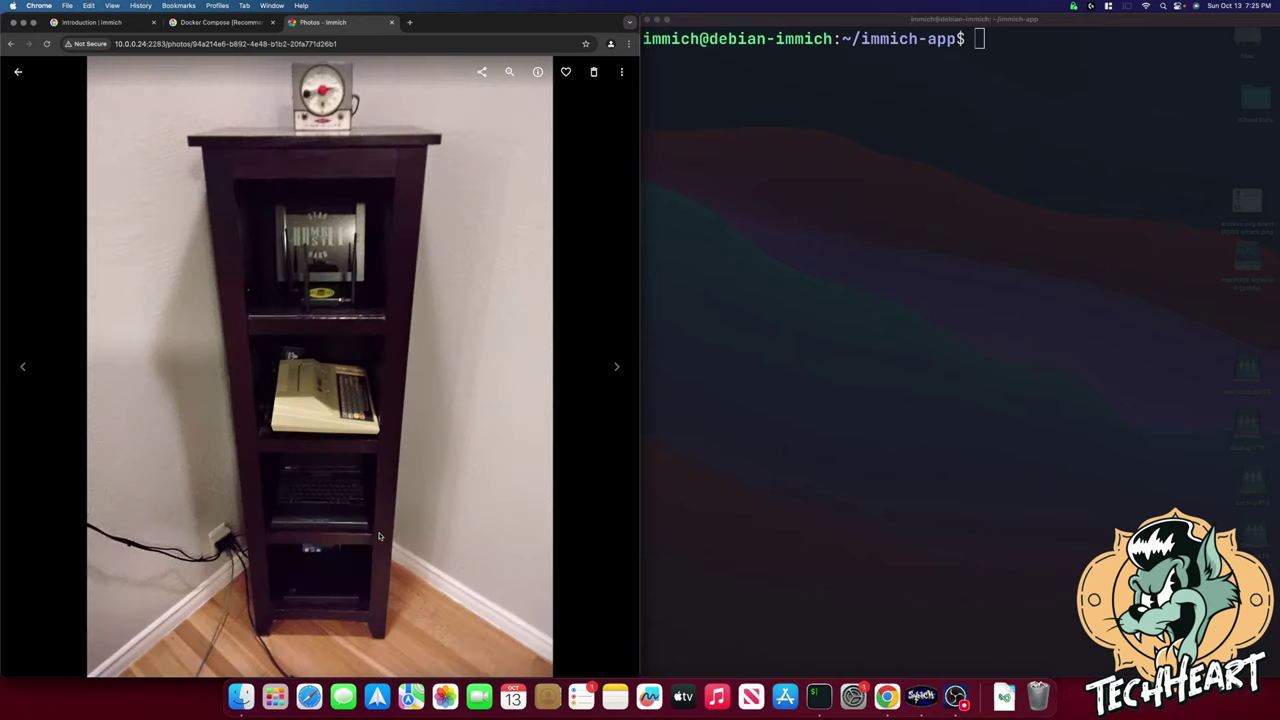
key("Right")
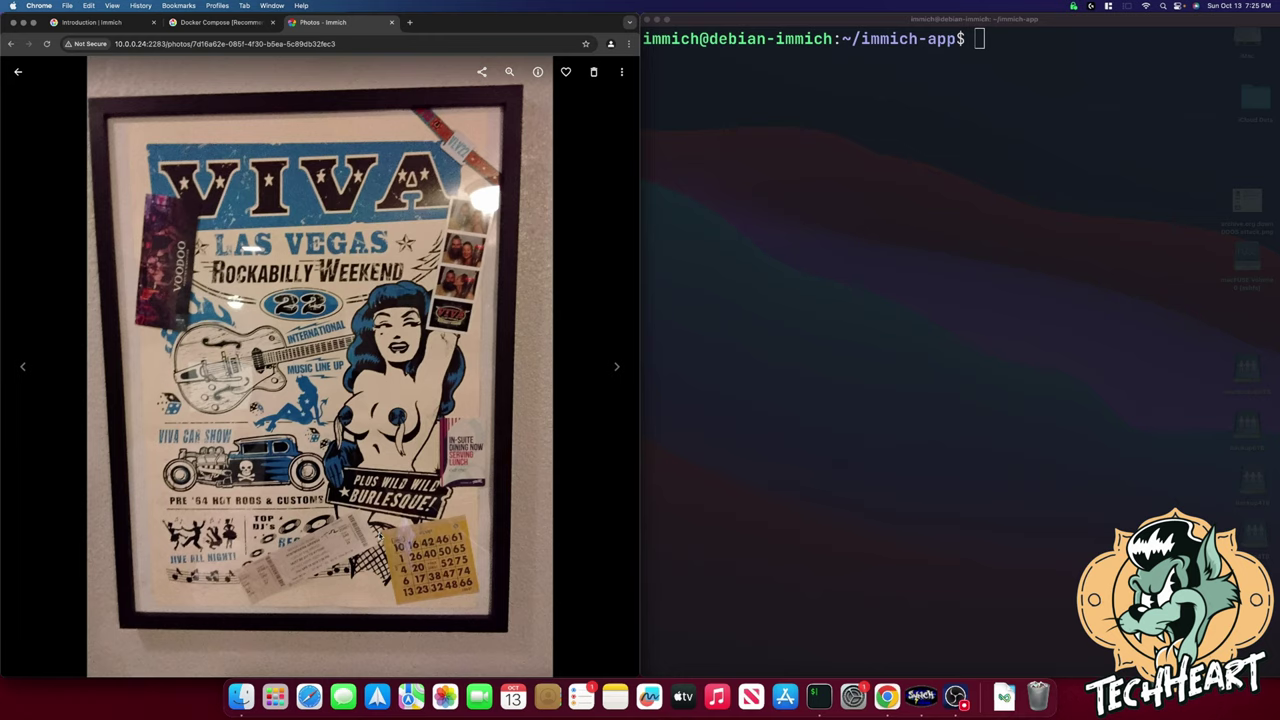
key("Right")
key("Right")
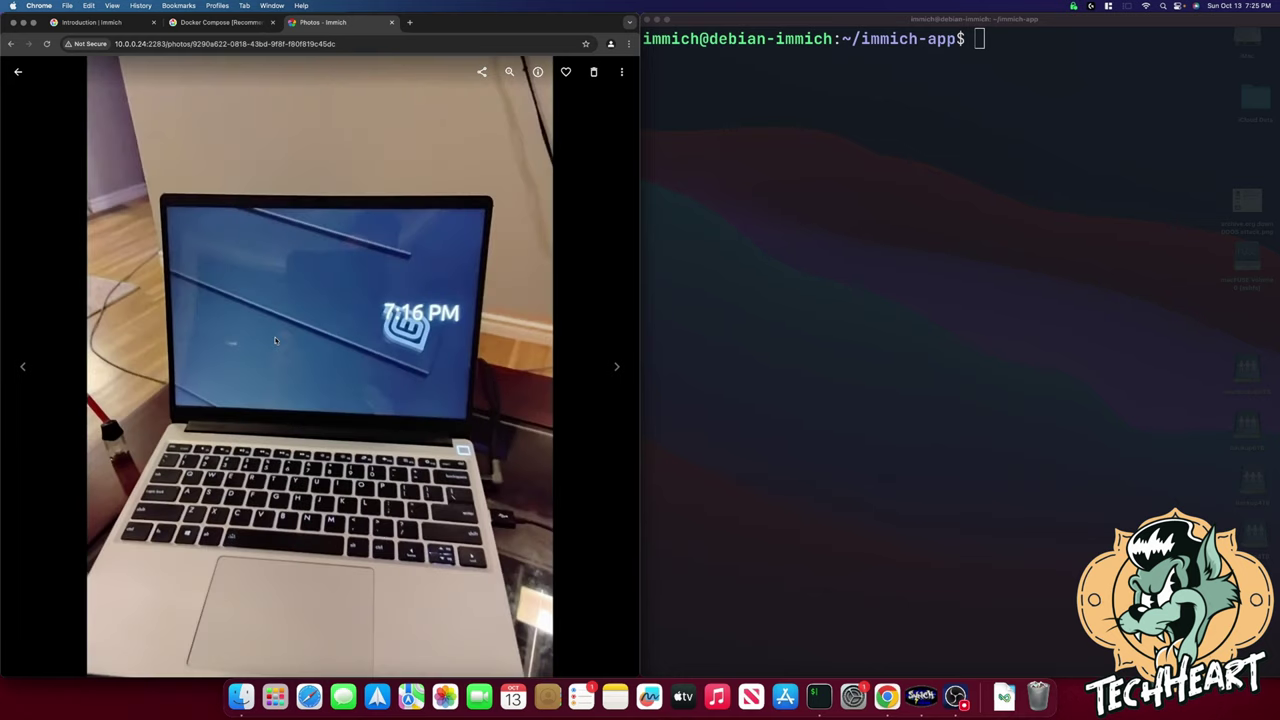
left_click(18, 72)
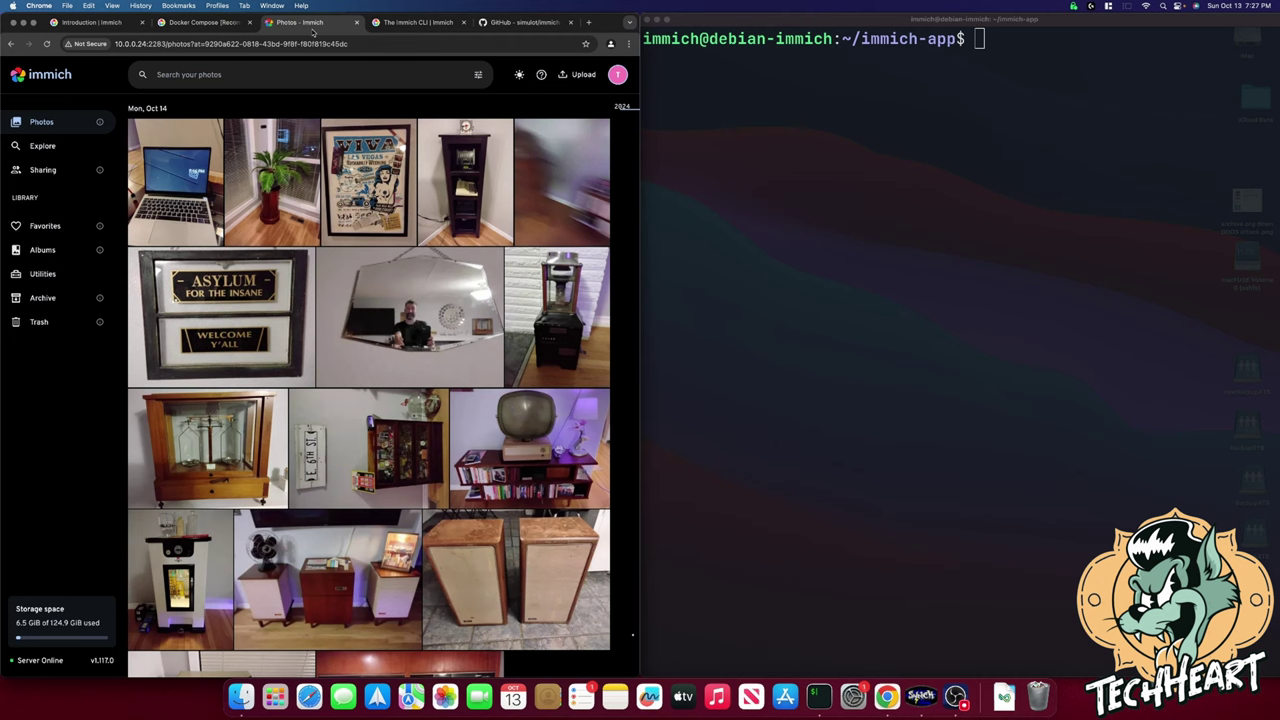
Switch to the 'The Immich CLI' documentation tab
left_click(395, 28)
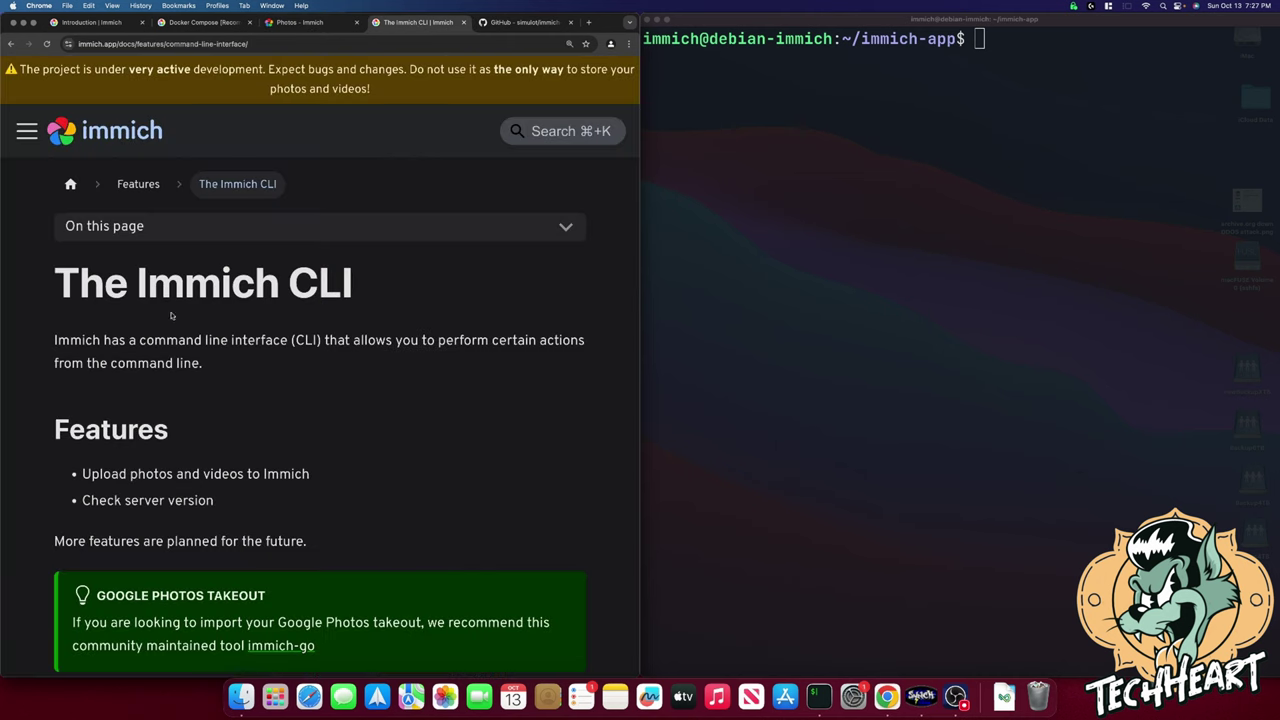
scroll(184, 340, "down", 2)
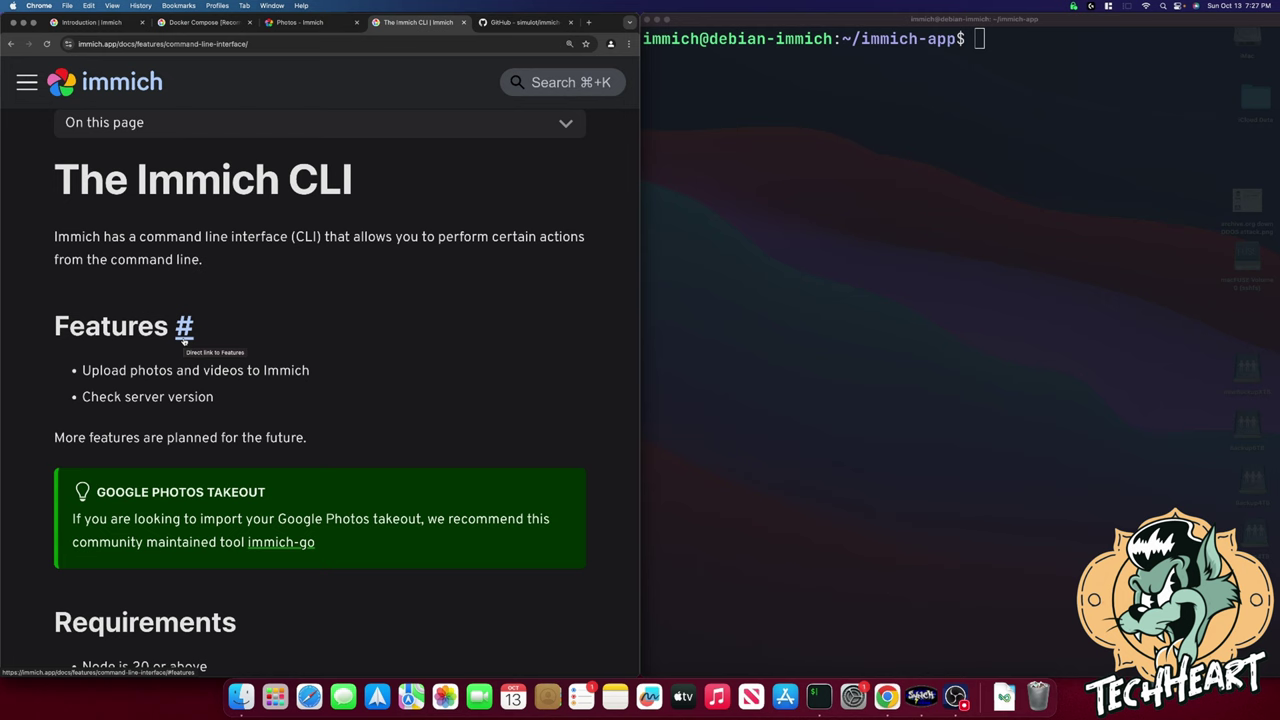
scroll(184, 340, "down", 4)
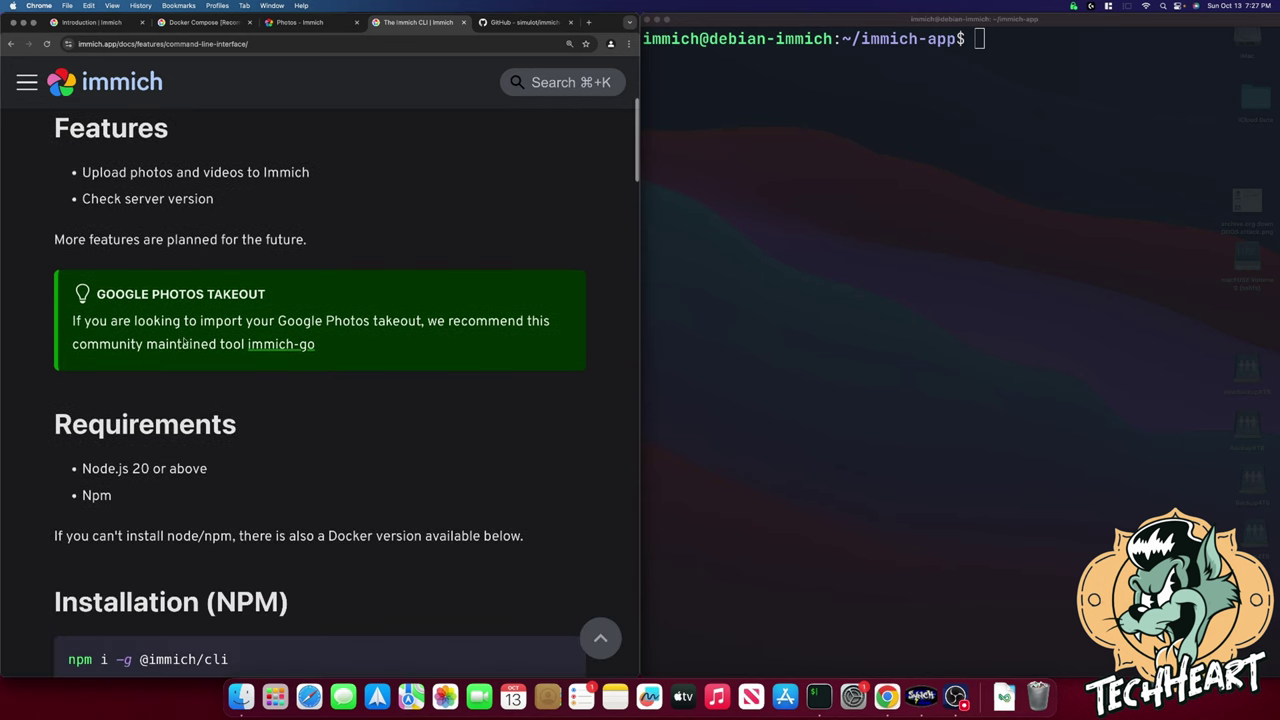
scroll(184, 340, "down", 4)
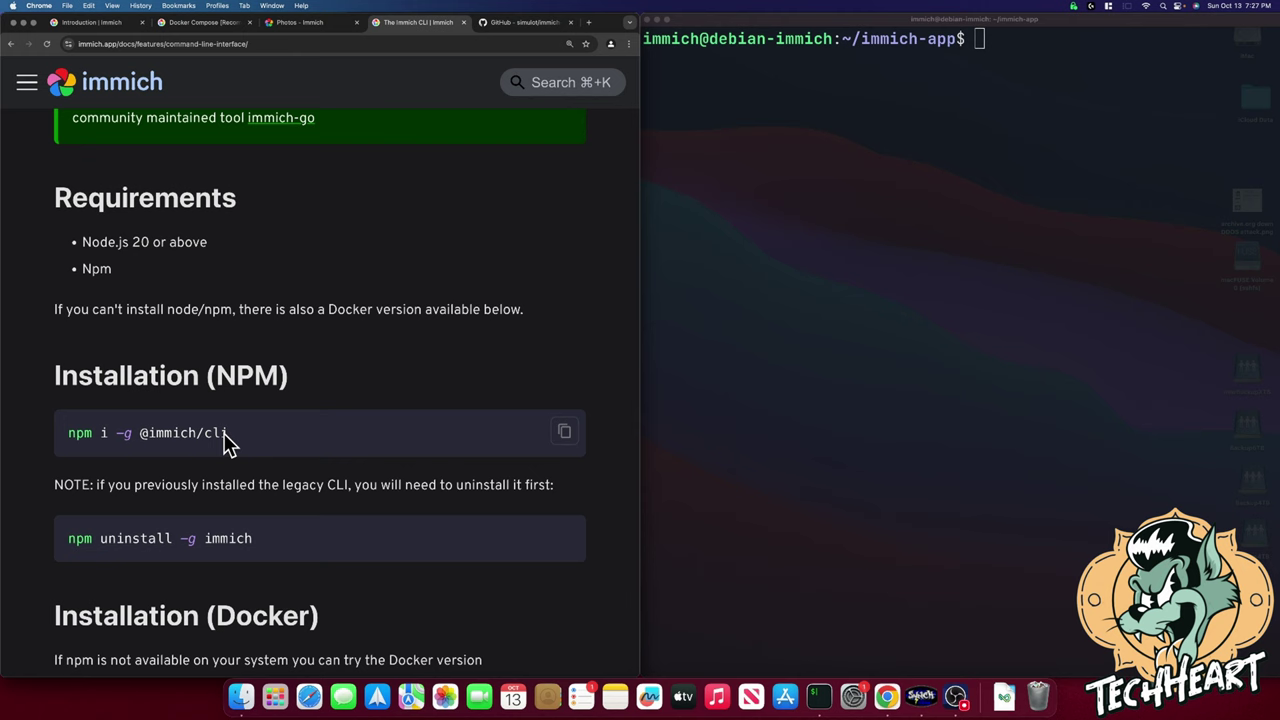
scroll(160, 450, "down", 2)
scroll(220, 387, "down", 8)
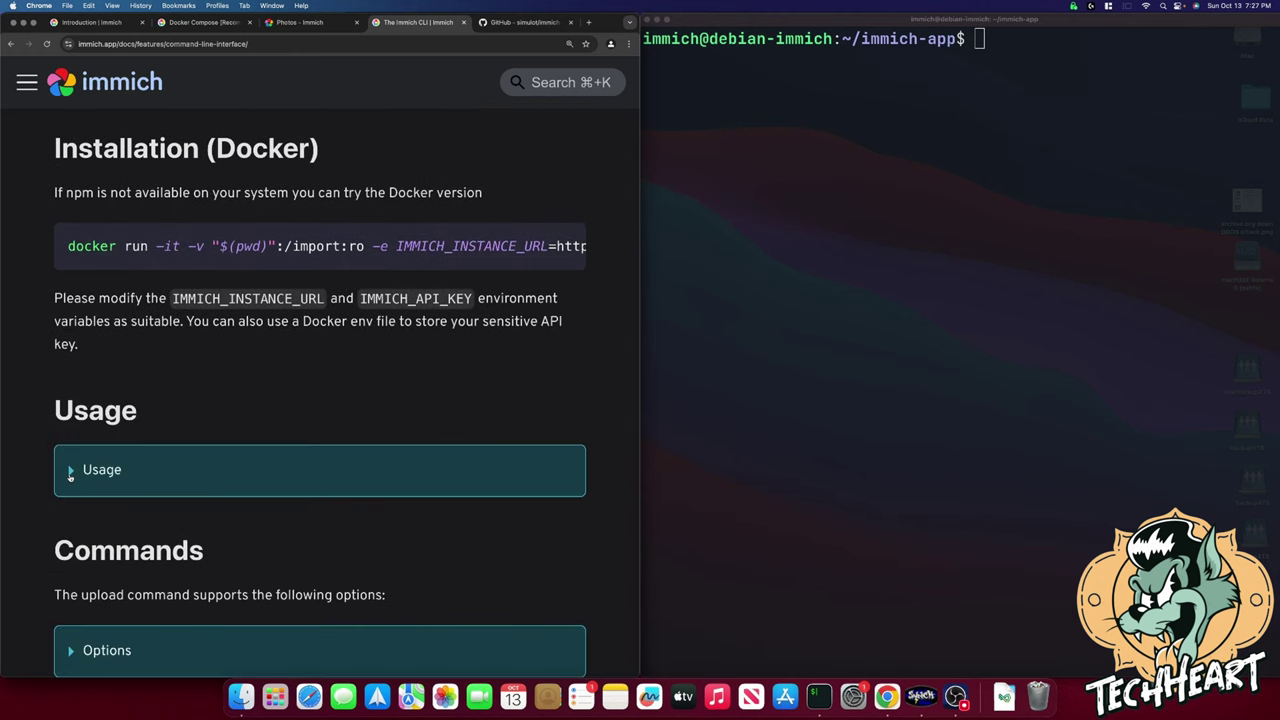
left_click(93, 473)
scroll(130, 400, "down", 7)
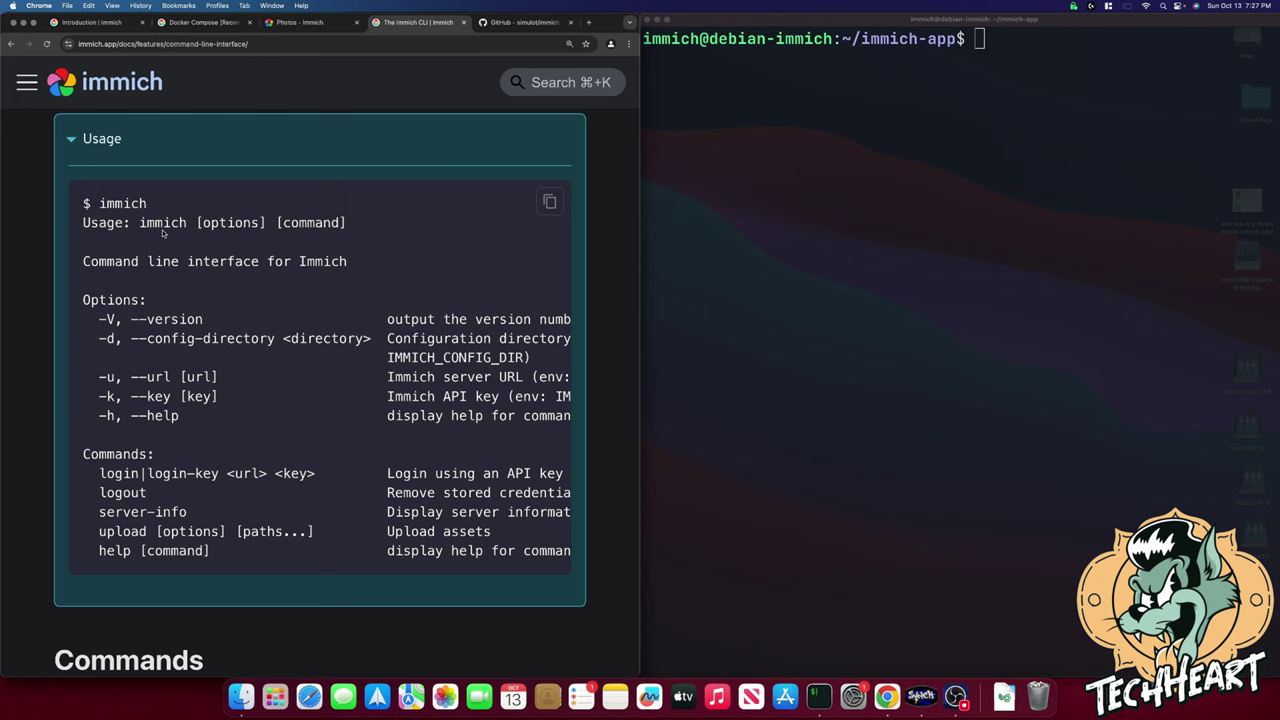
scroll(183, 317, "down", 9)
scroll(183, 316, "up", 9)
scroll(183, 317, "up", 12)
scroll(183, 317, "down", 1)
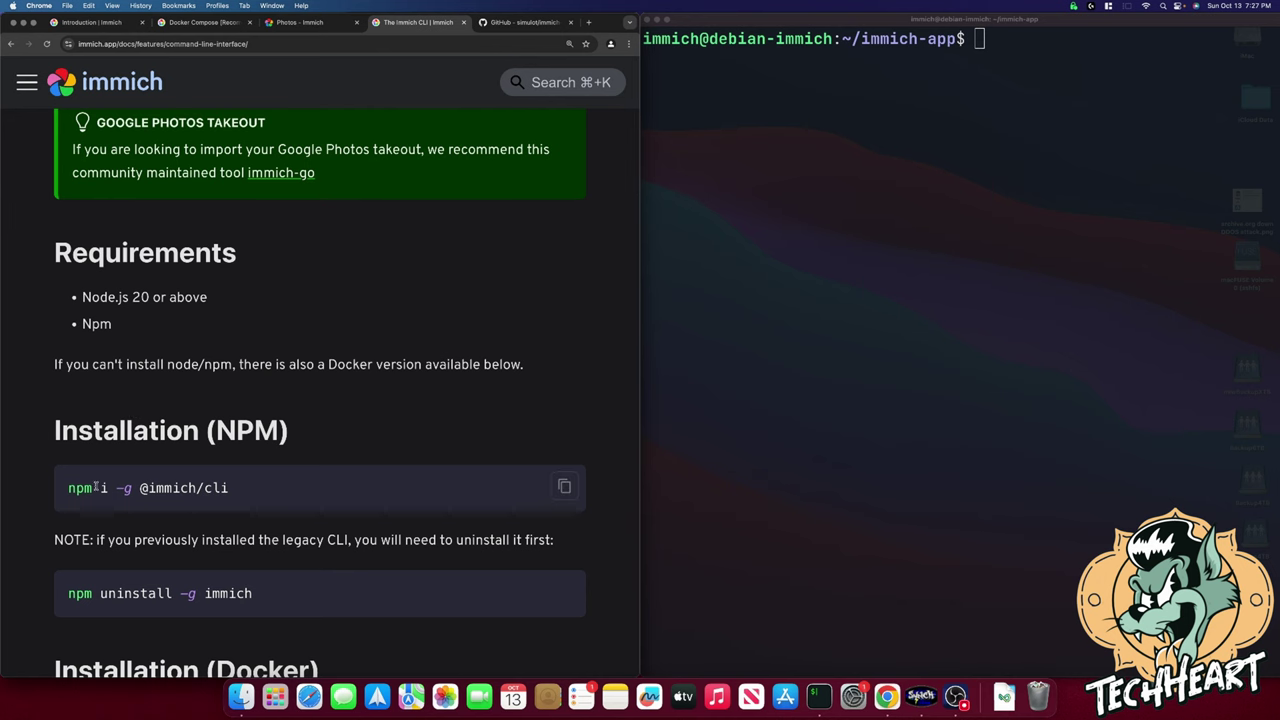
left_click(525, 22)
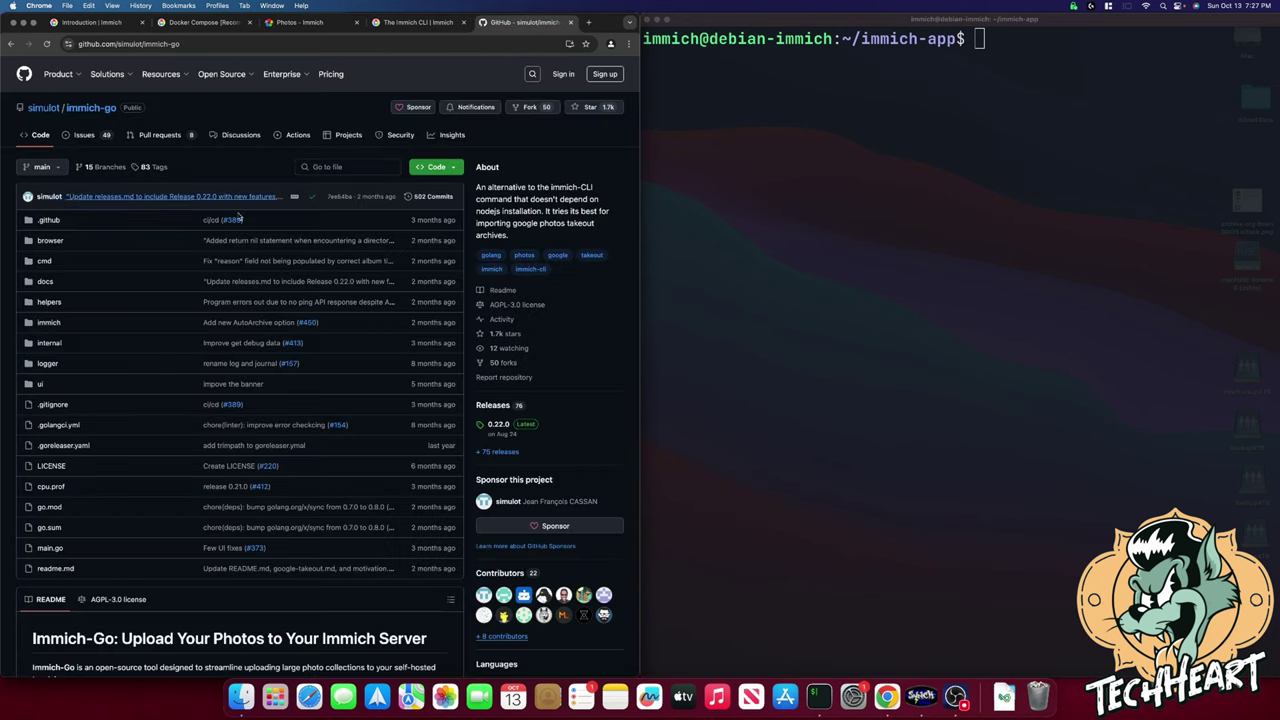
scroll(58, 636, "down", 8)
scroll(62, 640, "down", 1)
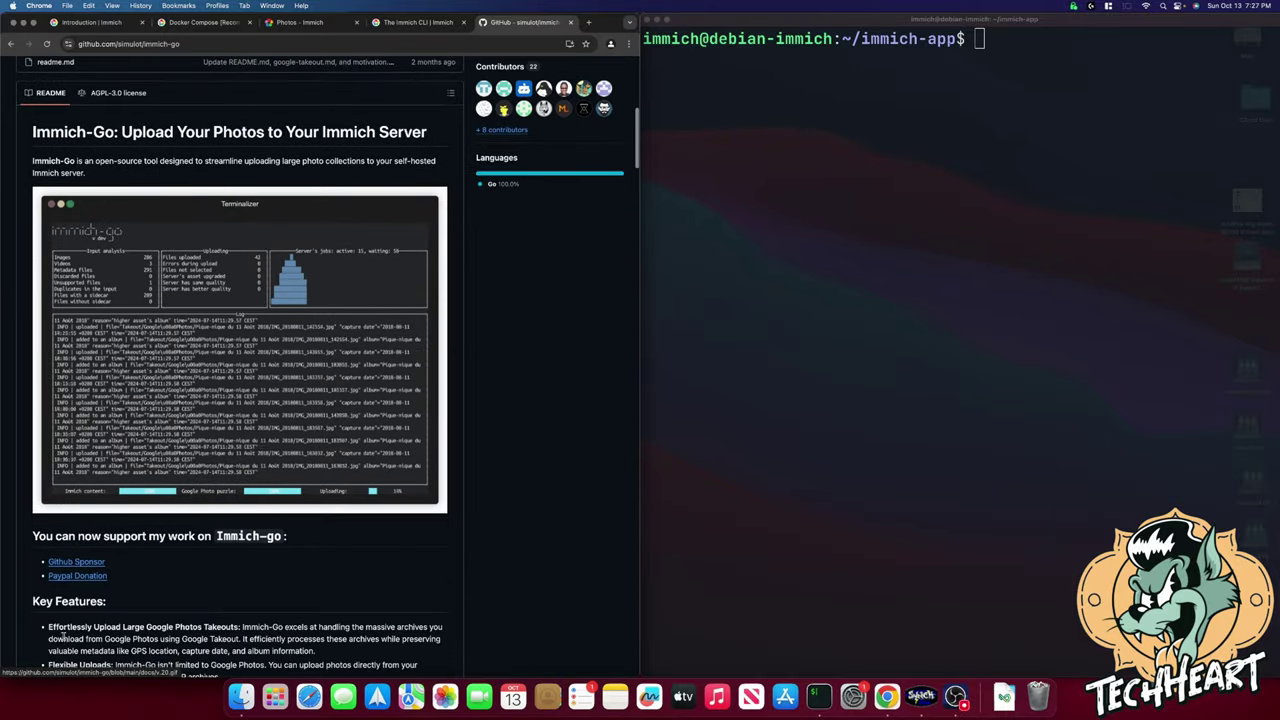
left_click_drag(31, 131, 144, 134)
left_click(199, 148)
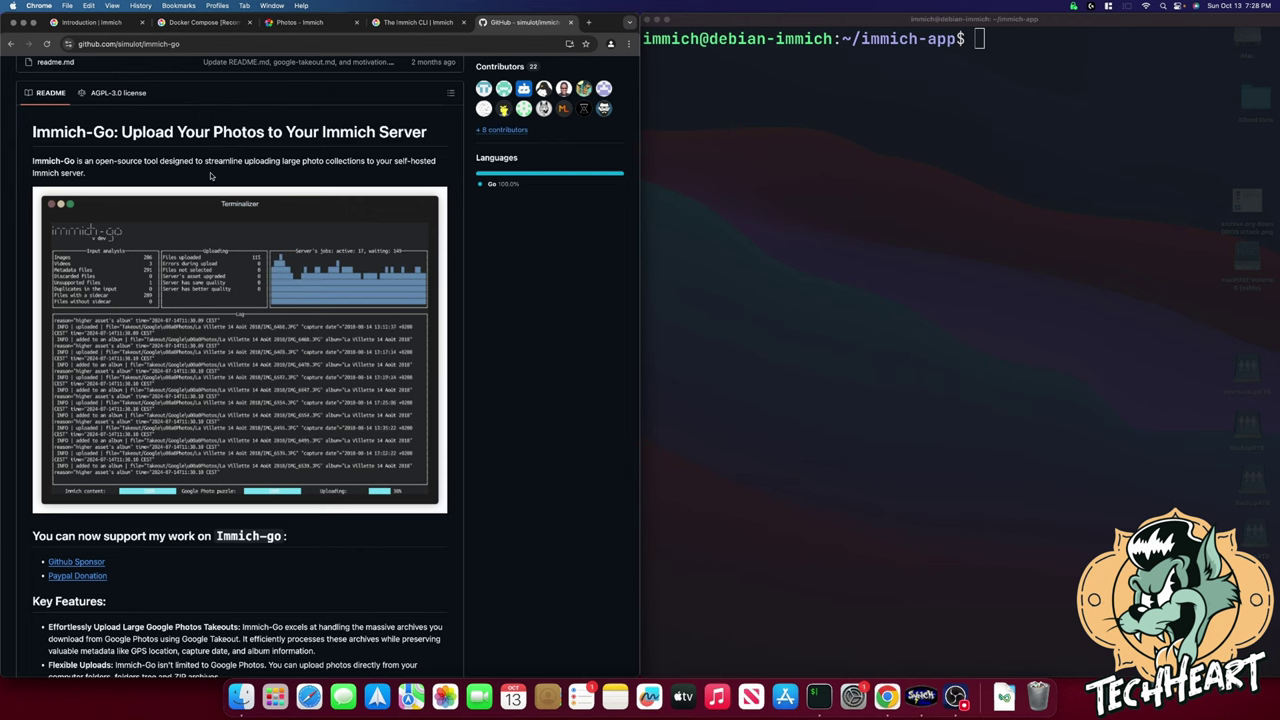
scroll(210, 176, "up", 3)
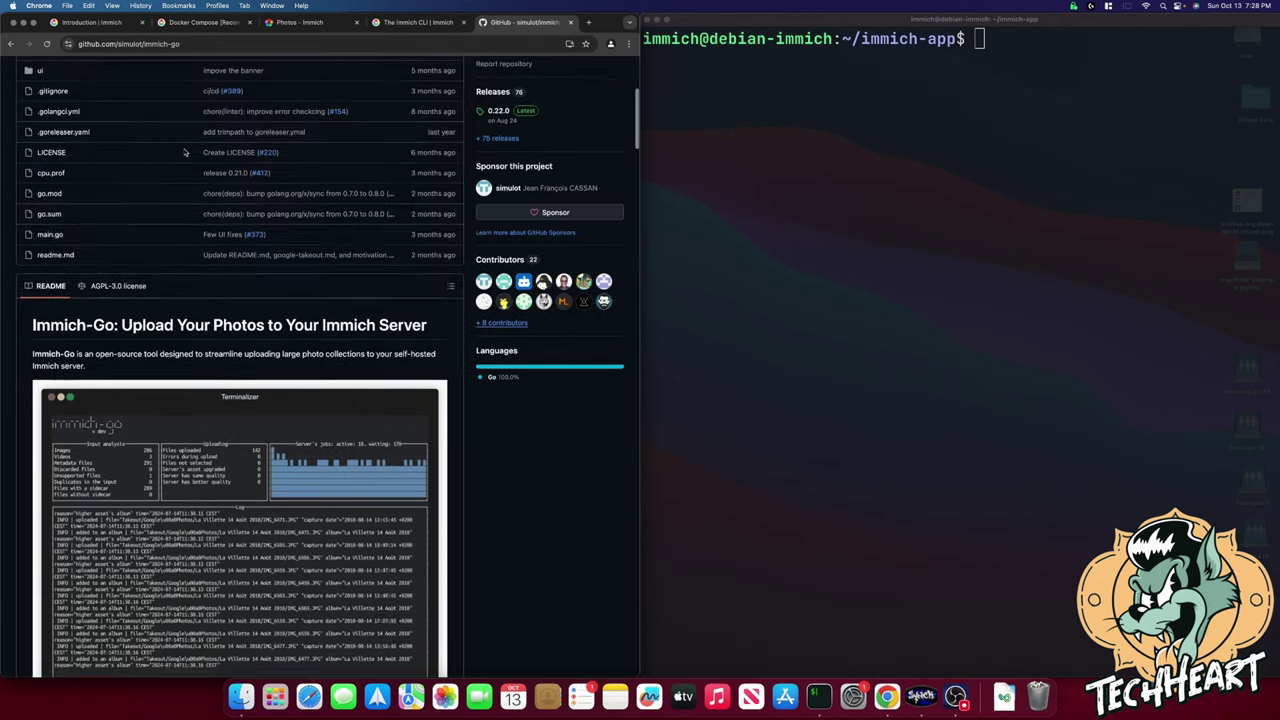
scroll(200, 165, "down", 3)
scroll(190, 155, "down", 2)
scroll(184, 152, "up", 3)
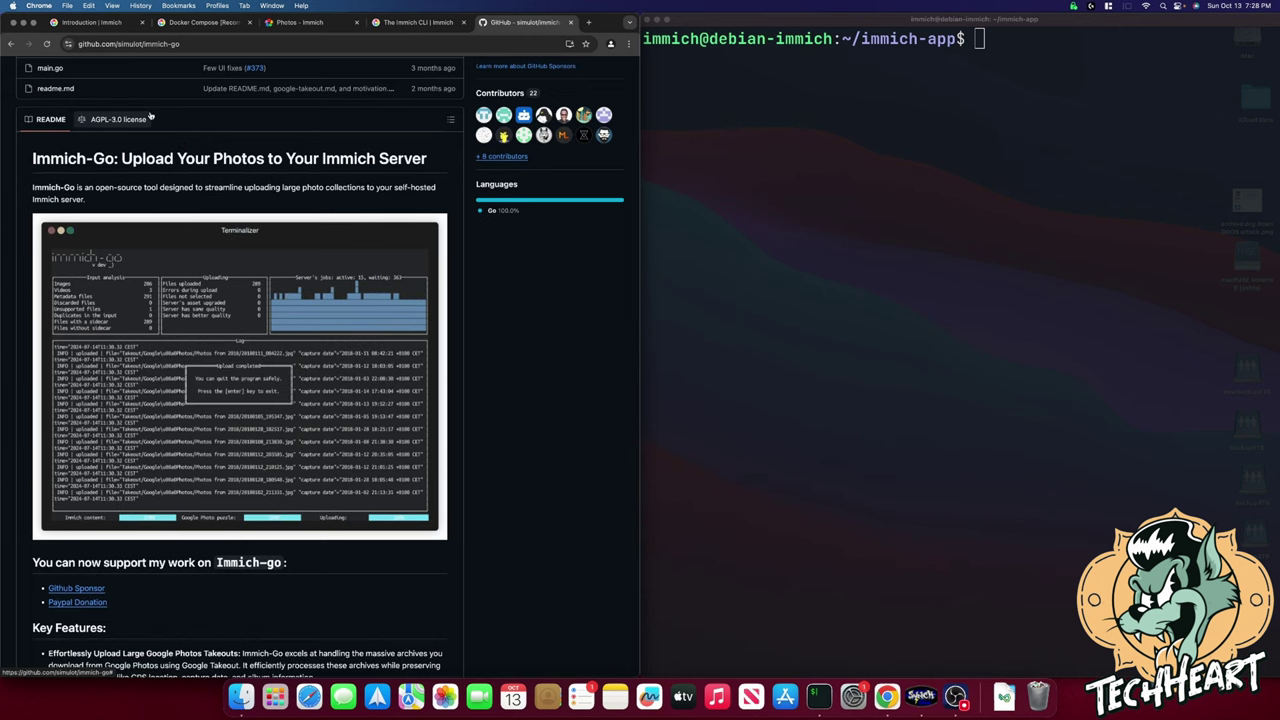
scroll(150, 116, "down", 8)
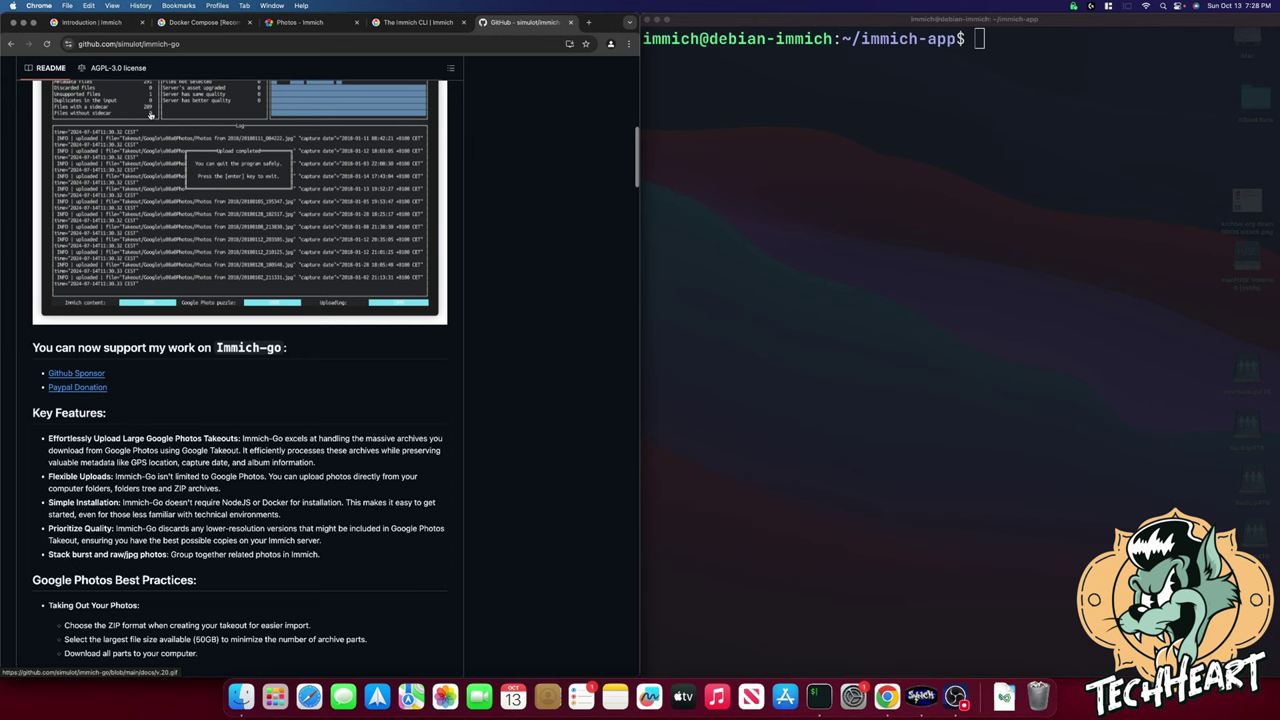
scroll(151, 117, "down", 3)
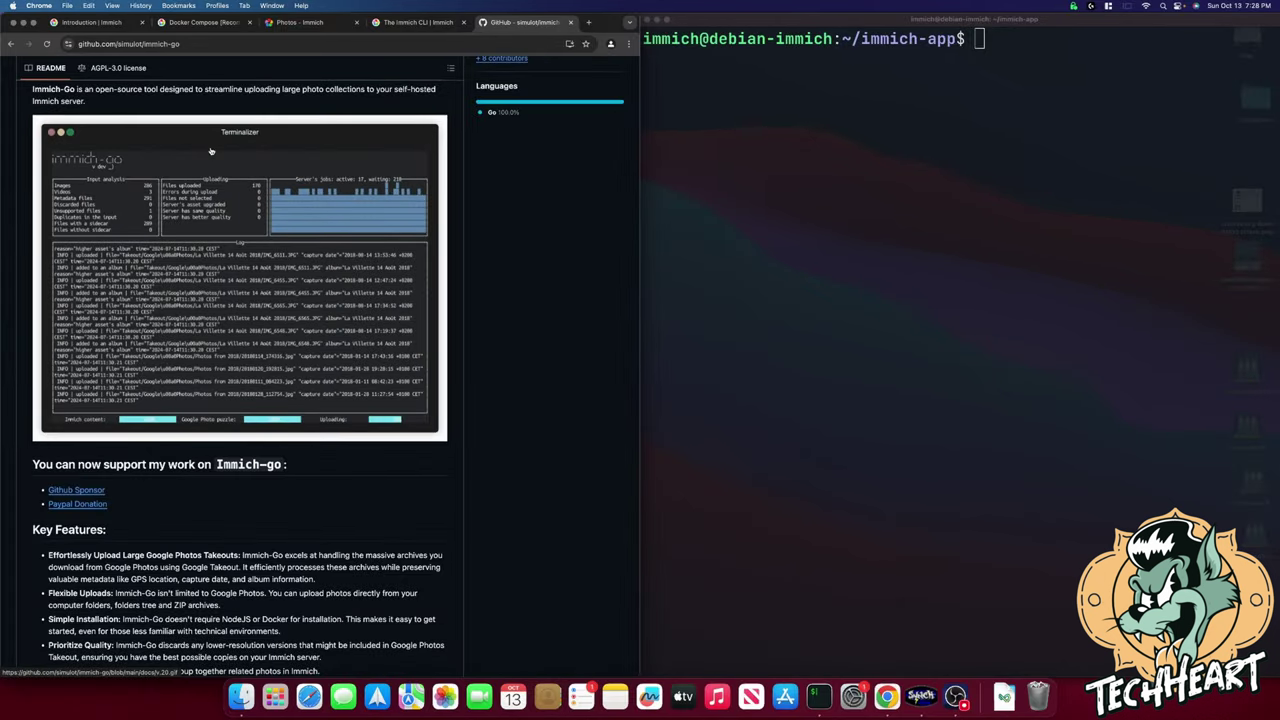
Open 10.0.0.62:2283/photos in a new tab and scroll through its large library
left_click(588, 22)
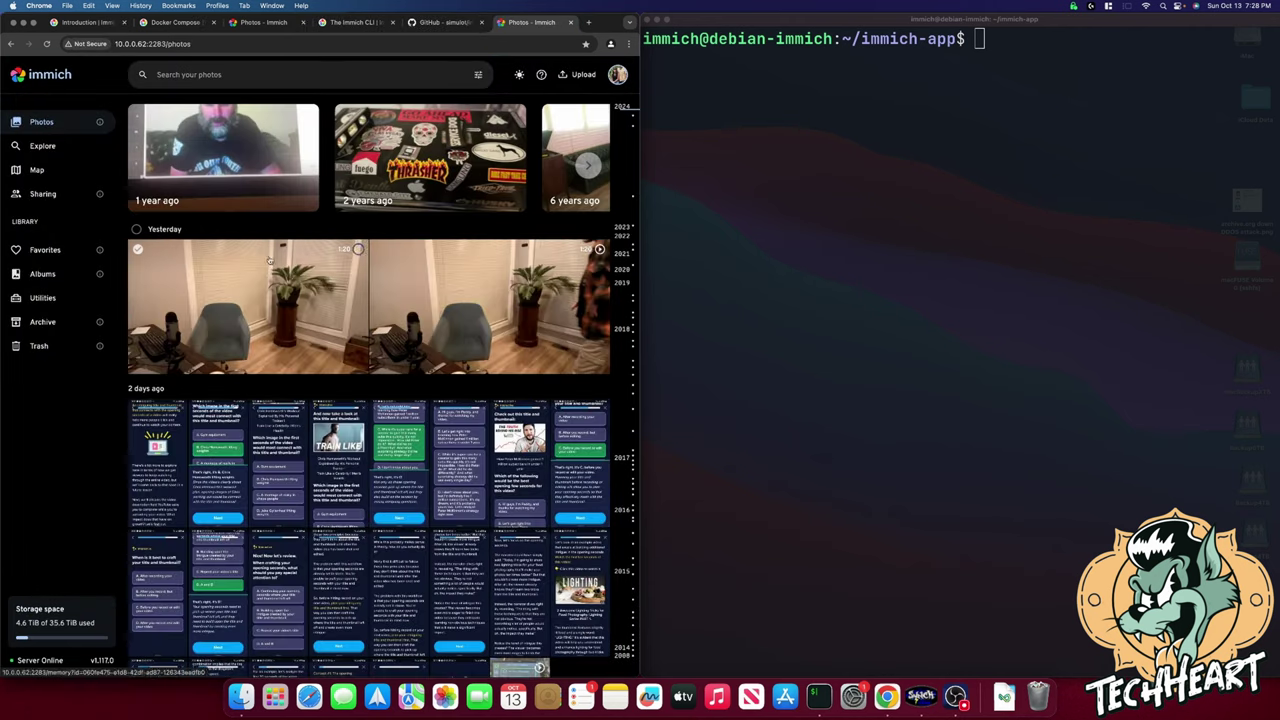
scroll(164, 268, "down", 15)
scroll(247, 446, "down", 10)
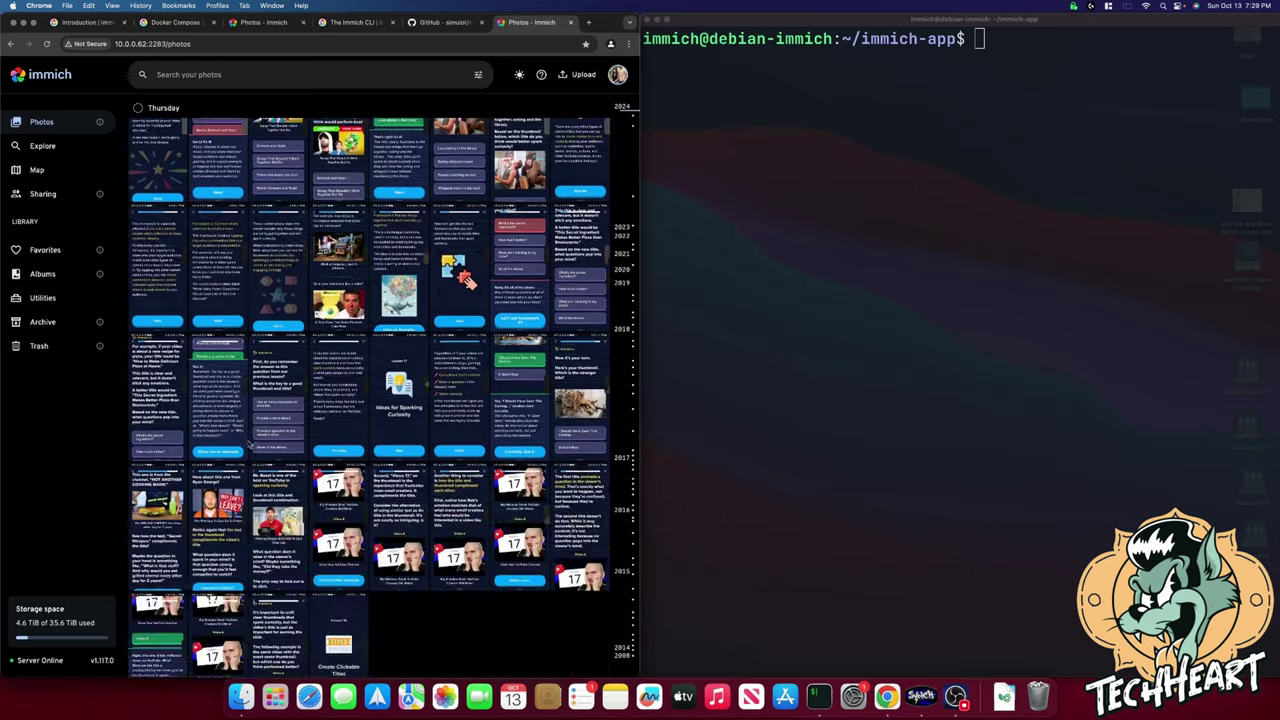
scroll(250, 444, "down", 10)
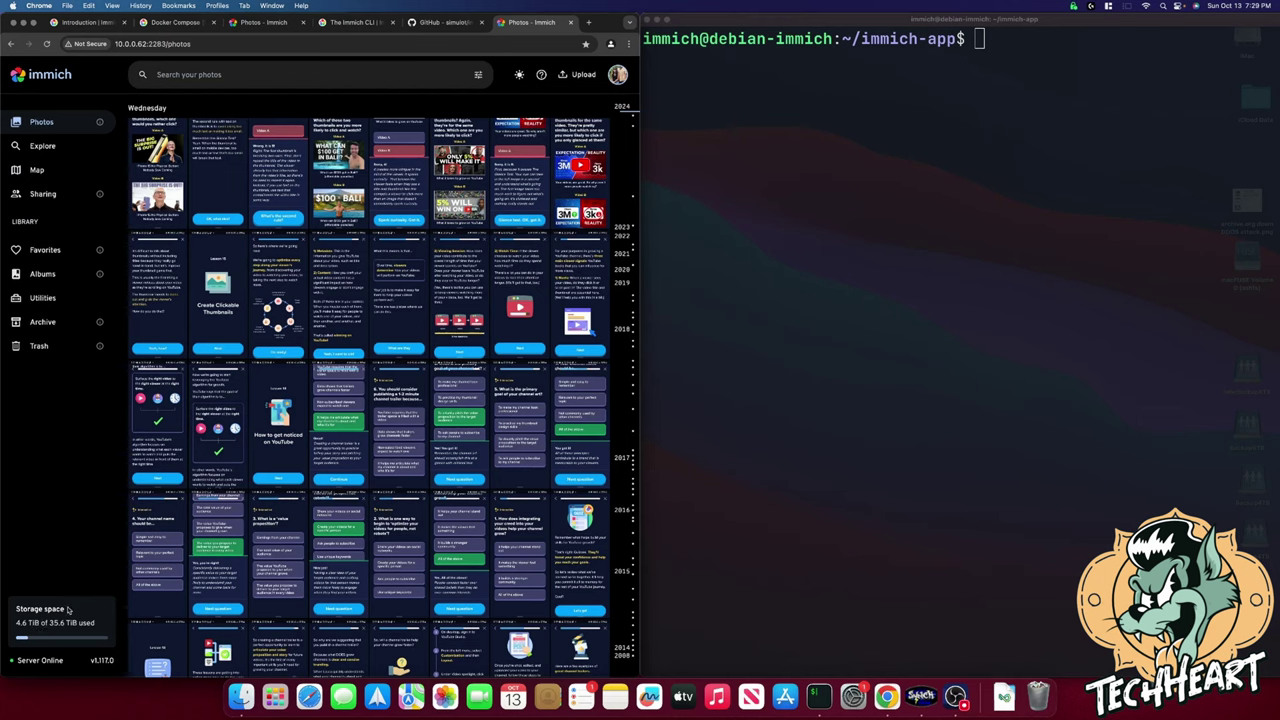
scroll(373, 452, "down", 5)
scroll(373, 452, "down", 10)
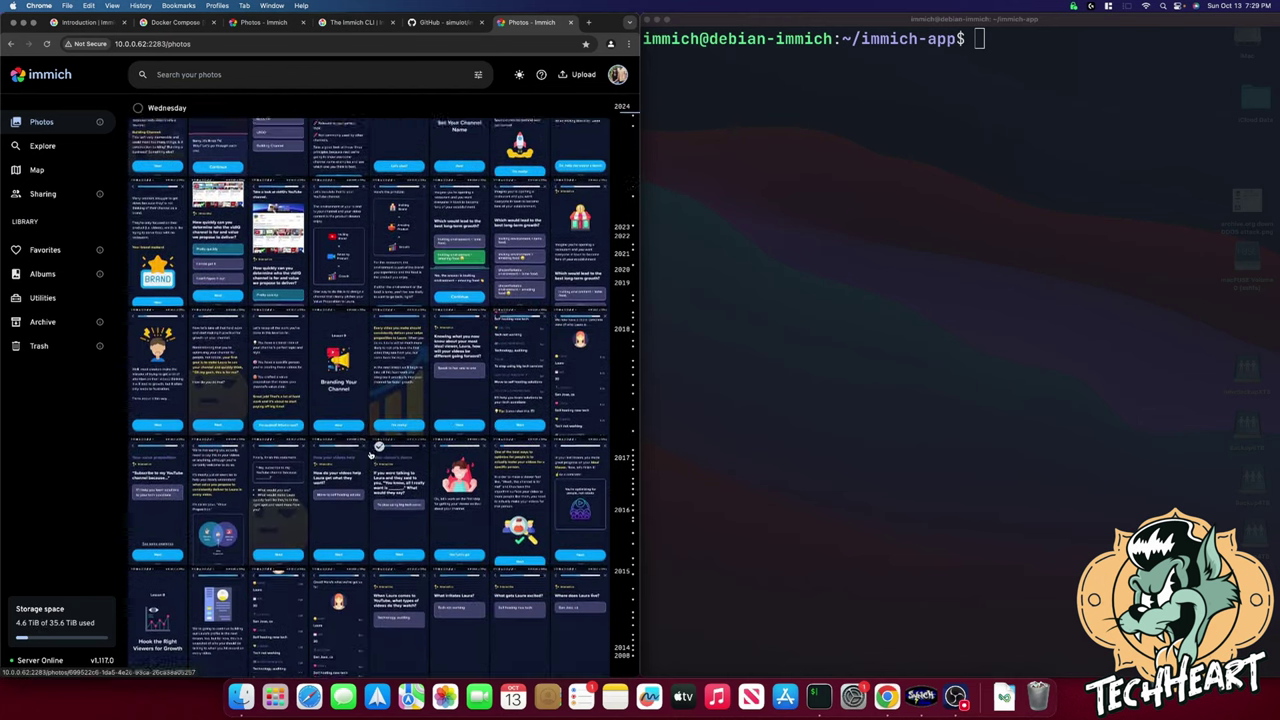
scroll(376, 456, "down", 5)
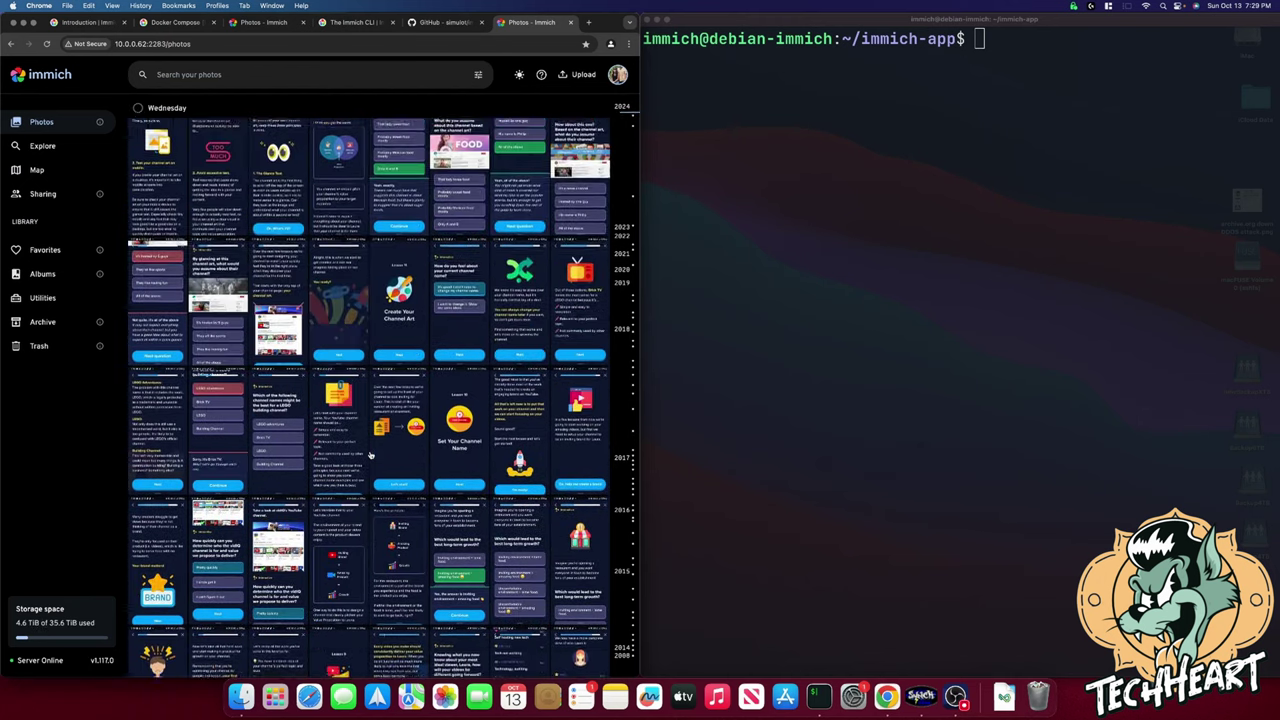
left_click(787, 324)
Run docker ps and scroll up to review the four healthy Immich containers
type("docker ps")
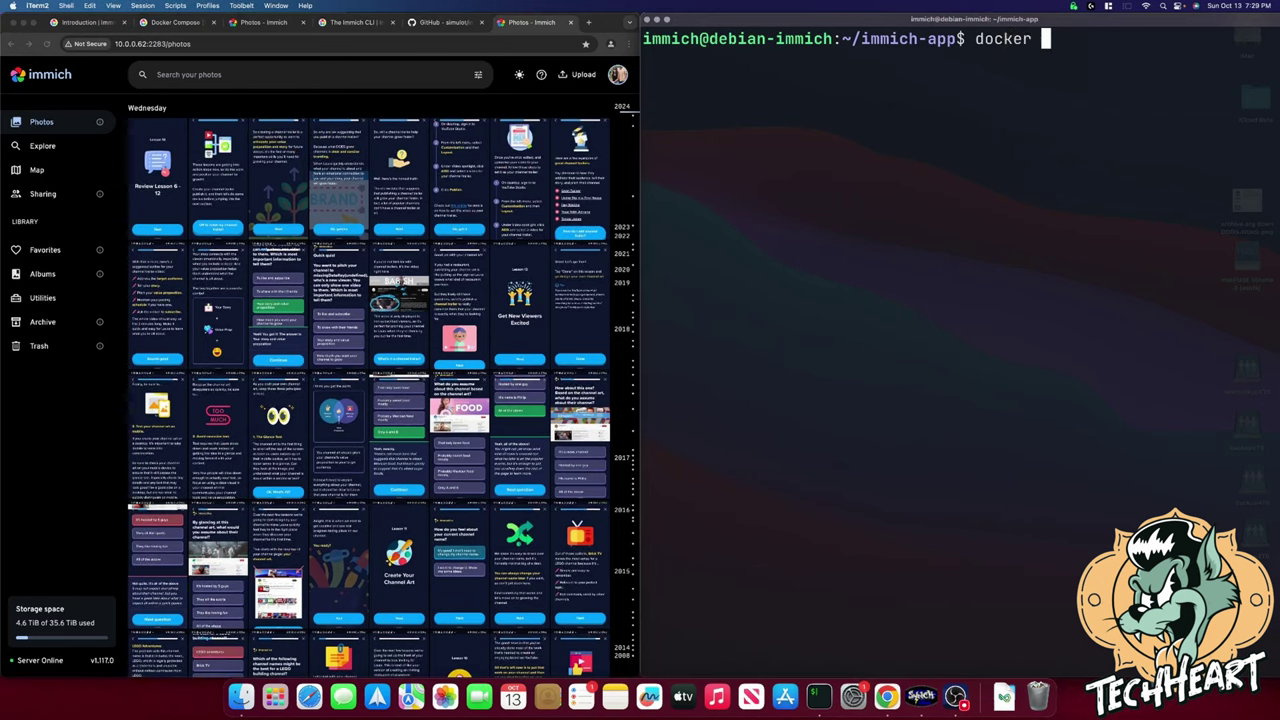
key("Return")
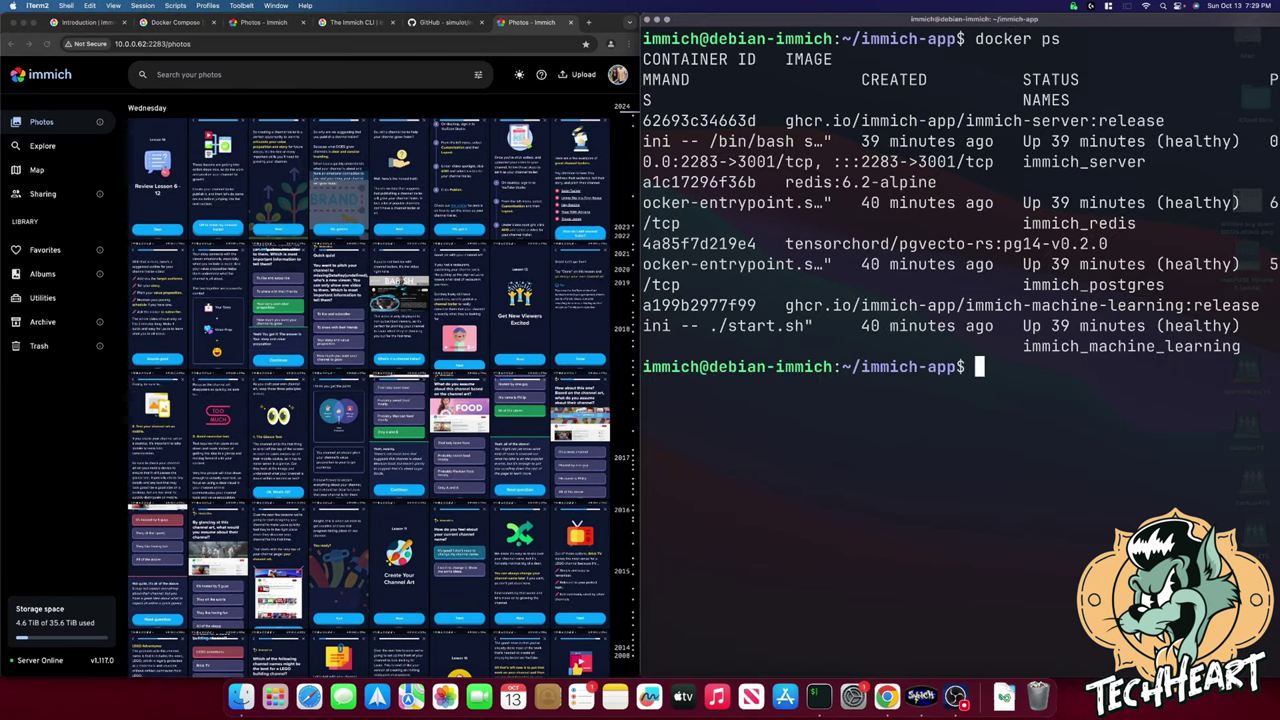
scroll(416, 318, "up", 5)
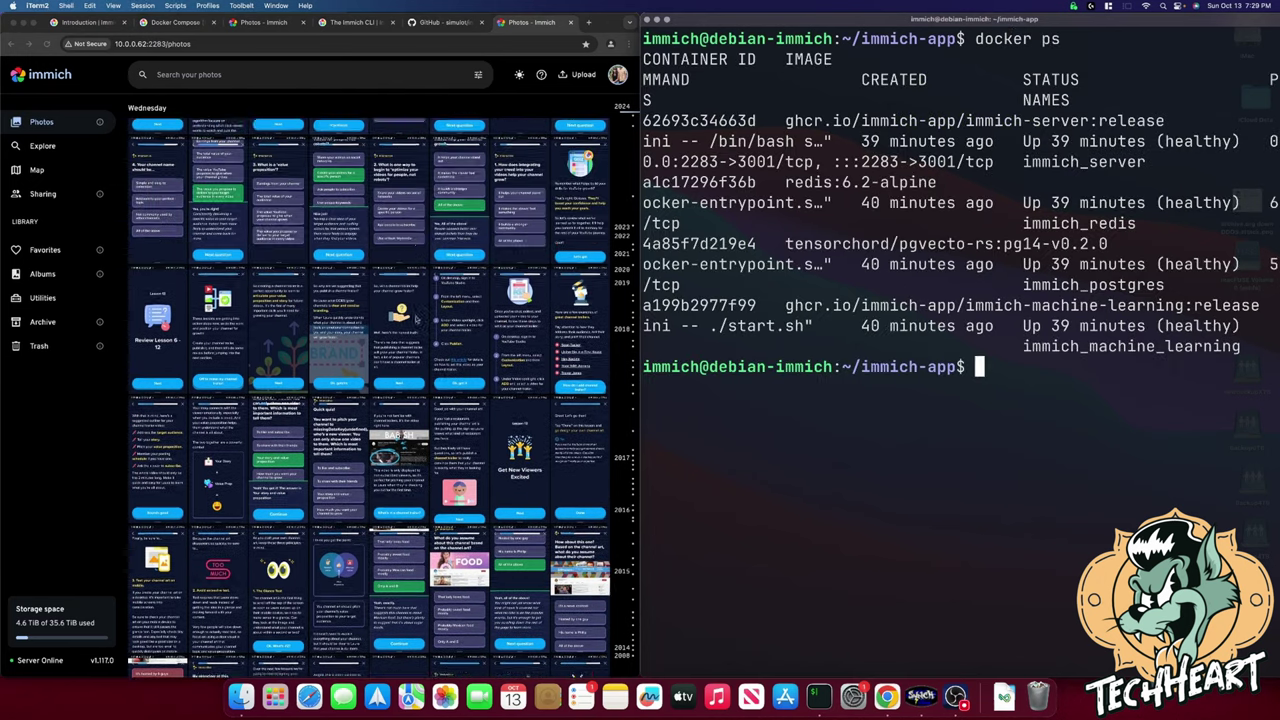
scroll(416, 318, "up", 10)
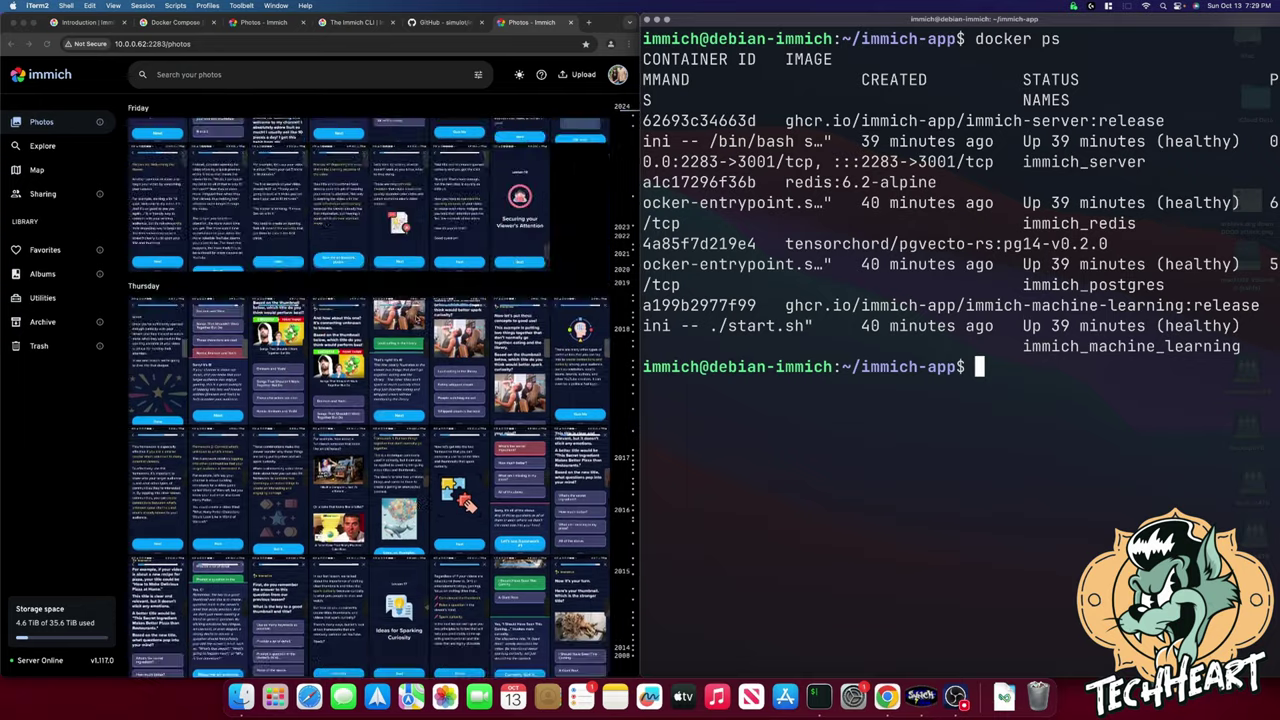
scroll(416, 318, "up", 10)
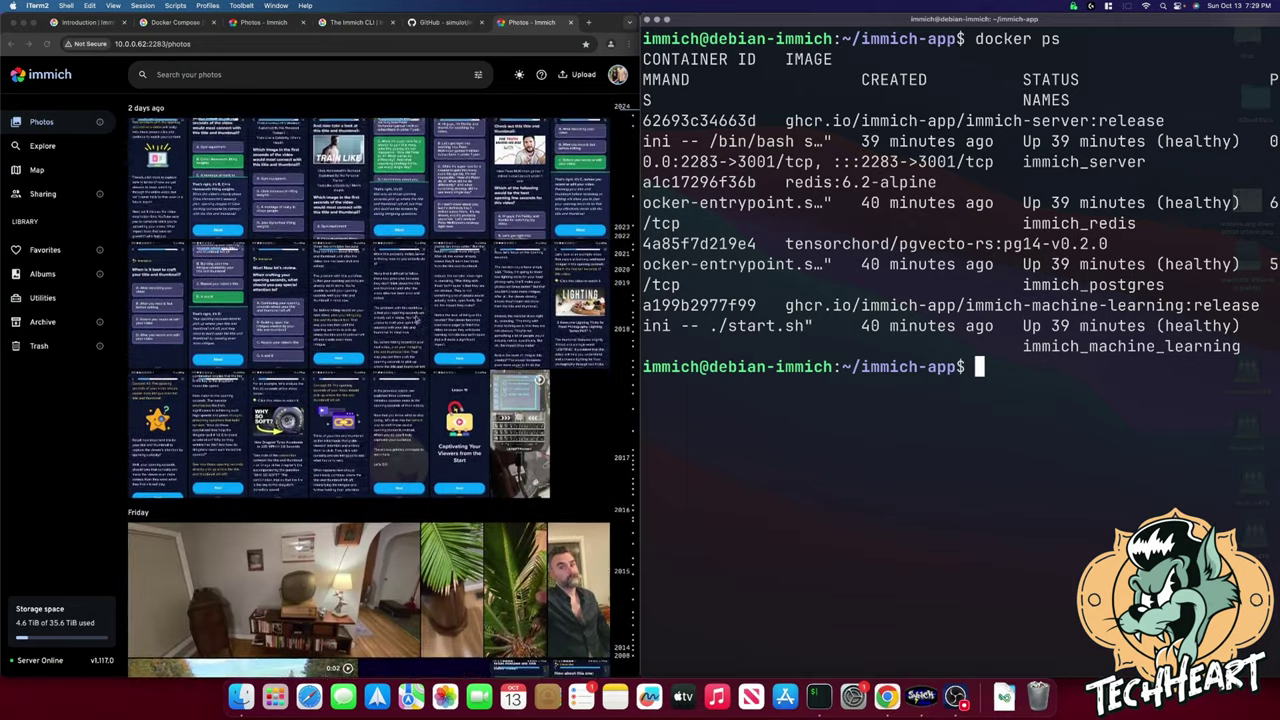
scroll(416, 318, "up", 5)
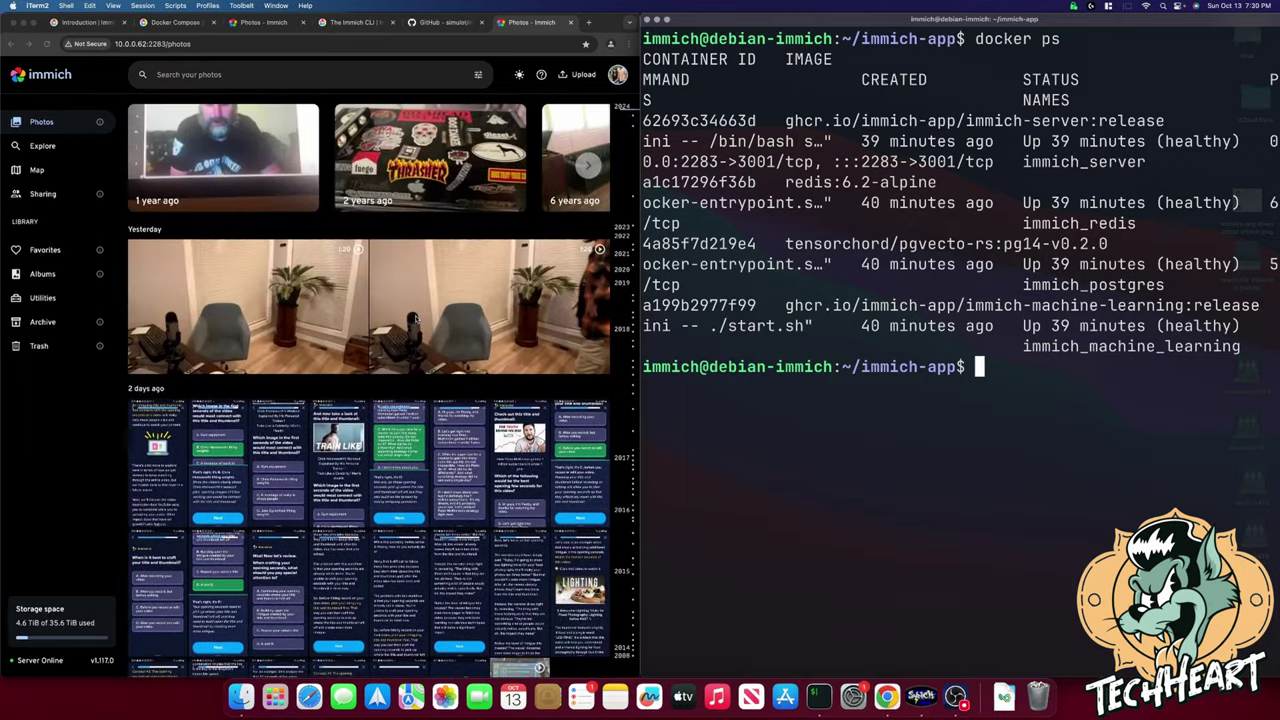